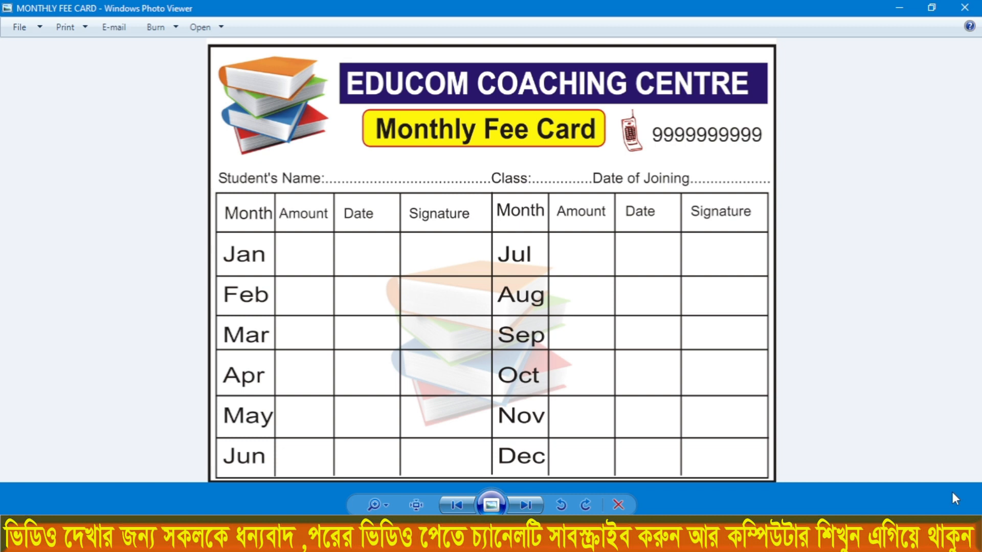
Step: Launch CorelDRAW 11 and start a new blank graphic
{"action": "key", "text": "super"}
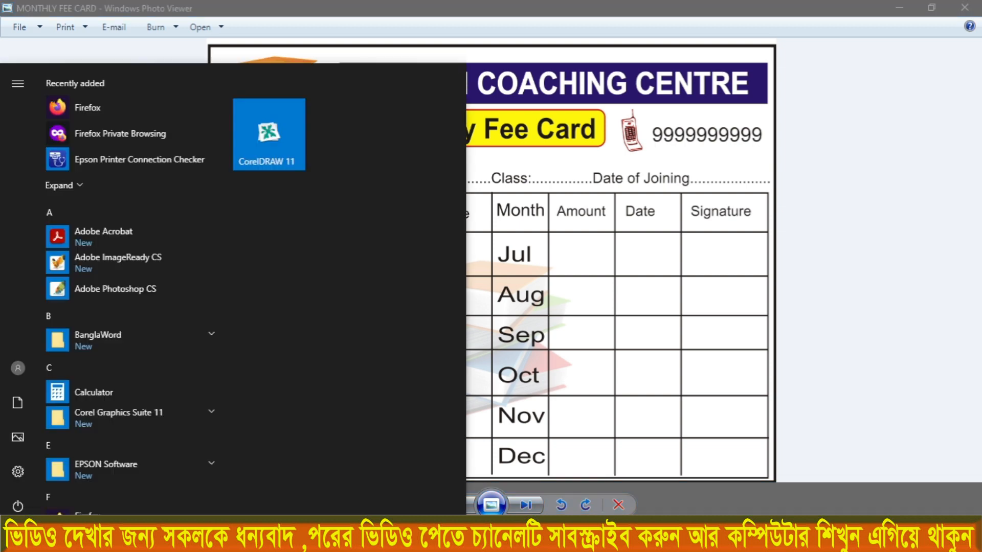
{"action": "scroll", "coordinate": [97, 406], "scroll_direction": "down", "scroll_amount": 2}
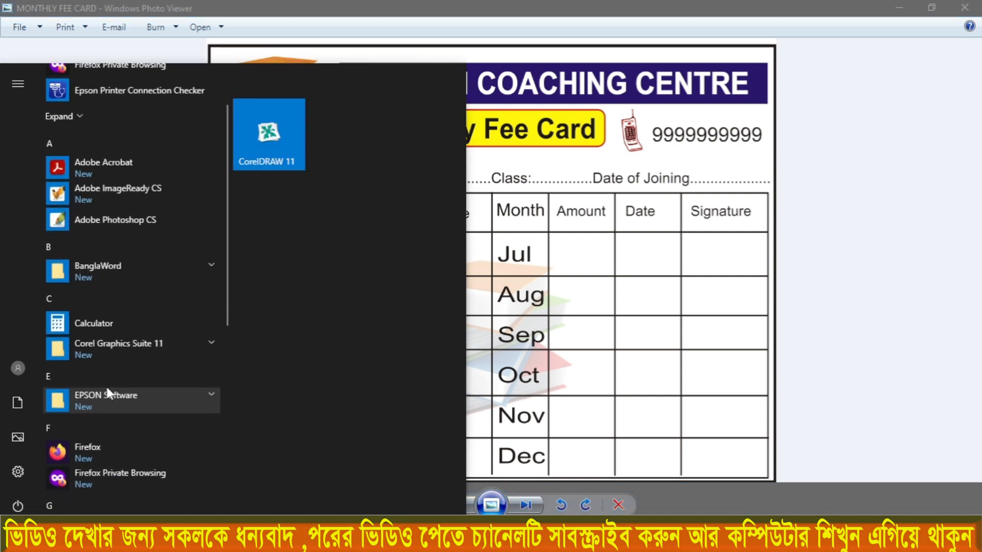
{"action": "left_click", "coordinate": [122, 346]}
{"action": "scroll", "coordinate": [123, 345], "scroll_direction": "down", "scroll_amount": 4}
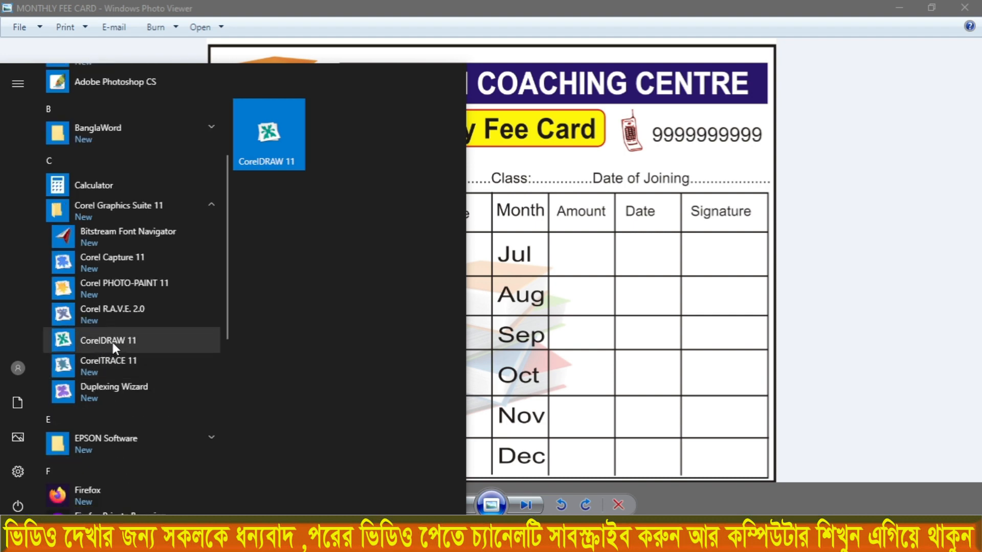
{"action": "left_click", "coordinate": [112, 339]}
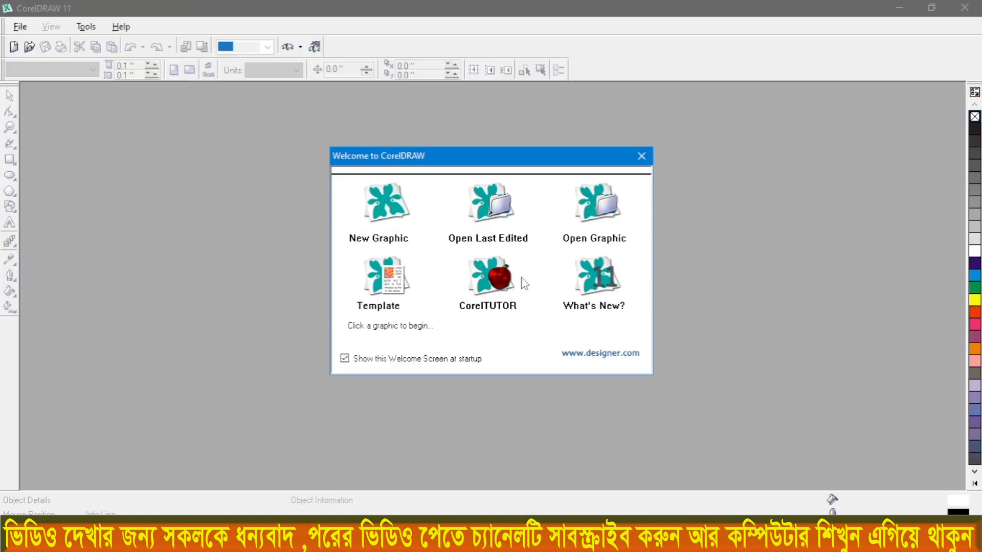
{"action": "left_click", "coordinate": [389, 211]}
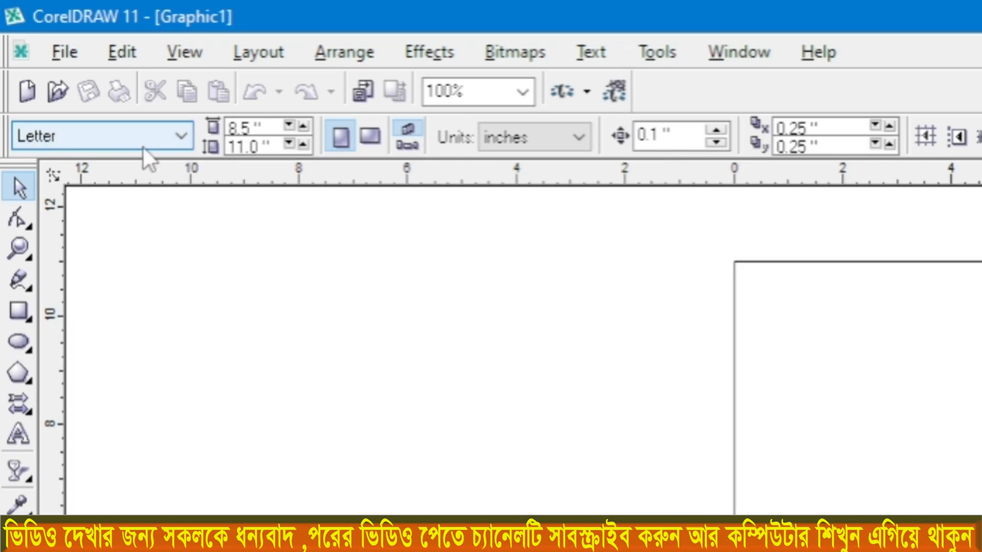
Step: Set the page size to A4 in landscape orientation
{"action": "left_click", "coordinate": [127, 137]}
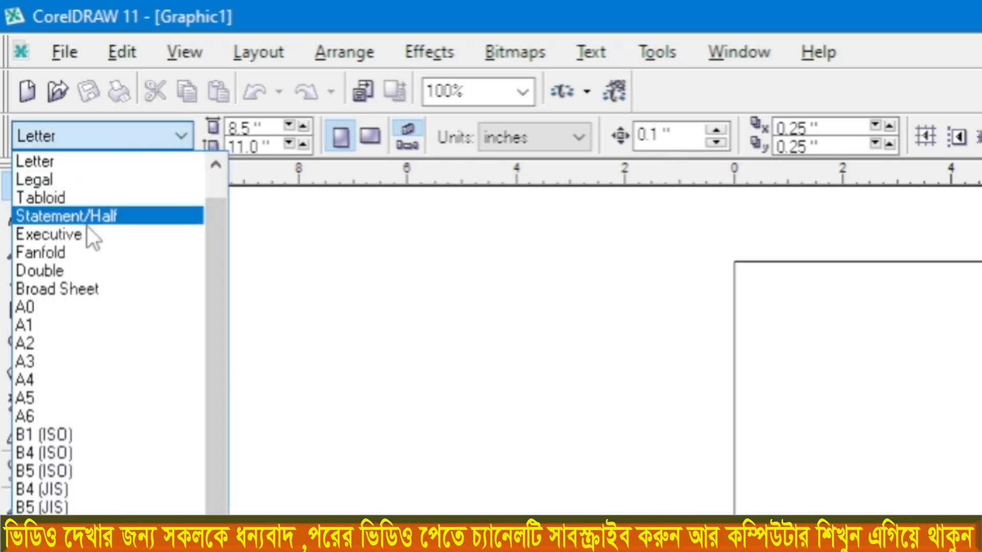
{"action": "left_click", "coordinate": [46, 380]}
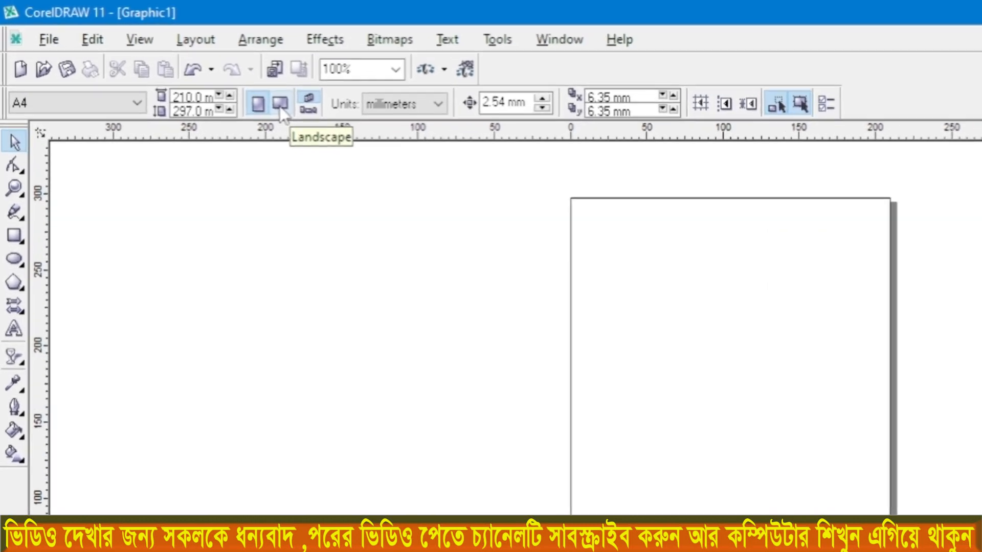
{"action": "left_click", "coordinate": [267, 97]}
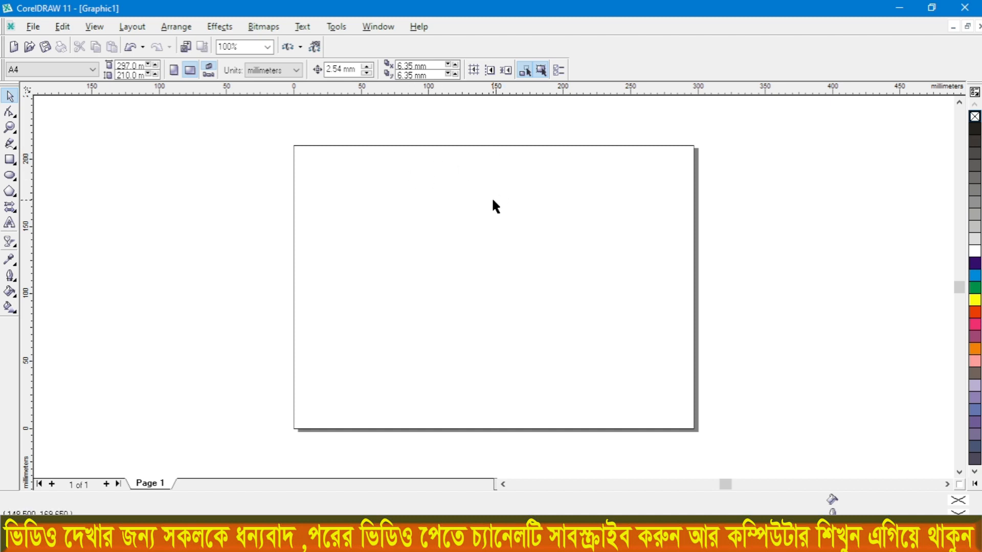
Step: Draw a rectangle covering the whole page and place a vertical and a horizontal guideline through its centre
{"action": "left_click", "coordinate": [9, 159]}
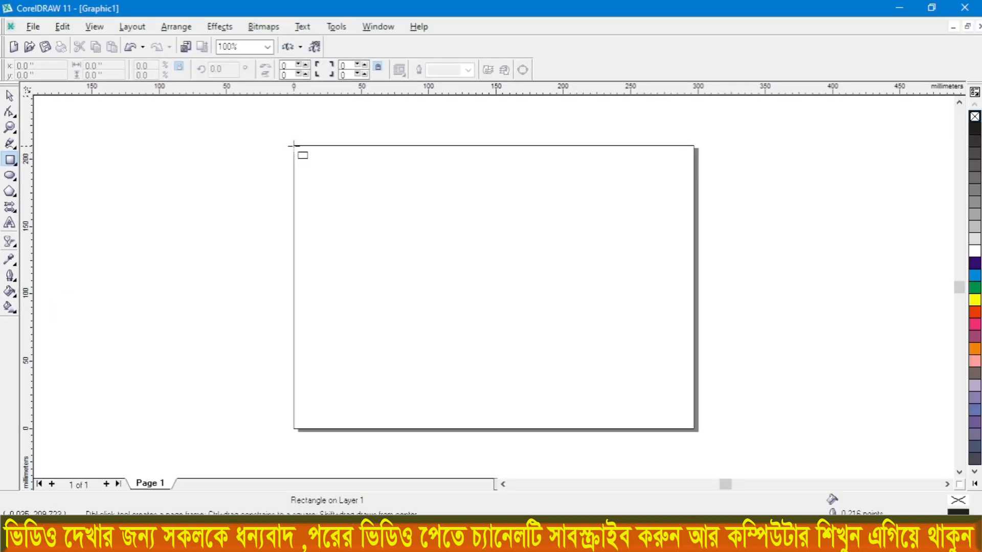
{"action": "left_click_drag", "start_coordinate": [294, 146], "coordinate": [695, 430]}
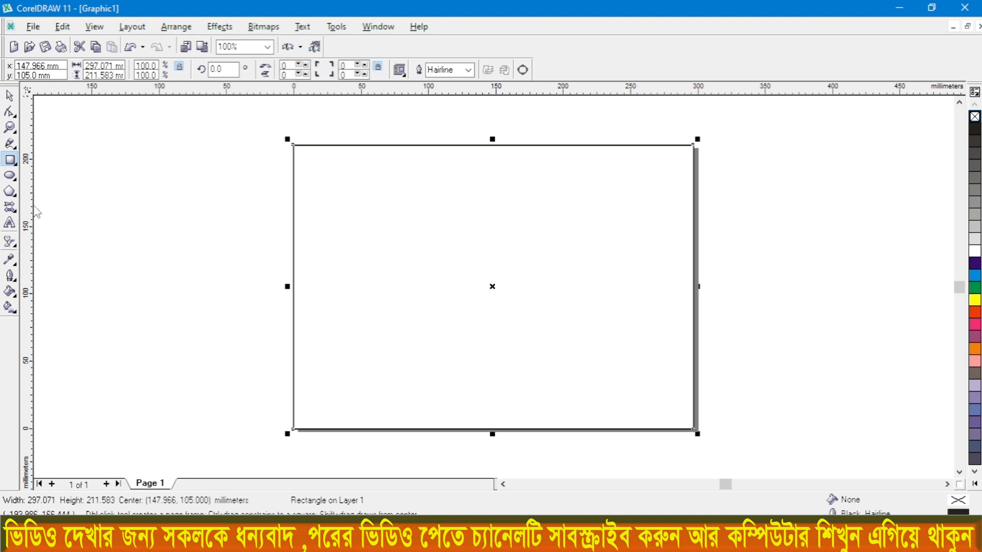
{"action": "left_click_drag", "start_coordinate": [33, 210], "coordinate": [493, 316]}
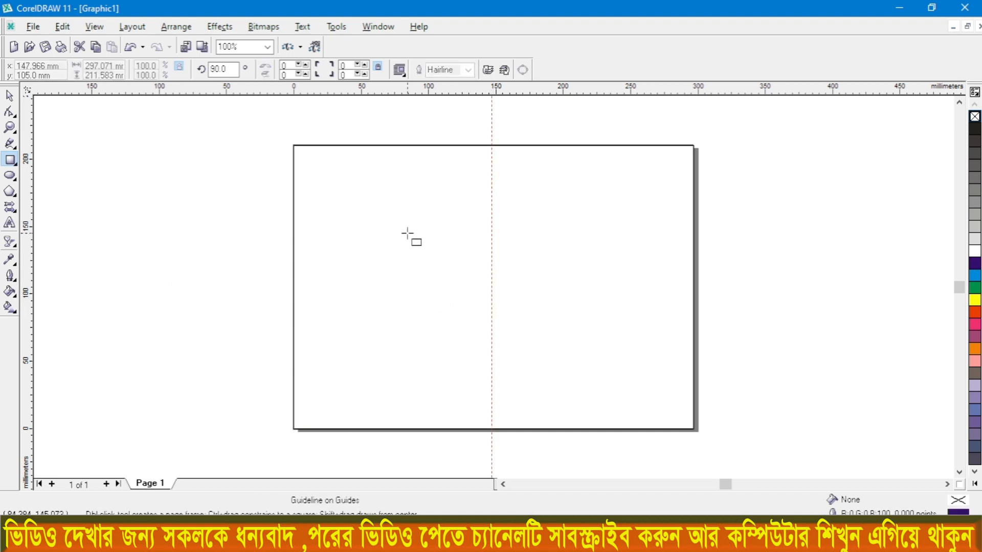
{"action": "left_click", "coordinate": [300, 153]}
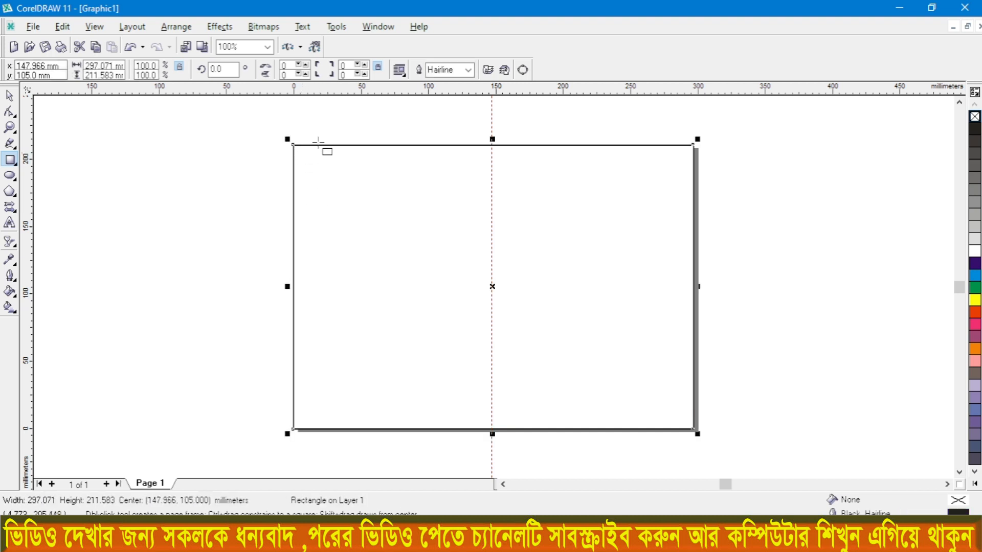
{"action": "left_click_drag", "start_coordinate": [403, 95], "coordinate": [379, 291]}
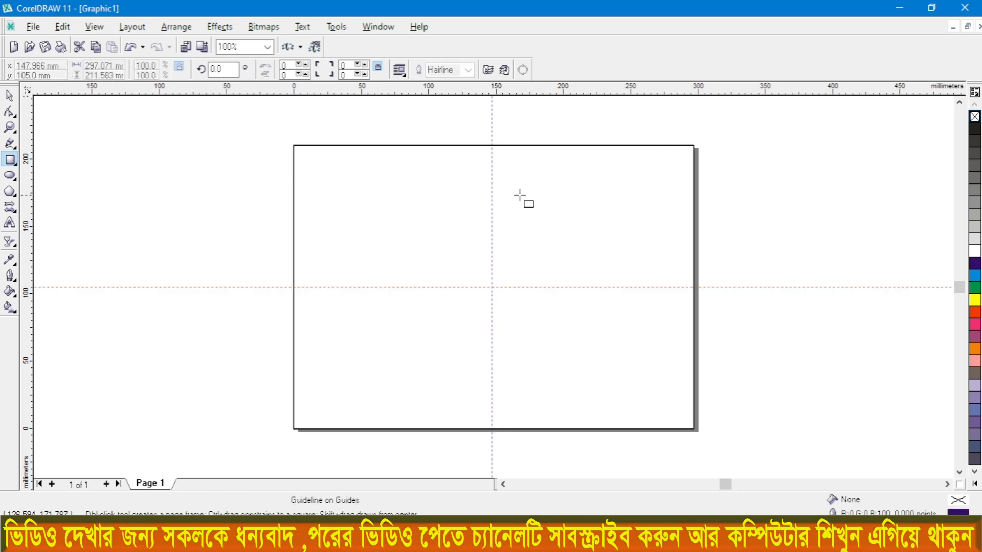
Step: Delete the page-sized rectangle, keeping the two centre guidelines
{"action": "left_click", "coordinate": [9, 96]}
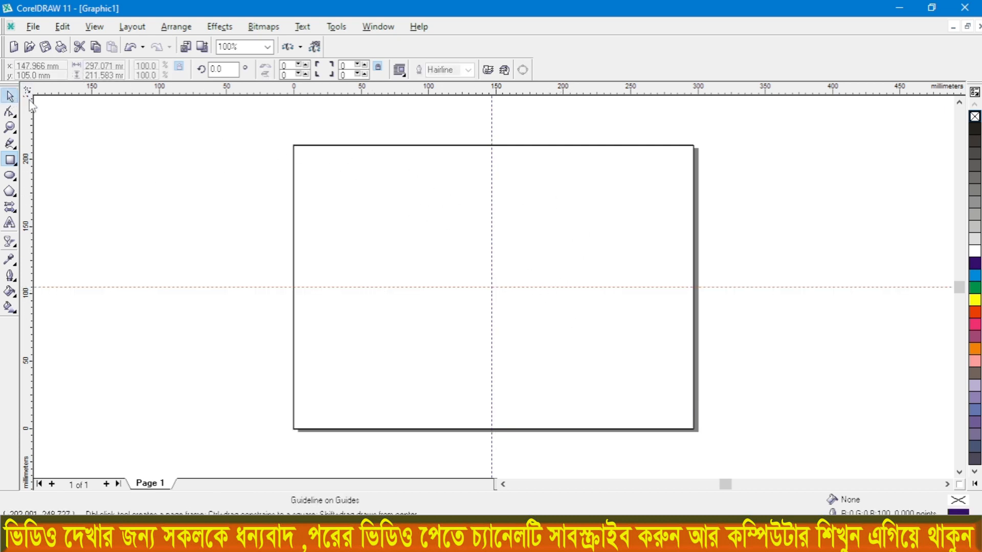
{"action": "left_click", "coordinate": [371, 191]}
{"action": "key", "text": "Escape"}
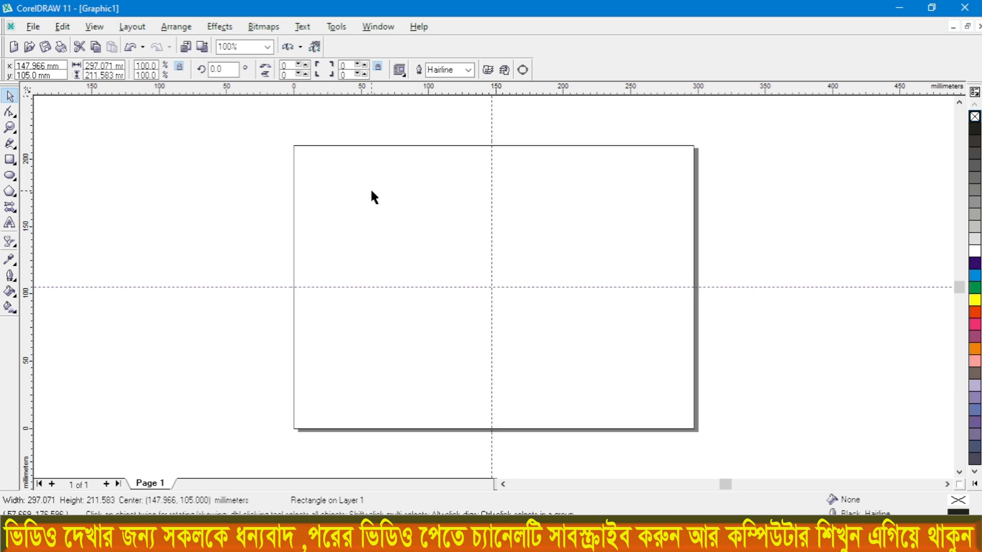
Step: Draw a card outline about 146 by 106 mm in the page's upper-left quarter, fitted to the page corner and centre guidelines
{"action": "left_click", "coordinate": [9, 160]}
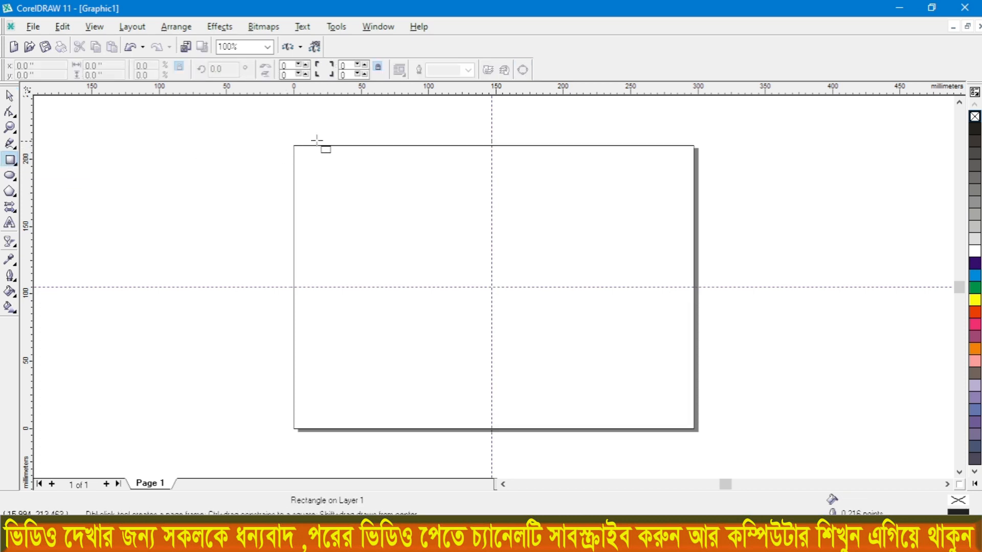
{"action": "scroll", "coordinate": [320, 145], "scroll_direction": "up", "scroll_amount": 1}
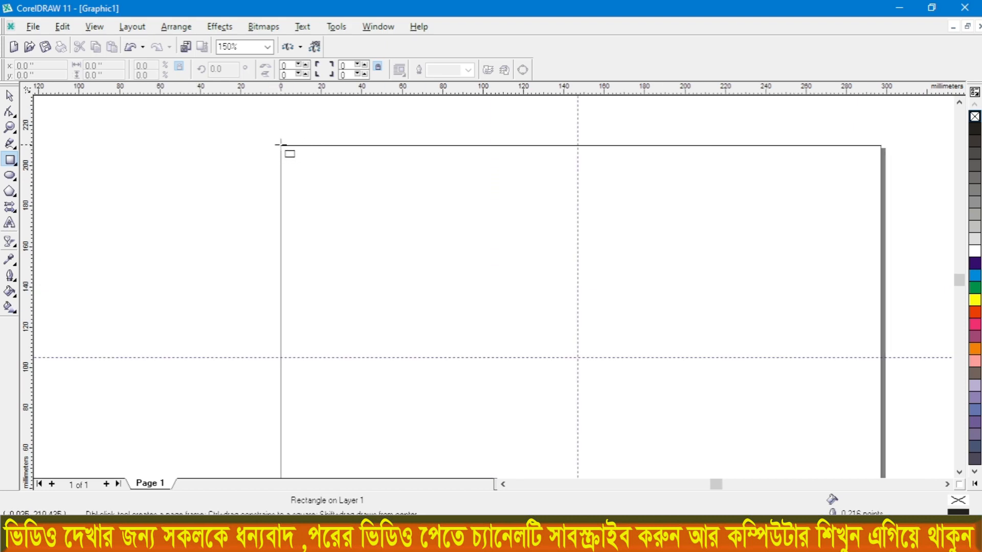
{"action": "left_click_drag", "start_coordinate": [280, 146], "coordinate": [576, 356]}
{"action": "scroll", "coordinate": [431, 147], "scroll_direction": "up", "scroll_amount": 2}
{"action": "left_click_drag", "start_coordinate": [414, 129], "coordinate": [409, 132]}
{"action": "scroll", "coordinate": [529, 160], "scroll_direction": "down", "scroll_amount": 2}
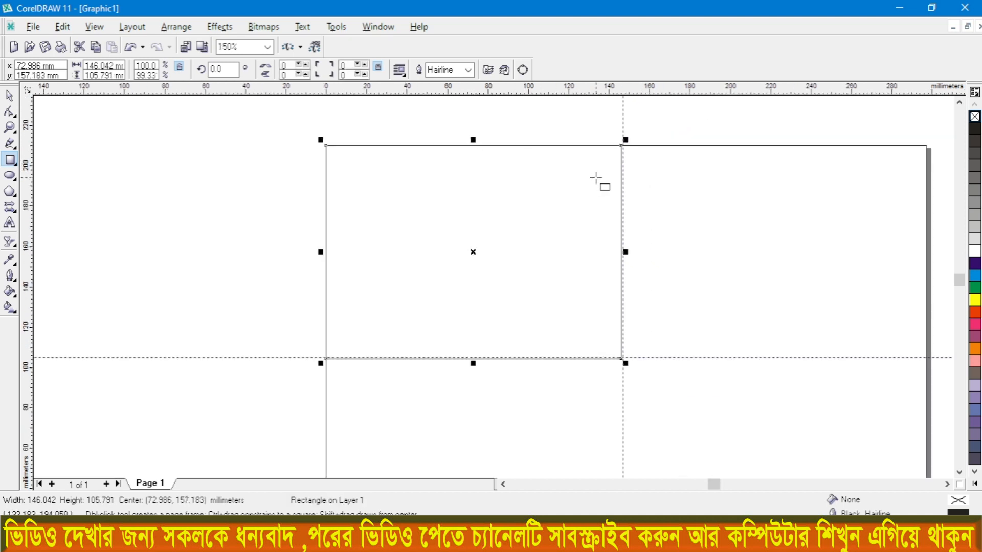
{"action": "scroll", "coordinate": [536, 161], "scroll_direction": "up", "scroll_amount": 1}
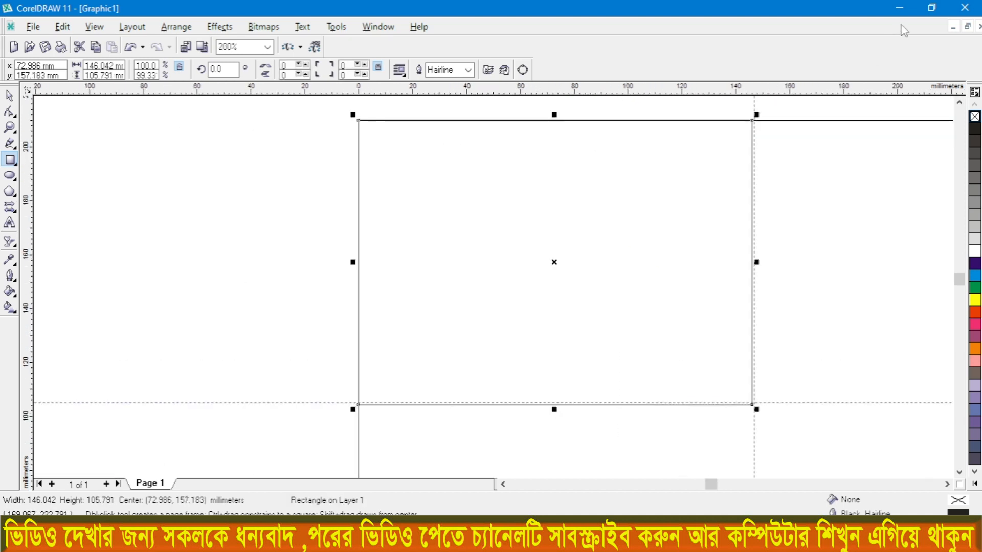
Step: Bring the MONTHLY FEE CARD image from the desktop into the drawing and place it beside the page as a reference
{"action": "left_click", "coordinate": [899, 7]}
{"action": "left_click", "coordinate": [965, 7]}
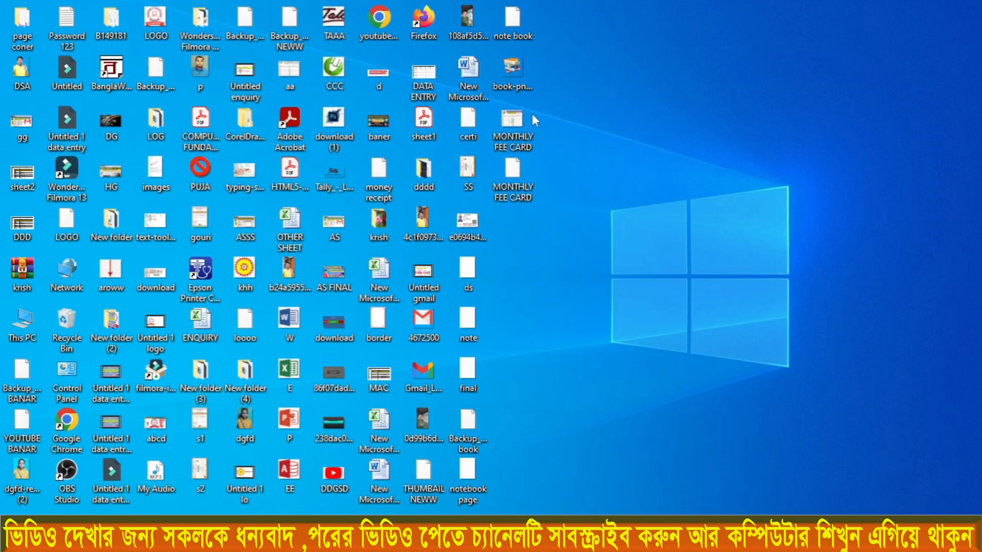
{"action": "left_click_drag", "start_coordinate": [515, 117], "coordinate": [516, 201]}
{"action": "left_click_drag", "start_coordinate": [437, 425], "coordinate": [150, 297]}
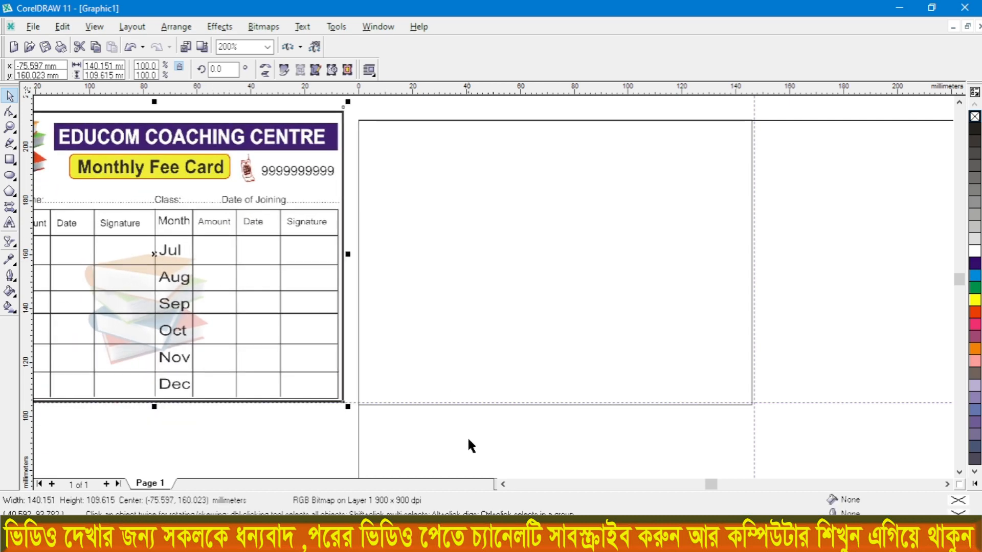
{"action": "scroll", "coordinate": [609, 405], "scroll_direction": "left", "scroll_amount": 2}
{"action": "left_click", "coordinate": [958, 103]}
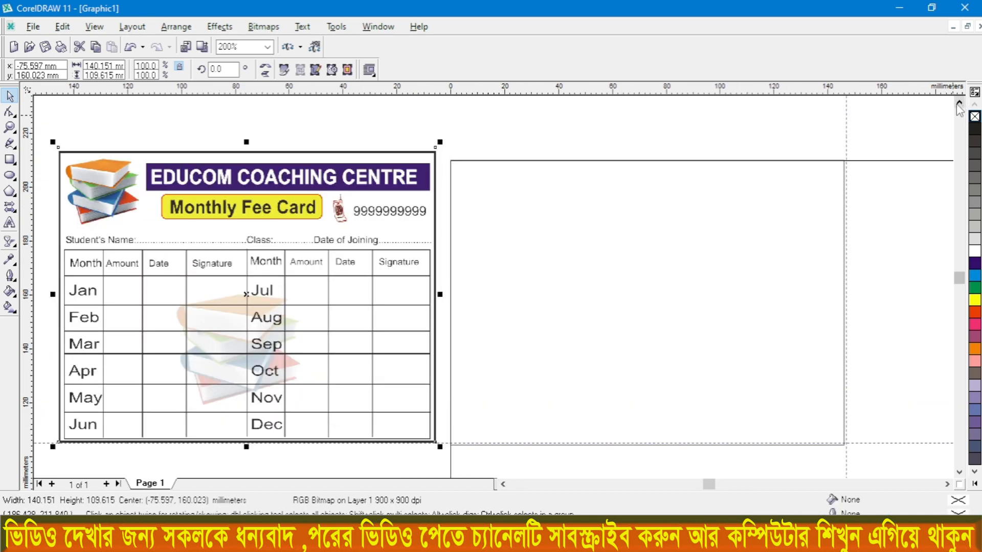
{"action": "left_click_drag", "start_coordinate": [337, 286], "coordinate": [330, 286]}
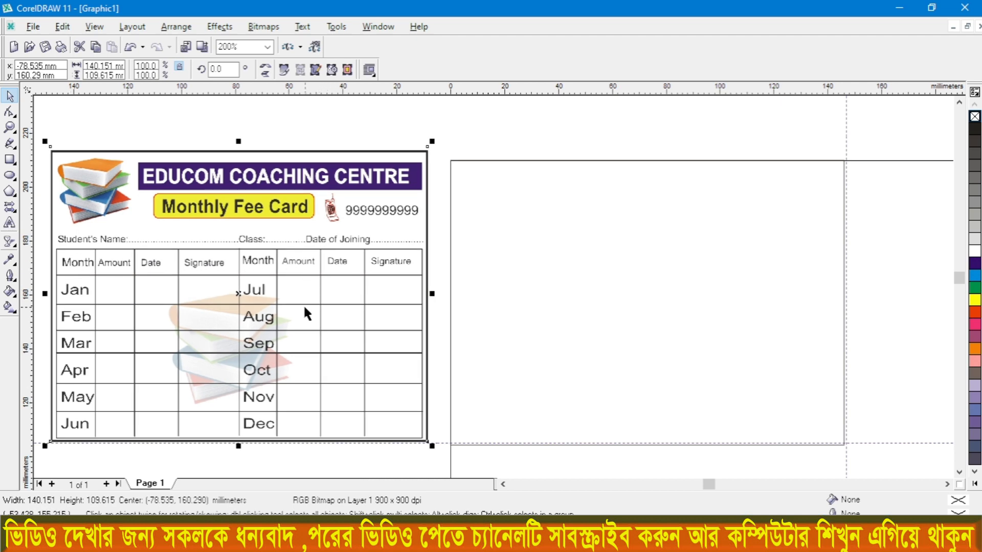
Step: Draw a thin table-row rectangle about 141 by 9.6 mm across the middle of the card outline
{"action": "left_click", "coordinate": [10, 161]}
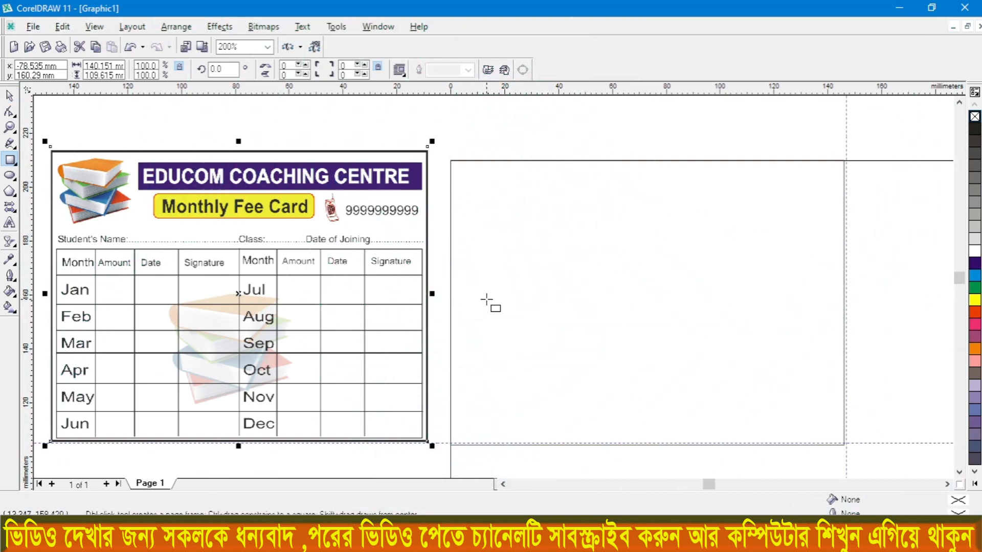
{"action": "left_click", "coordinate": [458, 261]}
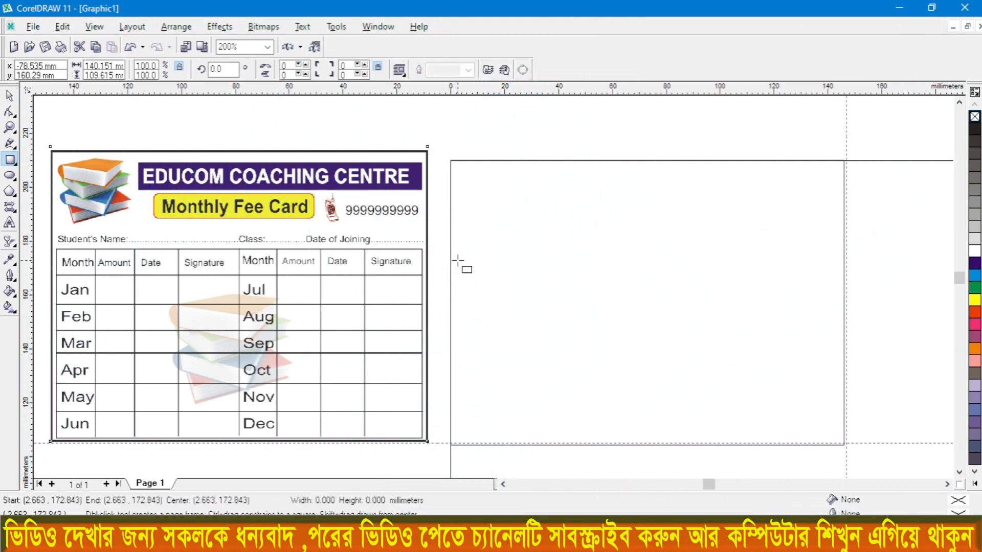
{"action": "left_click_drag", "start_coordinate": [458, 261], "coordinate": [838, 287]}
{"action": "left_click_drag", "start_coordinate": [647, 295], "coordinate": [646, 291]}
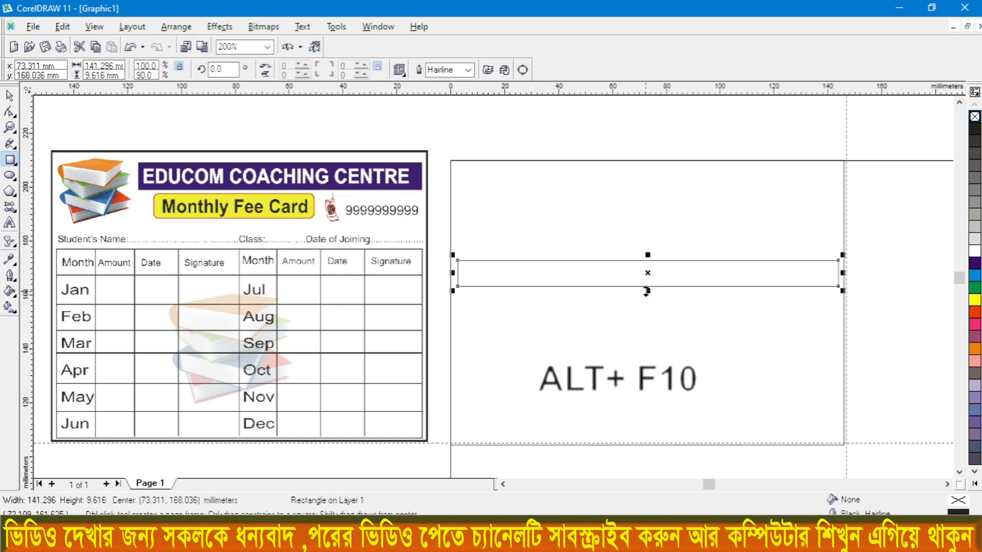
Step: Duplicate the row rectangle six times directly below itself using the Position transformation with a vertical offset of -9.616 mm
{"action": "key", "text": "alt+F10"}
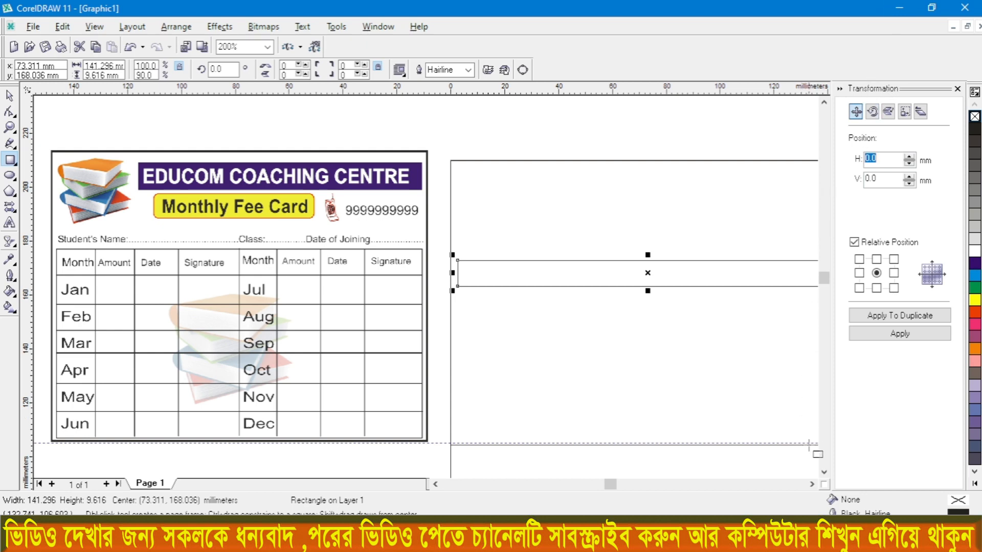
{"action": "scroll", "coordinate": [756, 409], "scroll_direction": "right", "scroll_amount": 2}
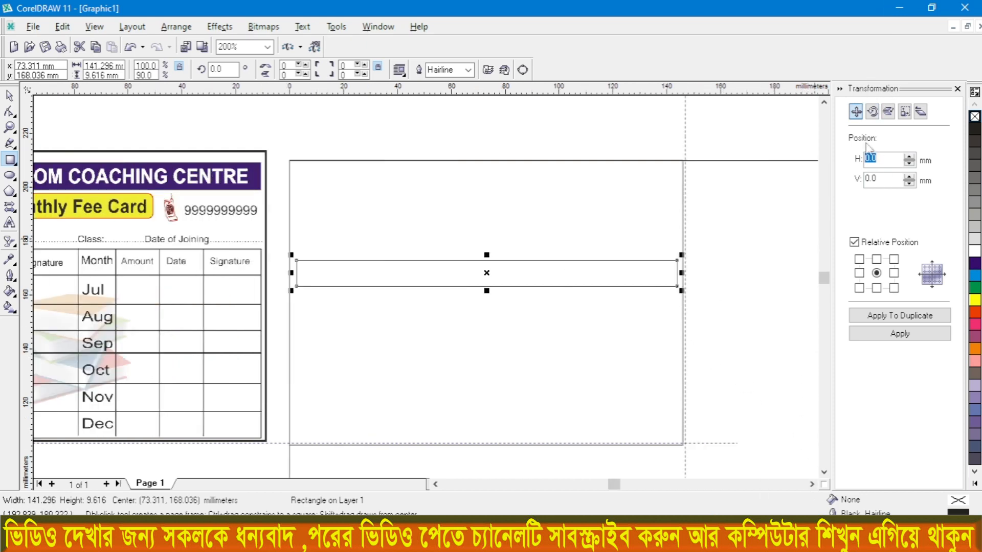
{"action": "left_click", "coordinate": [857, 114]}
{"action": "left_click", "coordinate": [876, 288]}
{"action": "left_click", "coordinate": [882, 316]}
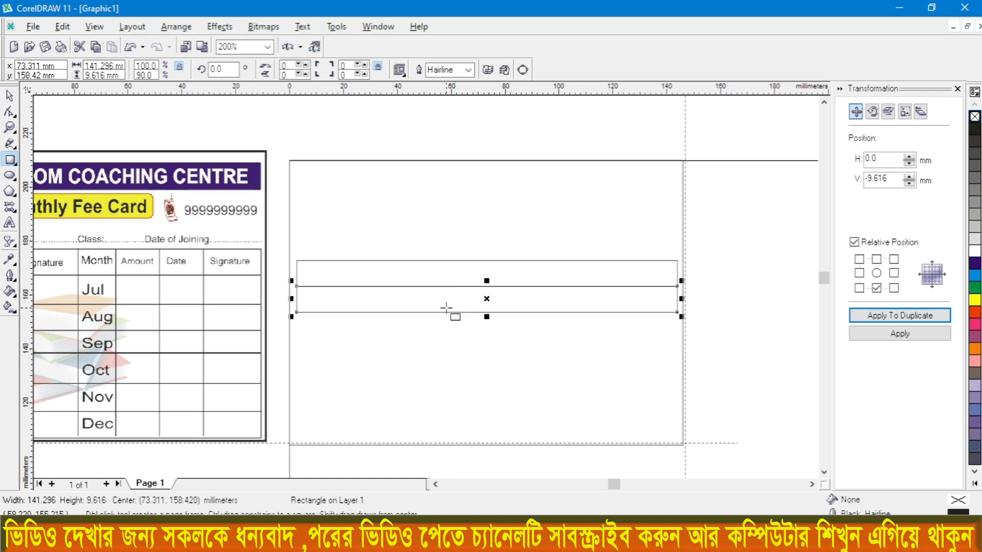
{"action": "left_click", "coordinate": [883, 319]}
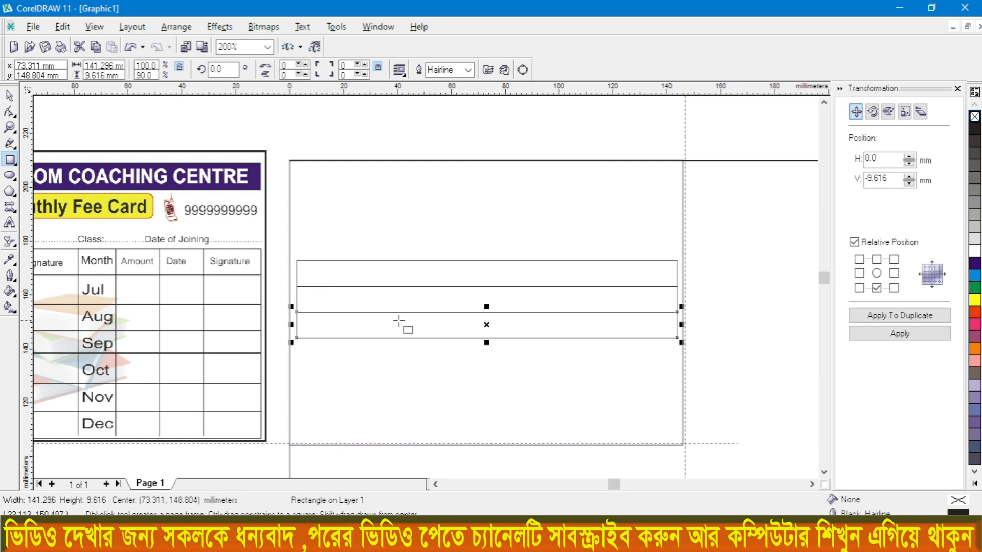
{"action": "left_click", "coordinate": [868, 316]}
{"action": "left_click", "coordinate": [868, 316]}
{"action": "left_click", "coordinate": [868, 316]}
{"action": "left_click", "coordinate": [868, 316]}
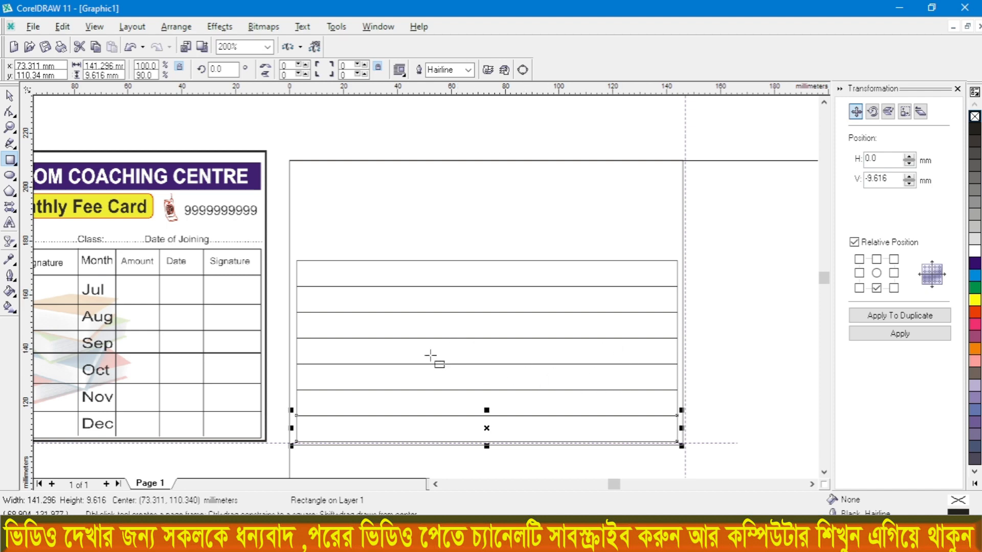
Step: Draw a vertical freehand divider about 68 mm long through all table rows at about X 21 mm, closing off the first column
{"action": "left_click", "coordinate": [436, 484]}
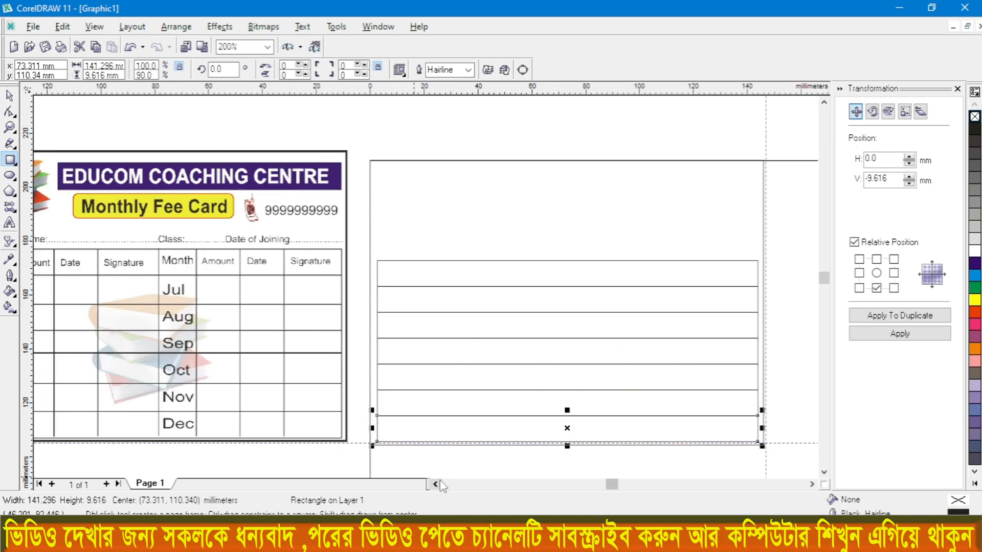
{"action": "left_click", "coordinate": [435, 485]}
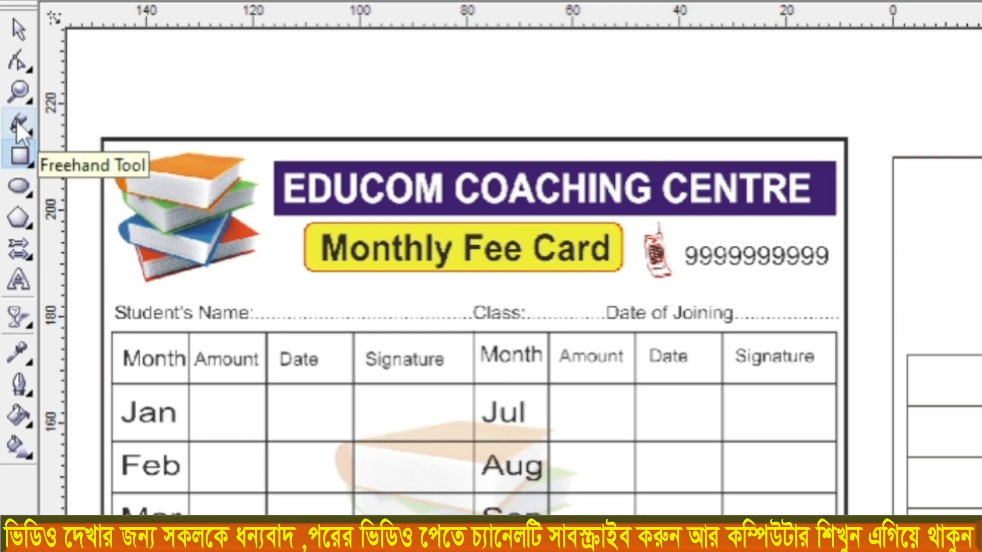
{"action": "left_click", "coordinate": [17, 121]}
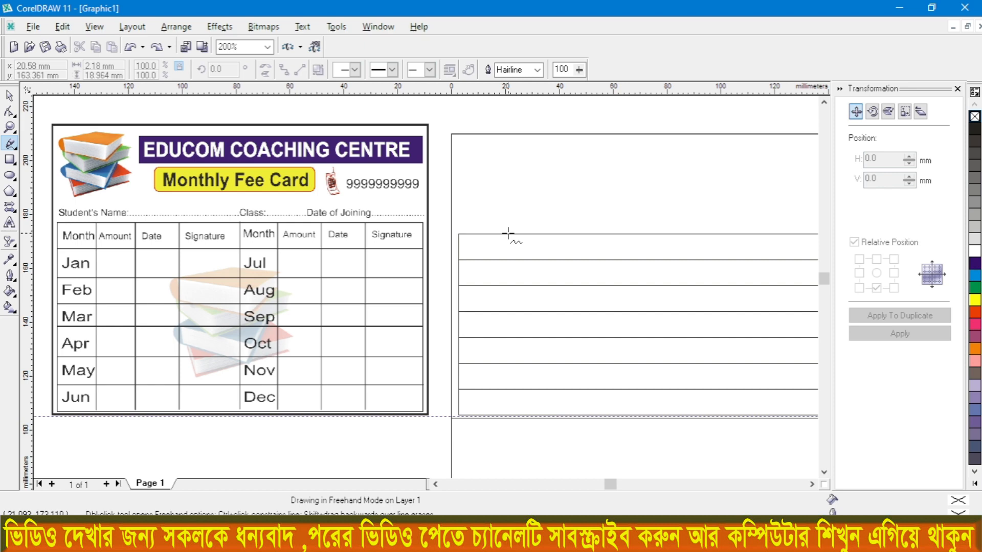
{"action": "left_click", "coordinate": [507, 234]}
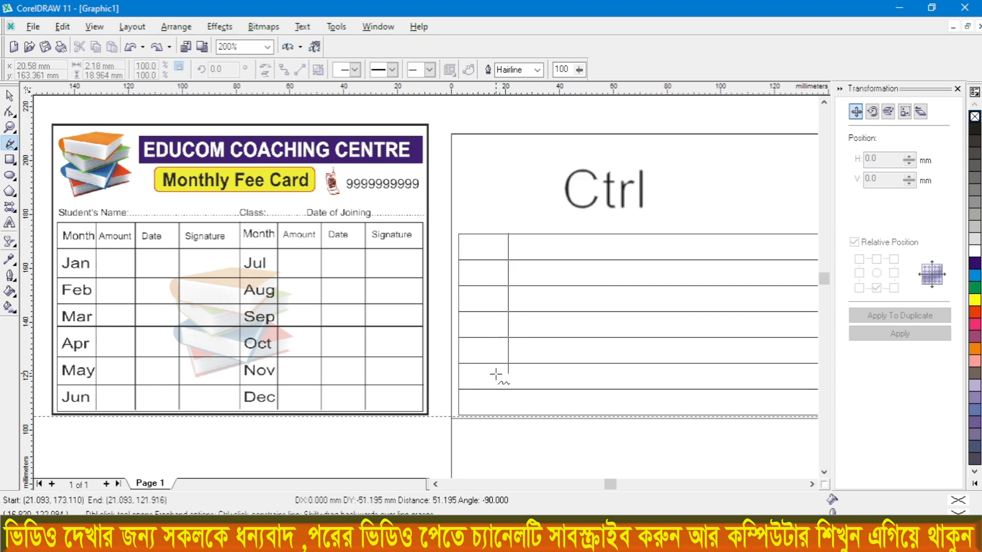
{"action": "left_click", "coordinate": [494, 415]}
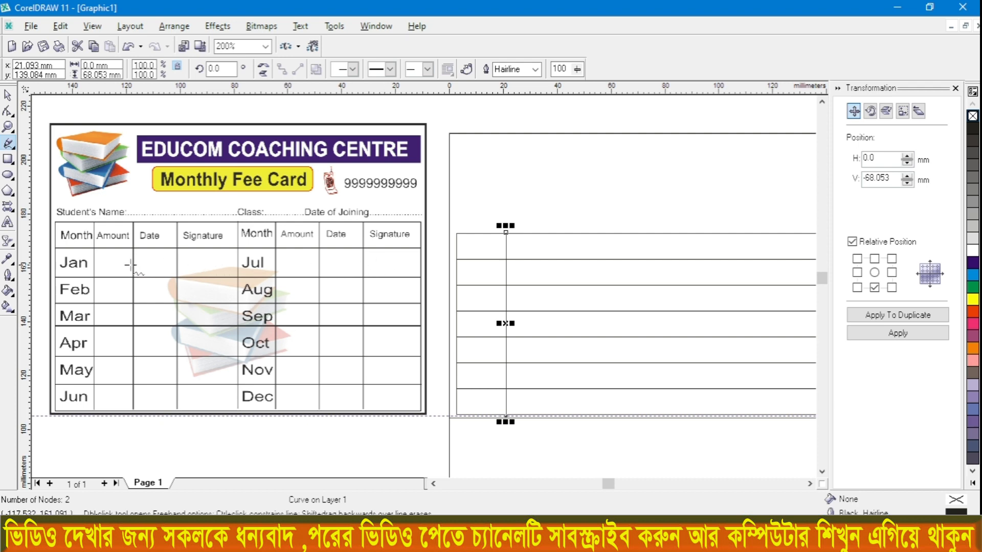
Step: Duplicate the vertical divider and shift the copy horizontally to X 38.873 mm to form the second column
{"action": "scroll", "coordinate": [102, 266], "scroll_direction": "down", "scroll_amount": 1}
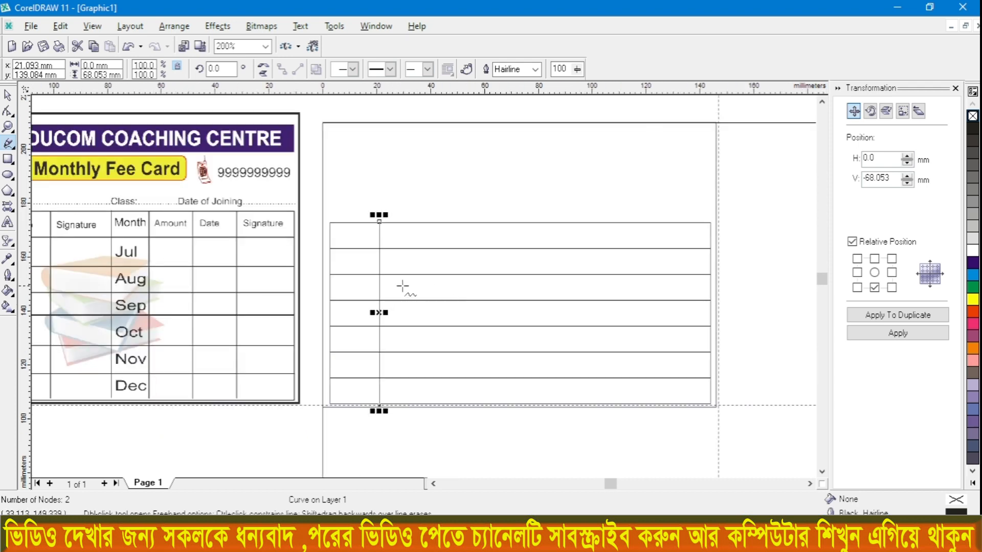
{"action": "scroll", "coordinate": [390, 285], "scroll_direction": "down", "scroll_amount": 1}
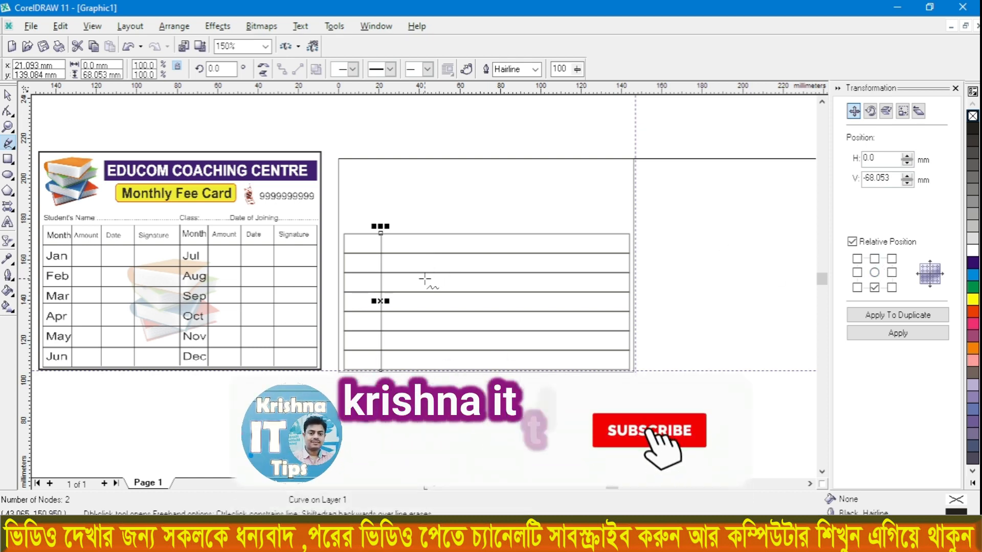
{"action": "key", "text": "space"}
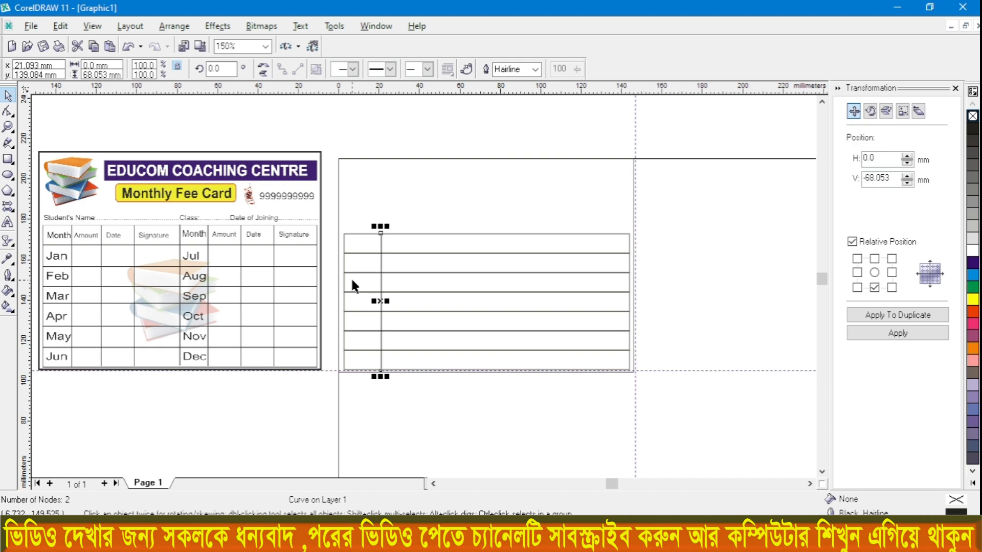
{"action": "key", "text": "Right"}
{"action": "key", "text": "Right"}
{"action": "key", "text": "Right"}
{"action": "key", "text": "Right"}
{"action": "key", "text": "Right"}
{"action": "key", "text": "Right"}
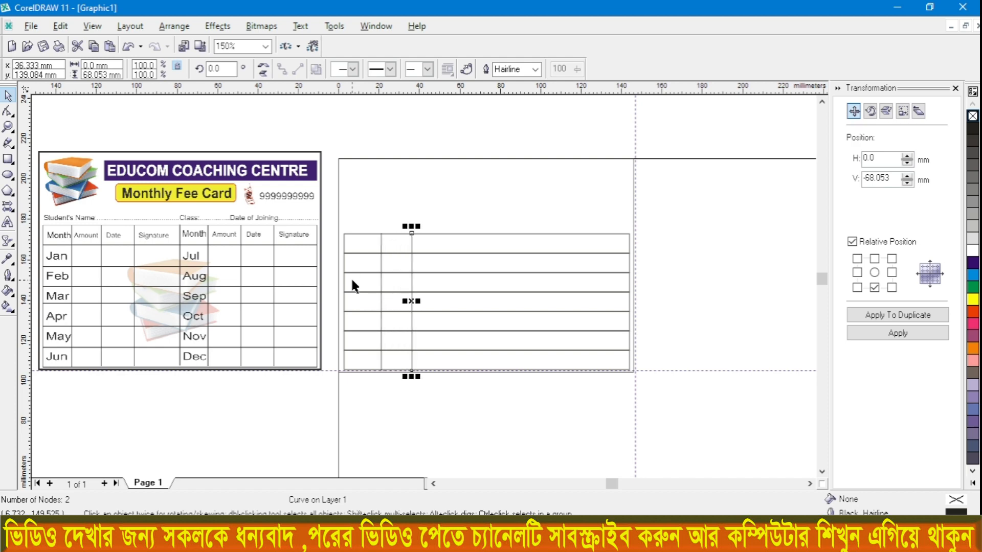
{"action": "key", "text": "Right"}
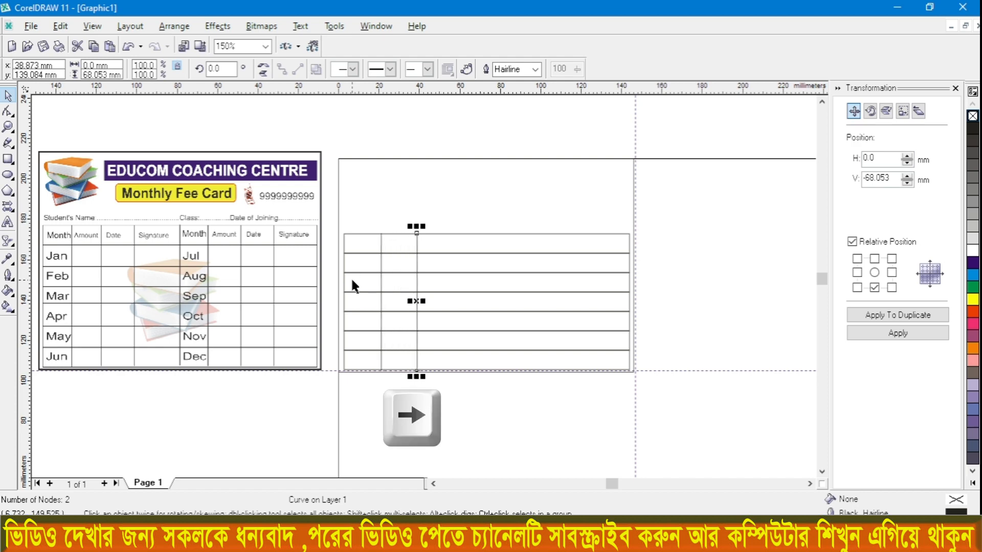
Step: Duplicate the second divider and shift the copy to X 56.653 mm to form the third column
{"action": "key", "text": "KP_Add"}
{"action": "key", "text": "Right"}
{"action": "key", "text": "Right"}
{"action": "key", "text": "Right"}
{"action": "key", "text": "Right"}
{"action": "key", "text": "Right"}
{"action": "key", "text": "Right"}
{"action": "key", "text": "Right"}
{"action": "key", "text": "Right"}
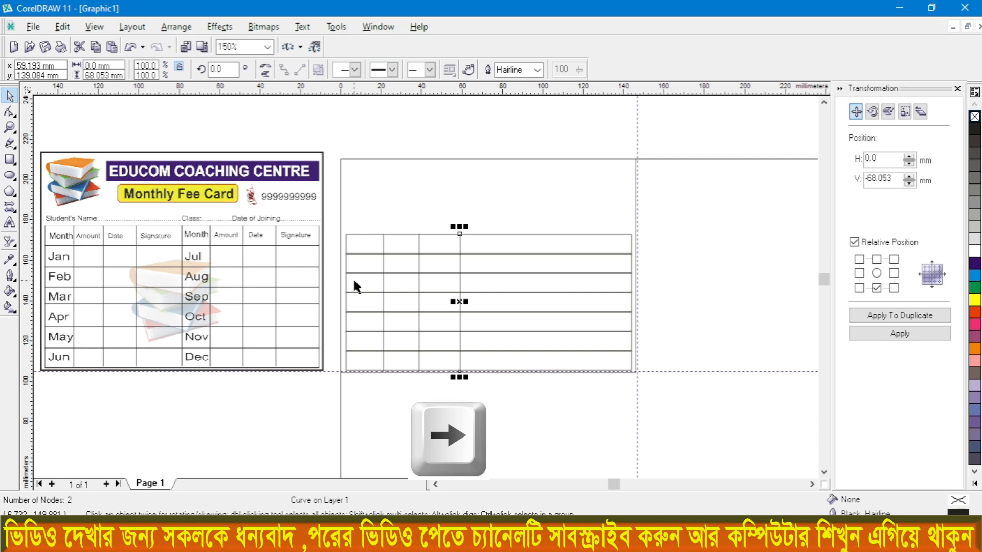
{"action": "key", "text": "Left"}
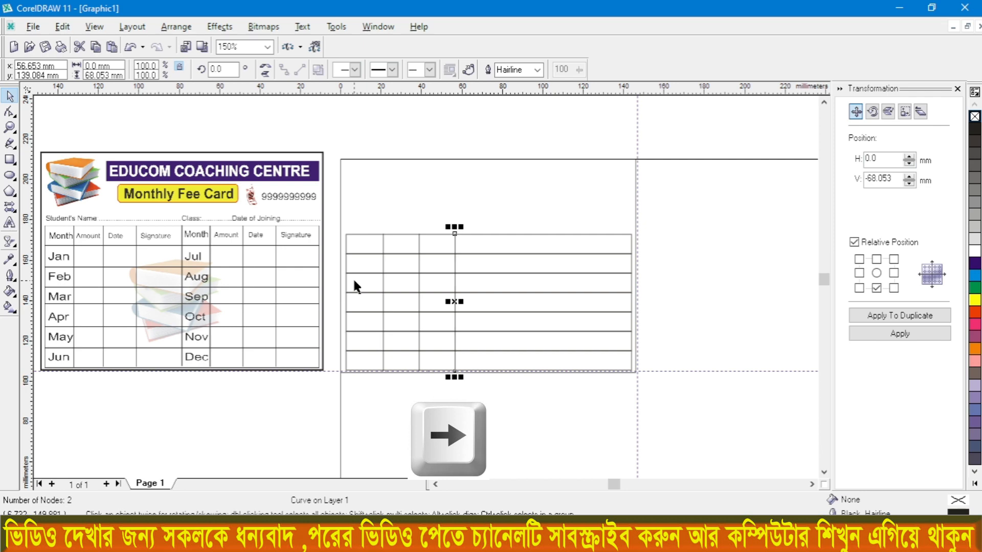
Step: Add three more copies of the vertical divider across the table, at about X 77, 100 and 120 mm
{"action": "key", "text": "Right"}
{"action": "key", "text": "Right"}
{"action": "key", "text": "Right"}
{"action": "key", "text": "Right"}
{"action": "key", "text": "Right"}
{"action": "key", "text": "Right"}
{"action": "key", "text": "Right"}
{"action": "key", "text": "Right"}
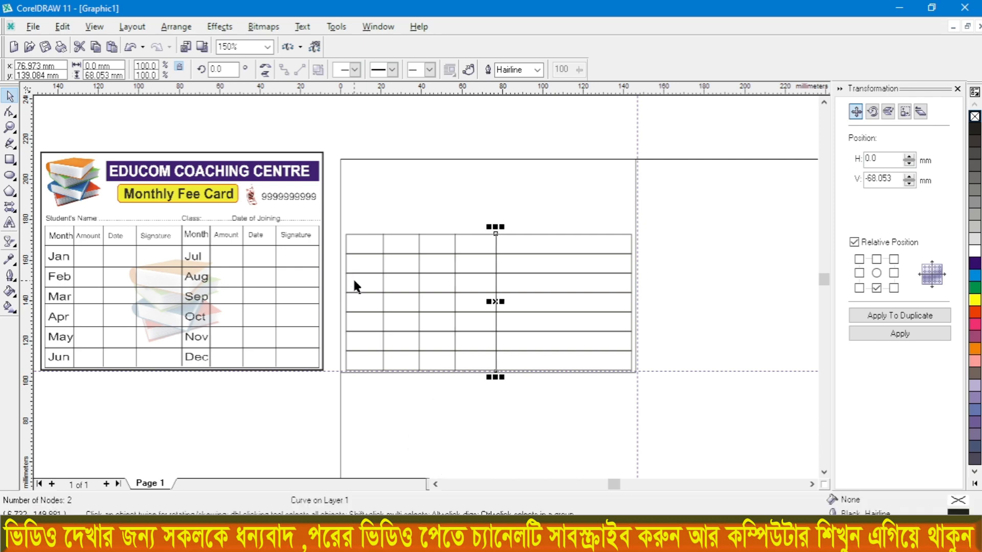
{"action": "key", "text": "Right"}
{"action": "key", "text": "Right"}
{"action": "key", "text": "Right"}
{"action": "key", "text": "Right"}
{"action": "key", "text": "Right"}
{"action": "key", "text": "Right"}
{"action": "key", "text": "Right"}
{"action": "key", "text": "Right"}
{"action": "key", "text": "Right"}
{"action": "key", "text": "Right"}
{"action": "key", "text": "Right"}
{"action": "key", "text": "Right"}
{"action": "key", "text": "Right"}
{"action": "key", "text": "Right"}
{"action": "key", "text": "Right"}
{"action": "key", "text": "Right"}
{"action": "key", "text": "Right"}
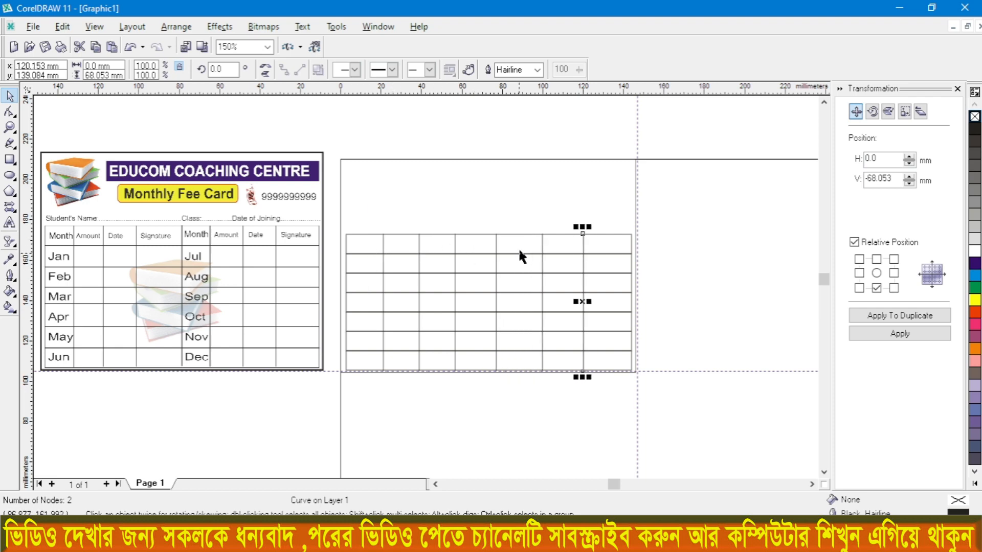
Step: Add a seventh vertical divider by copying the last one and shifting it to X 135.393 mm
{"action": "key", "text": "ctrl+c"}
{"action": "key", "text": "ctrl+v"}
{"action": "key", "text": "Right"}
{"action": "key", "text": "Right"}
{"action": "key", "text": "Right"}
{"action": "key", "text": "Right"}
{"action": "key", "text": "Right"}
{"action": "key", "text": "Right"}
{"action": "scroll", "coordinate": [574, 266], "scroll_direction": "up", "scroll_amount": 1}
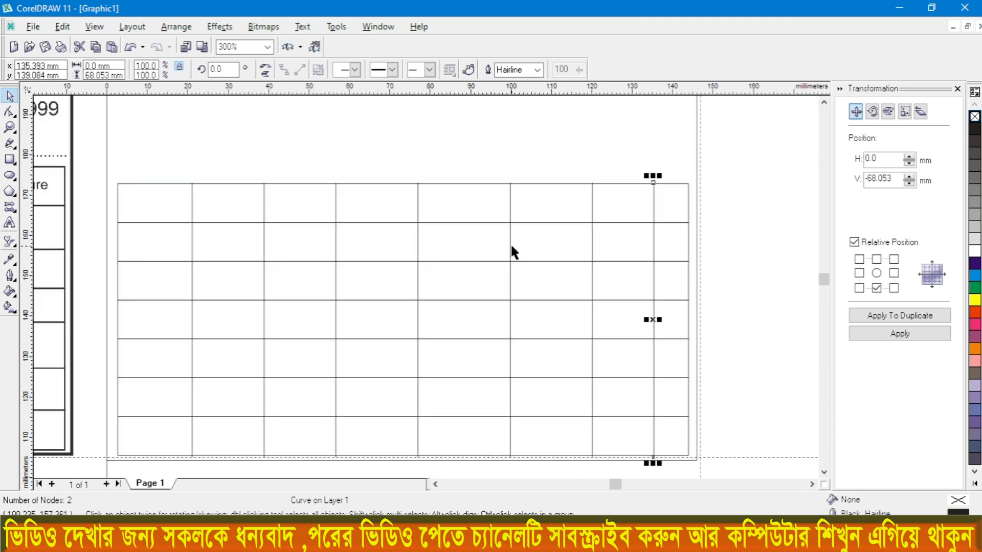
Step: Shift the fifth vertical divider back to X 92.213 mm and the sixth to X 112.533 mm
{"action": "key", "text": "Left"}
{"action": "key", "text": "Left"}
{"action": "key", "text": "Left"}
{"action": "key", "text": "Left"}
{"action": "key", "text": "Left"}
{"action": "key", "text": "Left"}
{"action": "key", "text": "Left"}
{"action": "key", "text": "Left"}
{"action": "key", "text": "Left"}
{"action": "key", "text": "Left"}
{"action": "key", "text": "Left"}
{"action": "key", "text": "Left"}
{"action": "key", "text": "Left"}
{"action": "key", "text": "Left"}
{"action": "key", "text": "Left"}
{"action": "key", "text": "Left"}
{"action": "key", "text": "Left"}
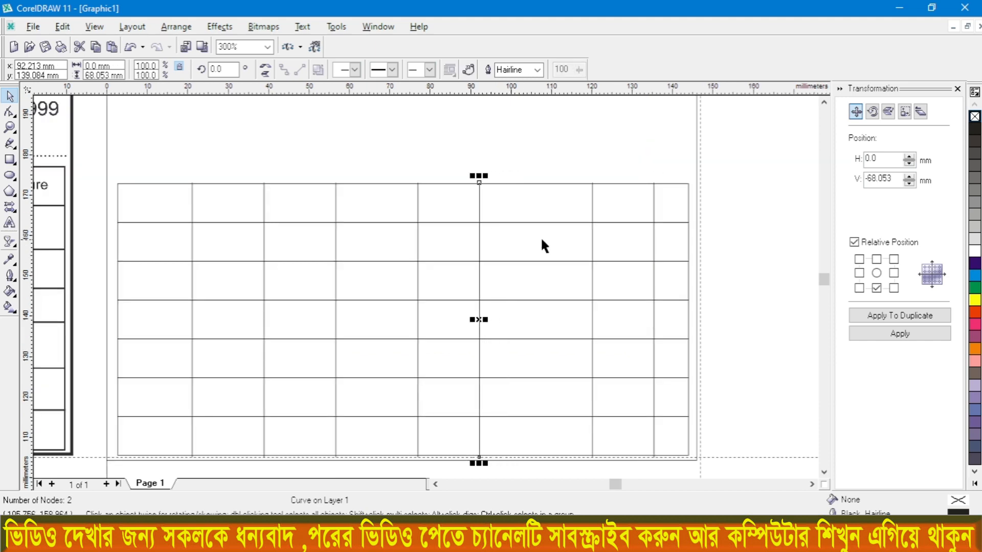
{"action": "key", "text": "Right"}
{"action": "key", "text": "Right"}
{"action": "key", "text": "Right"}
{"action": "key", "text": "Right"}
{"action": "key", "text": "Right"}
{"action": "key", "text": "Right"}
{"action": "key", "text": "Right"}
{"action": "key", "text": "Right"}
{"action": "key", "text": "Right"}
{"action": "key", "text": "Left"}
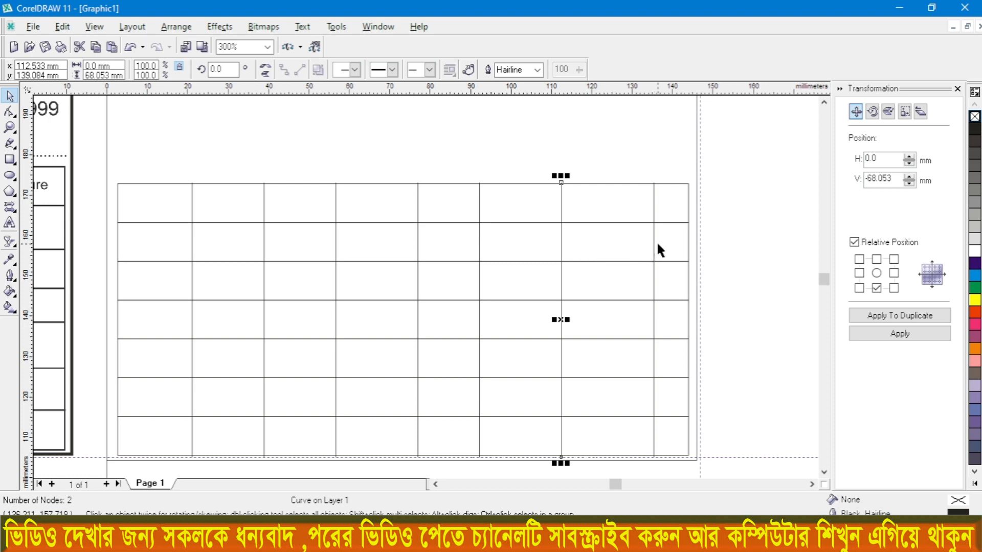
Step: Adjust the last vertical divider to X 127.773 mm to even out the last two columns
{"action": "key", "text": "Right"}
{"action": "key", "text": "Right"}
{"action": "key", "text": "Right"}
{"action": "key", "text": "Right"}
{"action": "key", "text": "Right"}
{"action": "key", "text": "Right"}
{"action": "key", "text": "Right"}
{"action": "key", "text": "Right"}
{"action": "key", "text": "Right"}
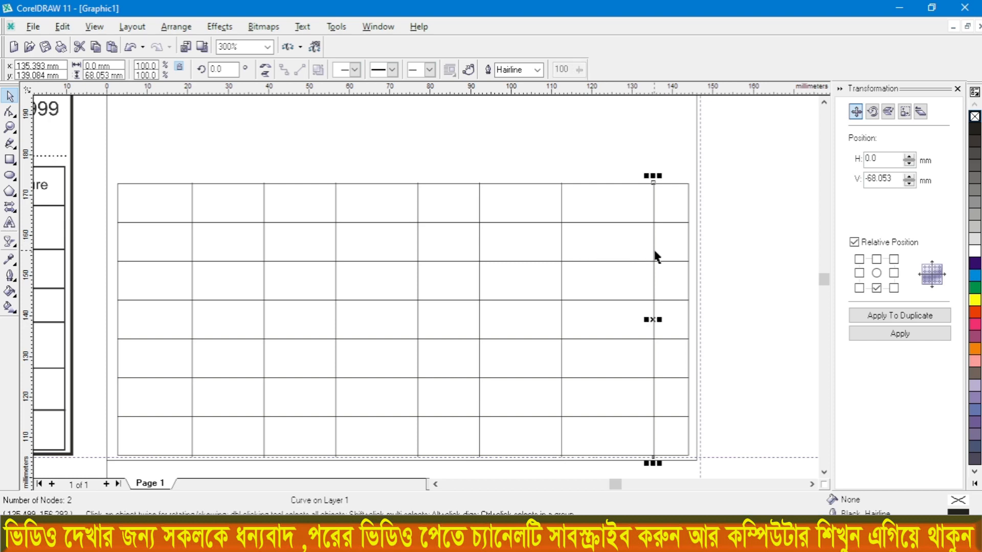
{"action": "key", "text": "Left"}
{"action": "key", "text": "Left"}
{"action": "key", "text": "Left"}
{"action": "key", "text": "Right"}
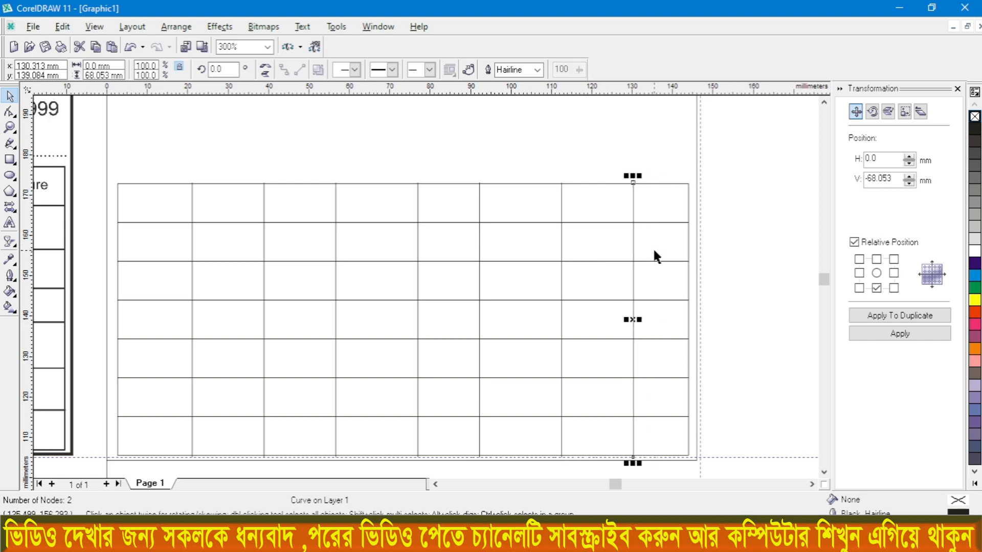
{"action": "key", "text": "Left"}
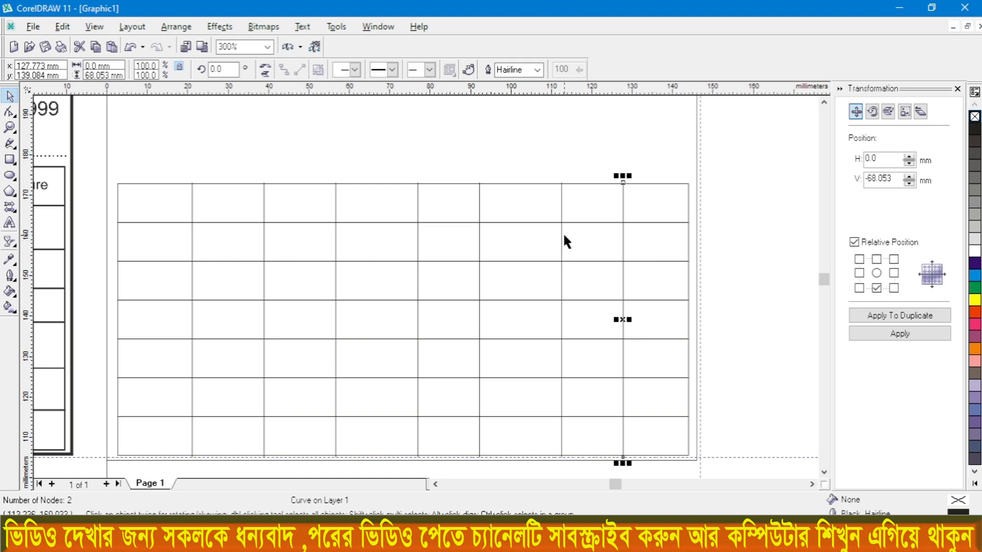
Step: Add the artistic text heading "Months" in the first cell of the table's header row
{"action": "scroll", "coordinate": [580, 204], "scroll_direction": "down", "scroll_amount": 1}
{"action": "left_click_drag", "start_coordinate": [580, 197], "coordinate": [559, 195]}
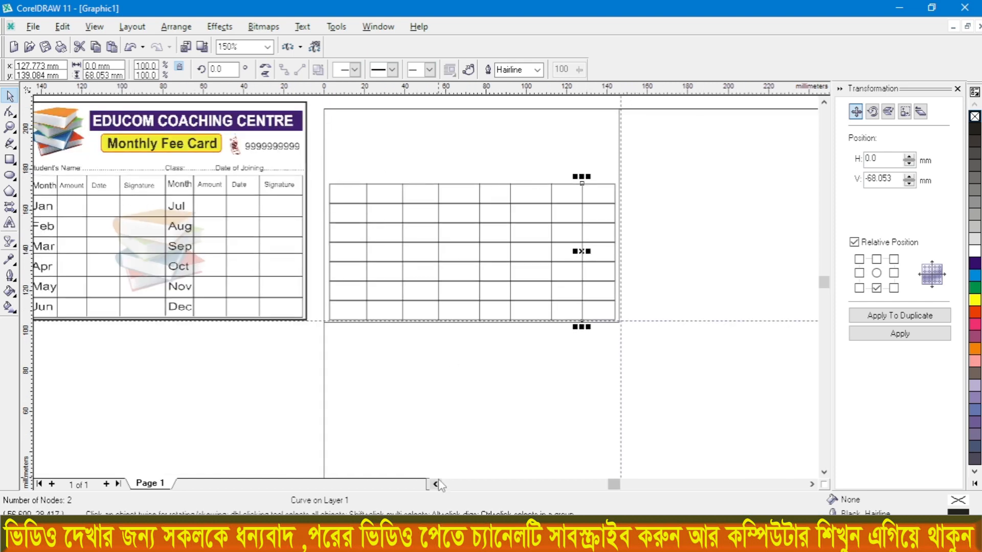
{"action": "scroll", "coordinate": [57, 212], "scroll_direction": "up", "scroll_amount": 2}
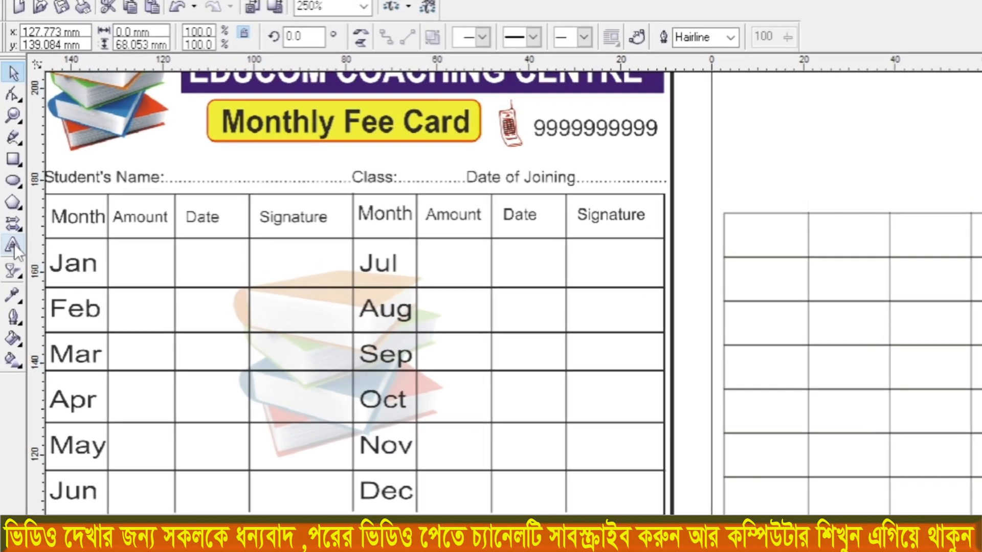
{"action": "left_click", "coordinate": [13, 245]}
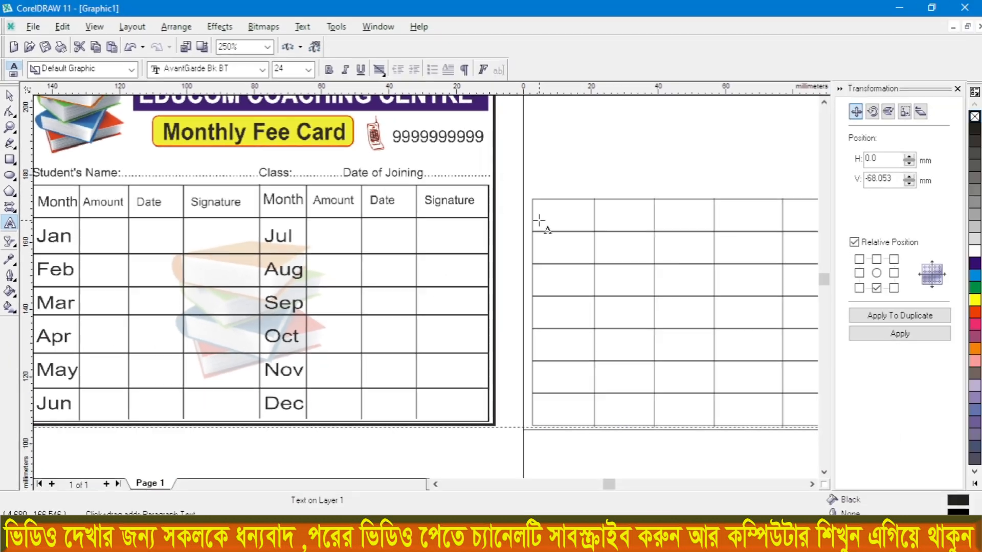
{"action": "left_click", "coordinate": [538, 222]}
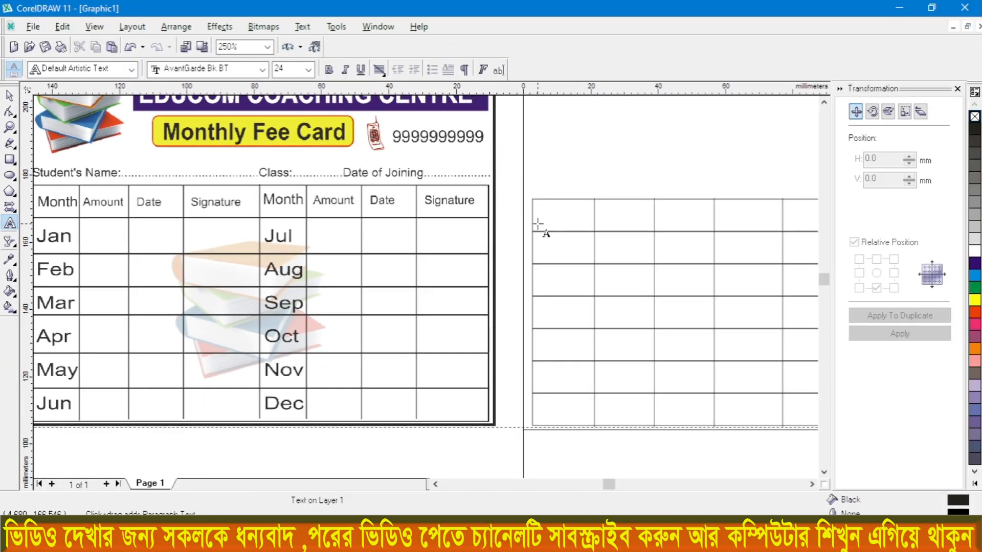
{"action": "type", "text": "Mo"}
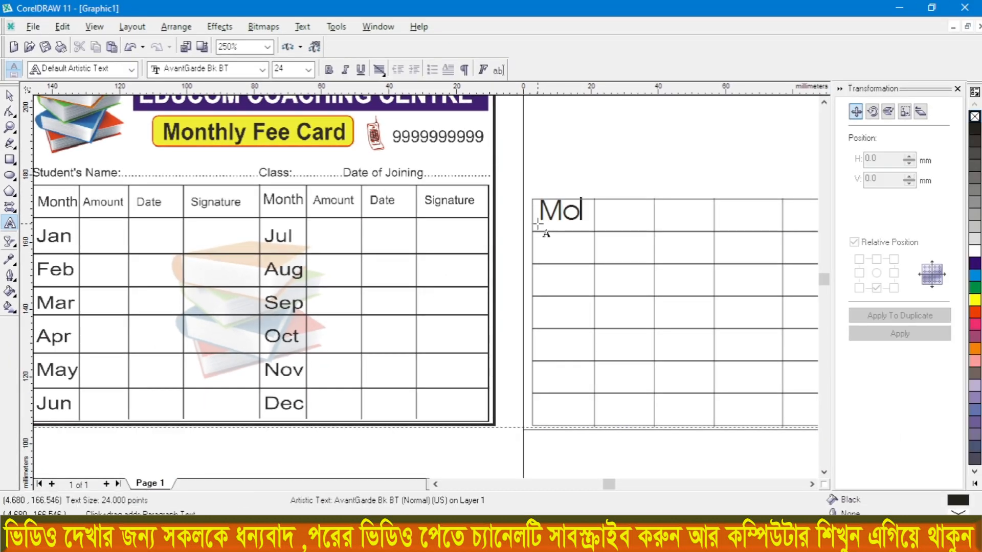
{"action": "type", "text": "nthl"}
{"action": "type", "text": "s"}
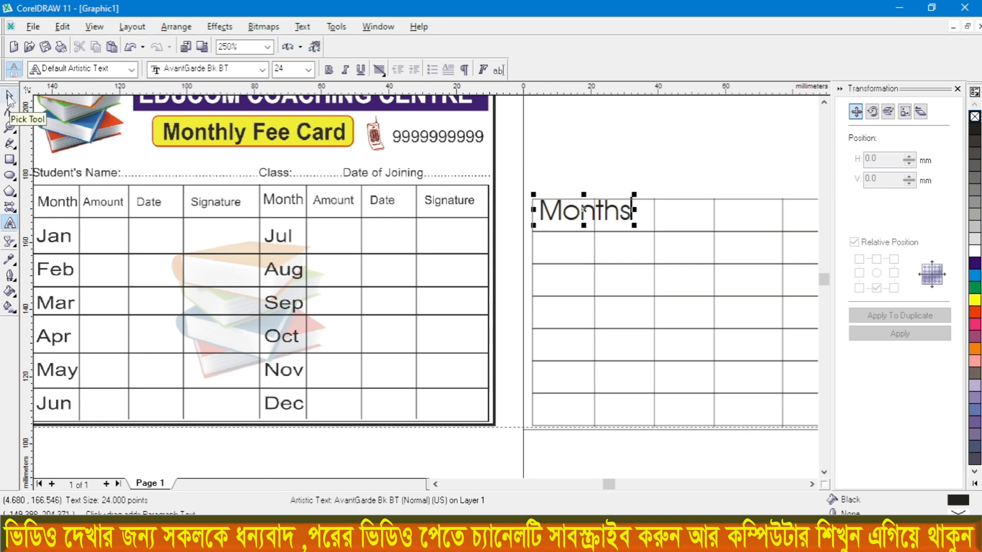
Step: Scale the Months heading down to about 12.94 pt to fit its cell and set its font to Arial
{"action": "left_click", "coordinate": [9, 97]}
{"action": "left_click_drag", "start_coordinate": [636, 225], "coordinate": [588, 227]}
{"action": "scroll", "coordinate": [564, 220], "scroll_direction": "up", "scroll_amount": 1}
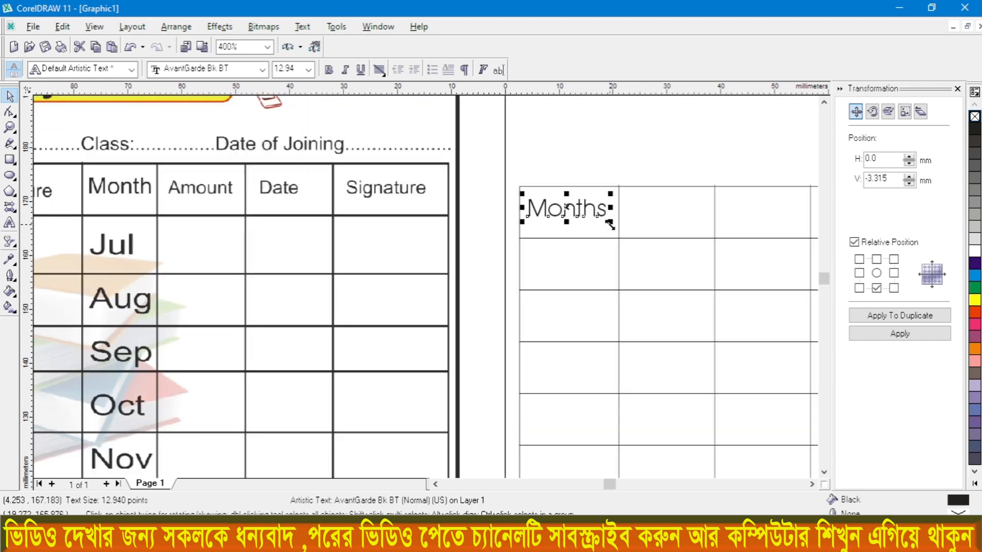
{"action": "scroll", "coordinate": [585, 221], "scroll_direction": "down", "scroll_amount": 1}
{"action": "scroll", "coordinate": [585, 219], "scroll_direction": "down", "scroll_amount": 2}
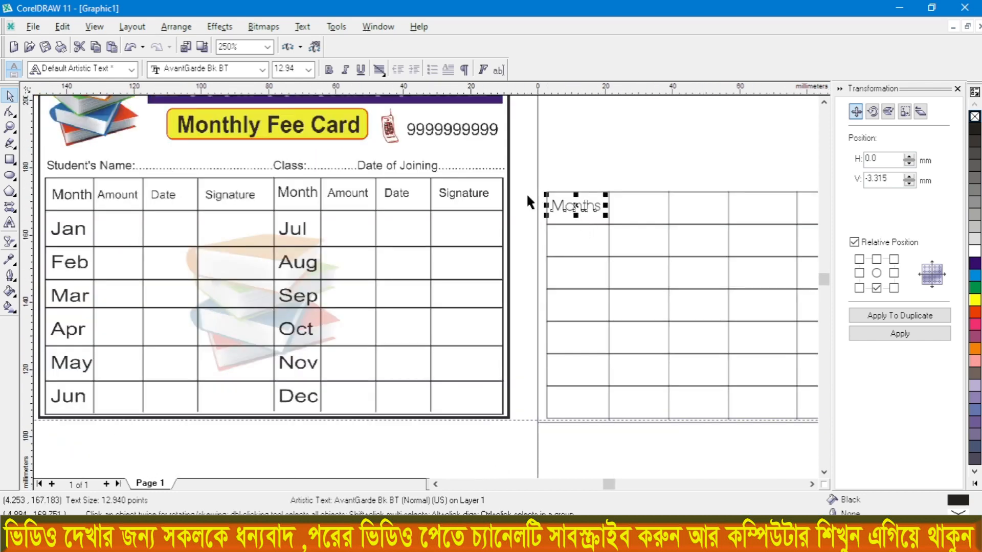
{"action": "left_click", "coordinate": [260, 70]}
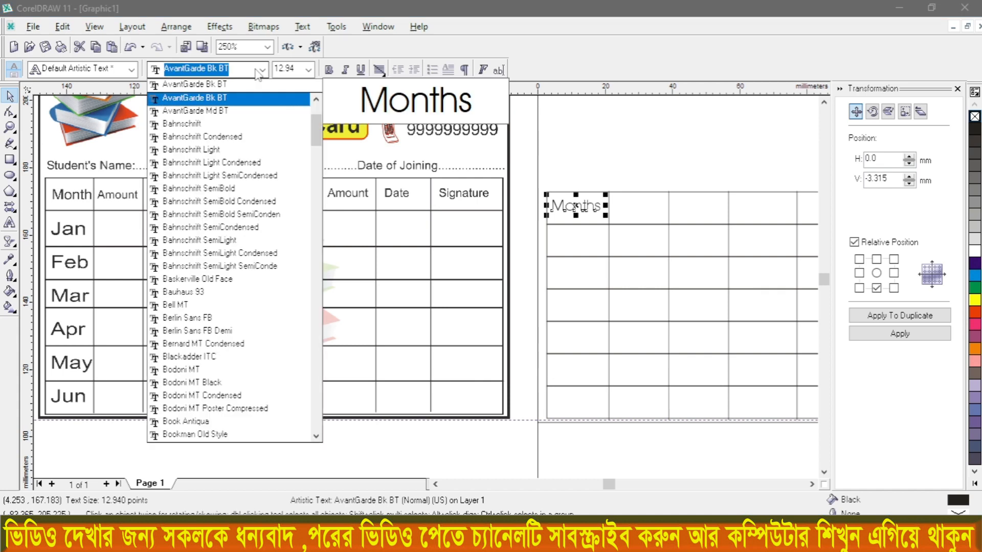
{"action": "scroll", "coordinate": [219, 138], "scroll_direction": "up", "scroll_amount": 3}
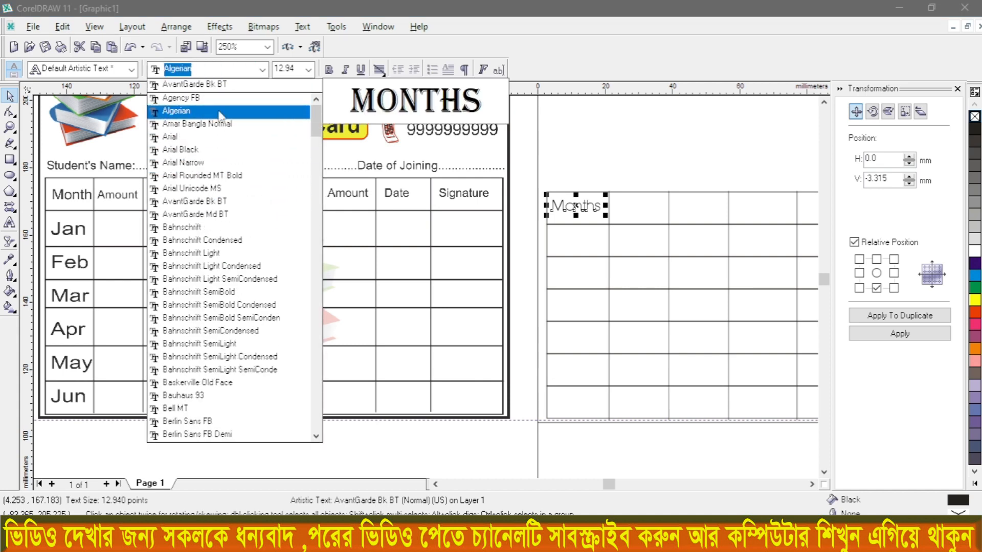
{"action": "left_click", "coordinate": [216, 140]}
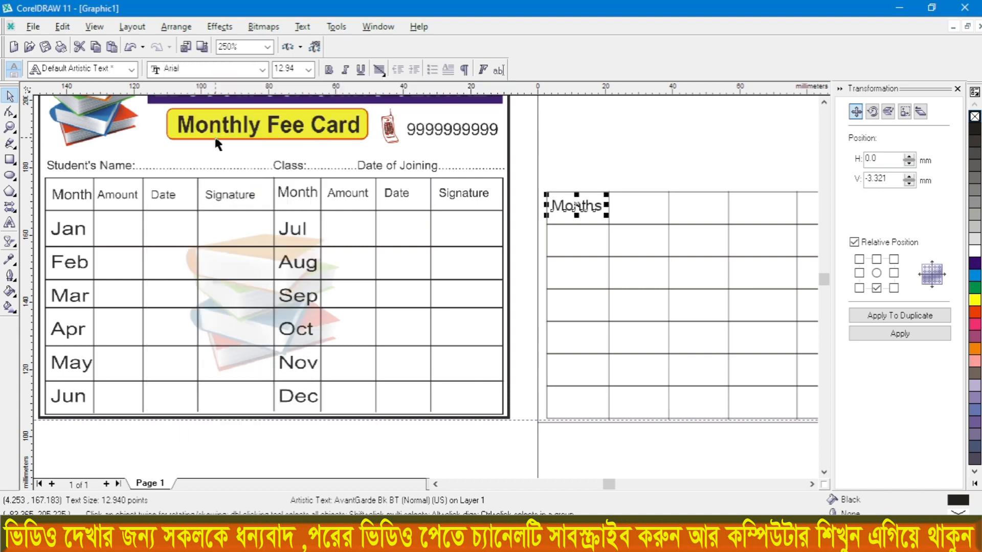
Step: Extend the heading text with "Amount" after Months, spaced to fit the second header cell
{"action": "left_click", "coordinate": [599, 206]}
{"action": "double_click", "coordinate": [599, 207]}
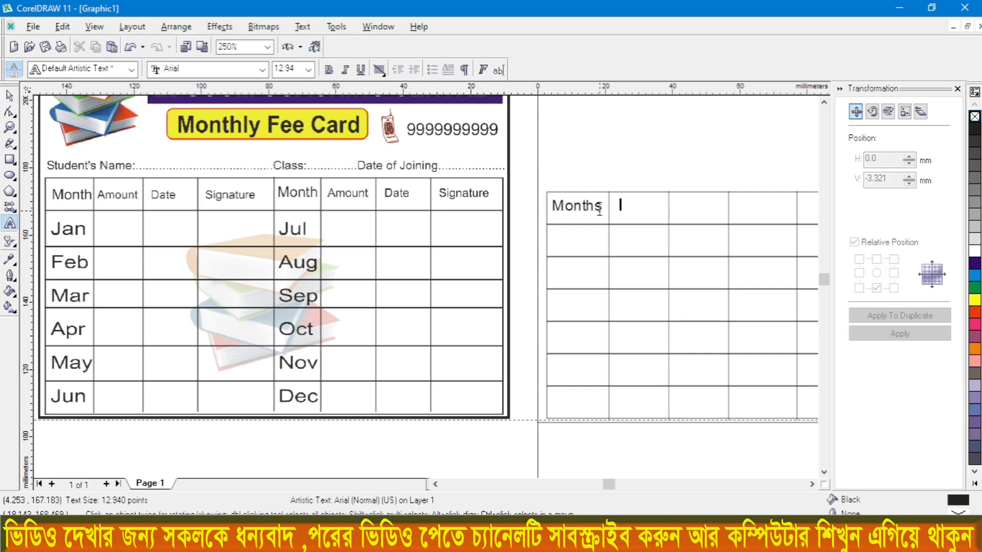
{"action": "type", "text": "Amount"}
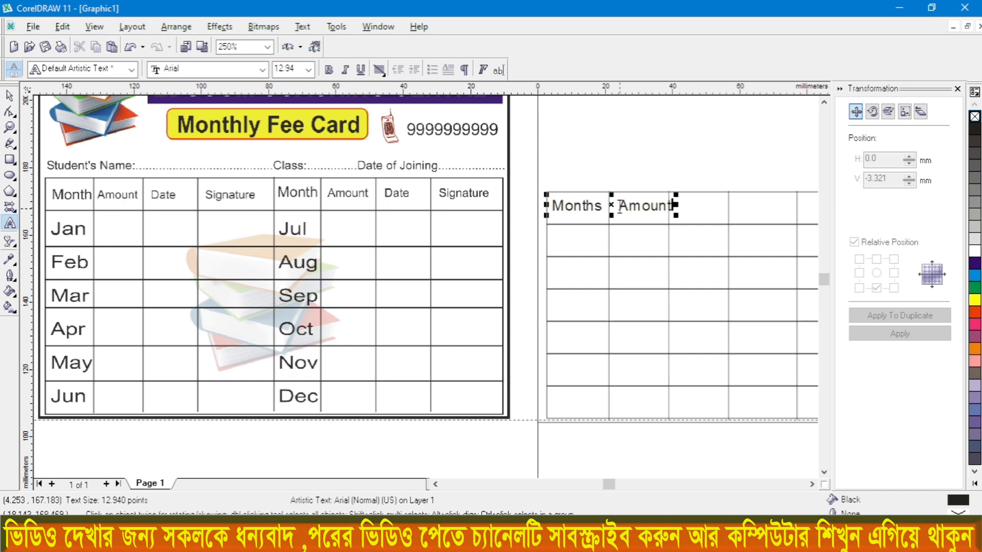
{"action": "left_click", "coordinate": [619, 207]}
{"action": "key", "text": "BackSpace"}
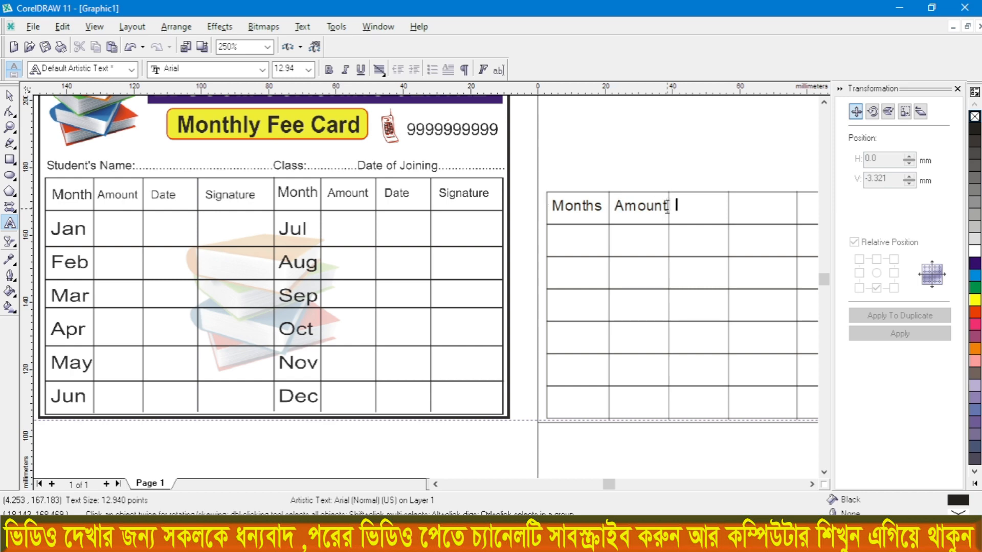
Step: Continue the heading text with "Date" and "Signature", spaced to fit the third and fourth header cells
{"action": "type", "text": "Da"}
{"action": "key", "text": "BackSpace"}
{"action": "type", "text": "Signature"}
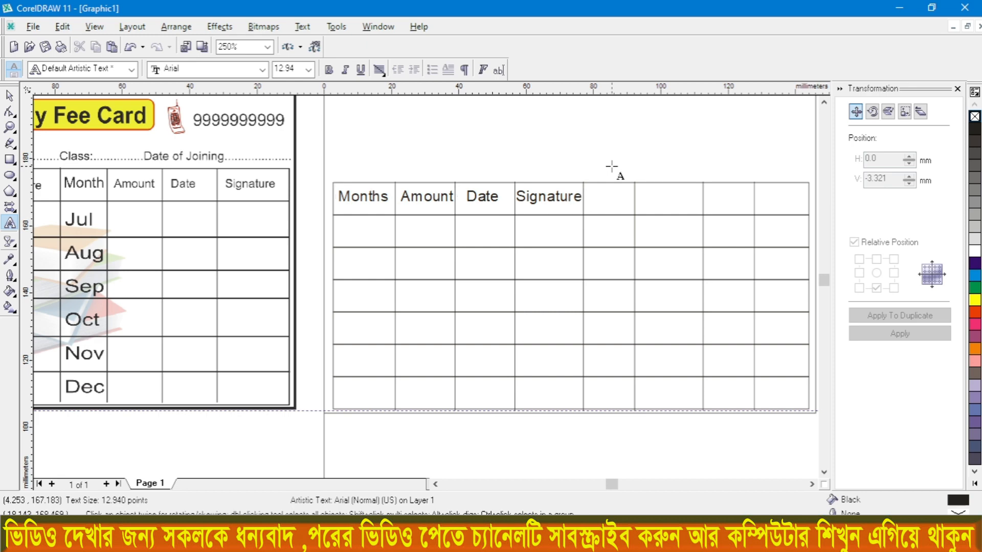
{"action": "type", "text": "  Months Amount"}
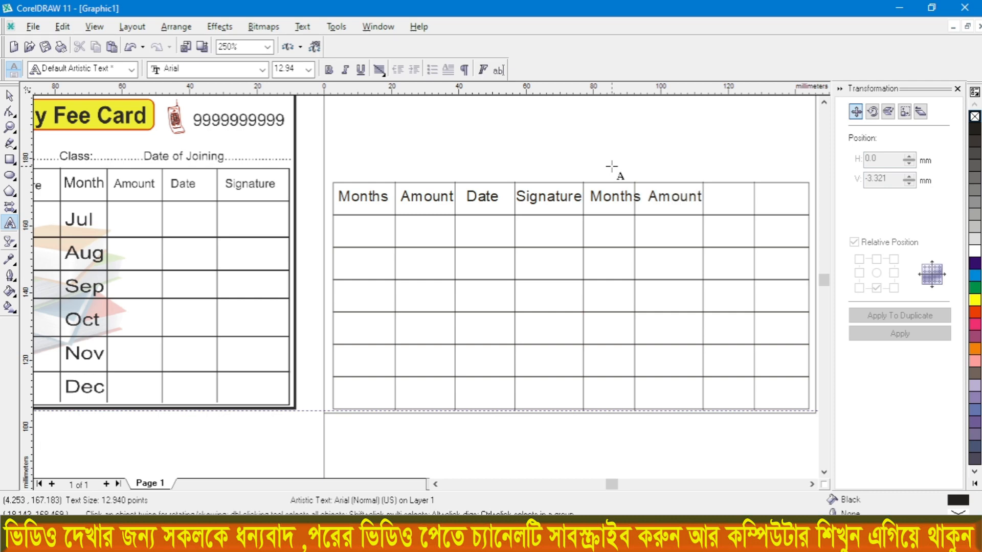
{"action": "type", "text": " Date   "}
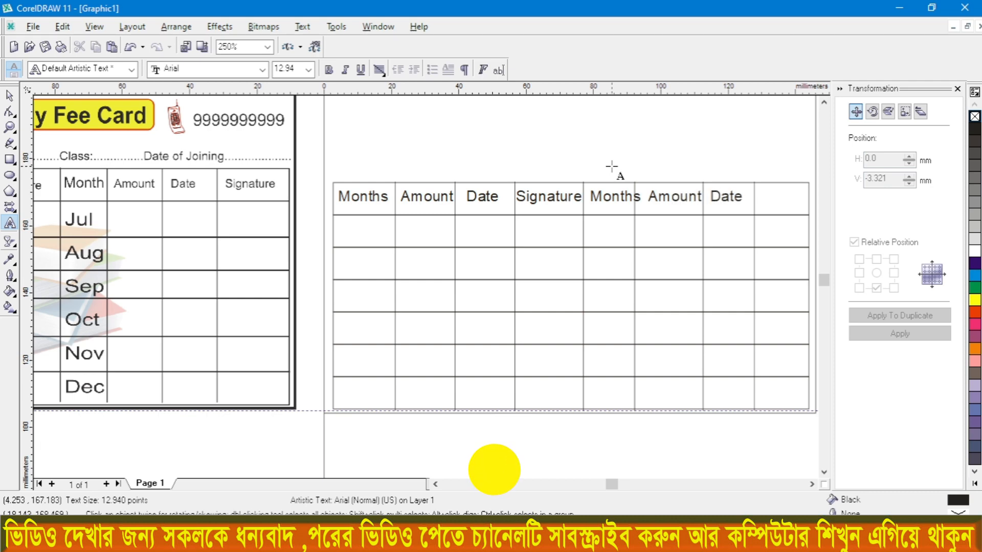
{"action": "type", "text": "Signatu"}
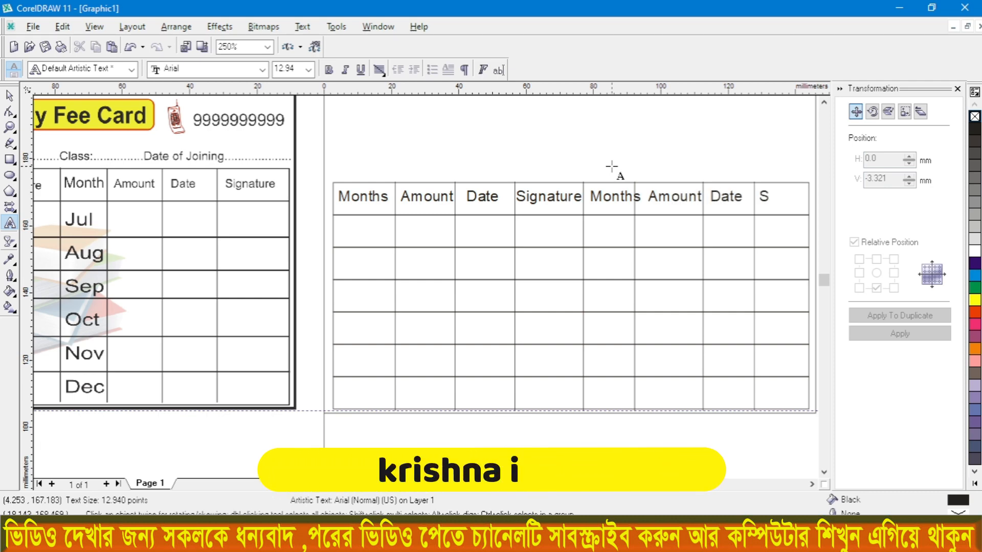
{"action": "type", "text": "re"}
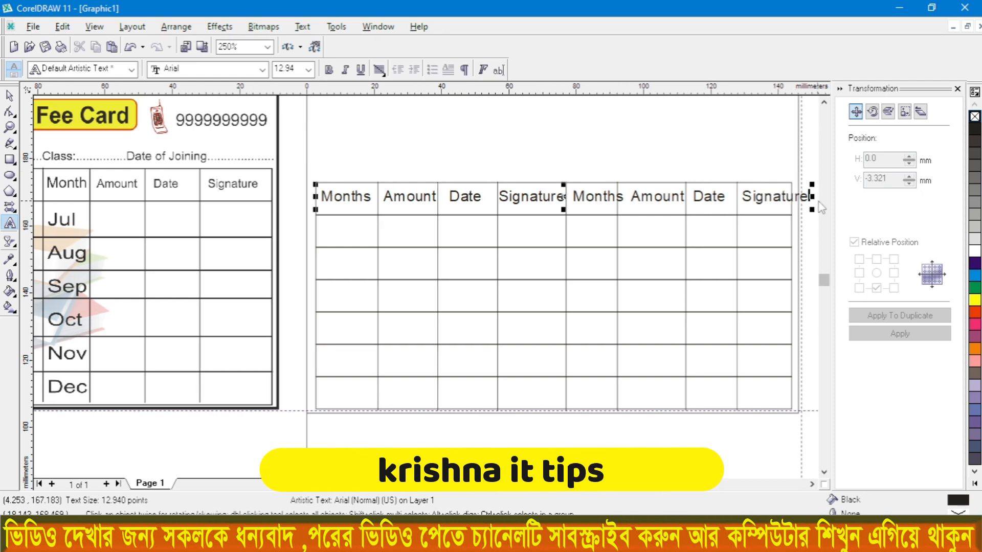
Step: Extend the heading text with a second "Months", "Amount", "Date" and "Signature" for the last four header cells, narrowing it to the table's width
{"action": "left_click_drag", "start_coordinate": [804, 198], "coordinate": [792, 198]}
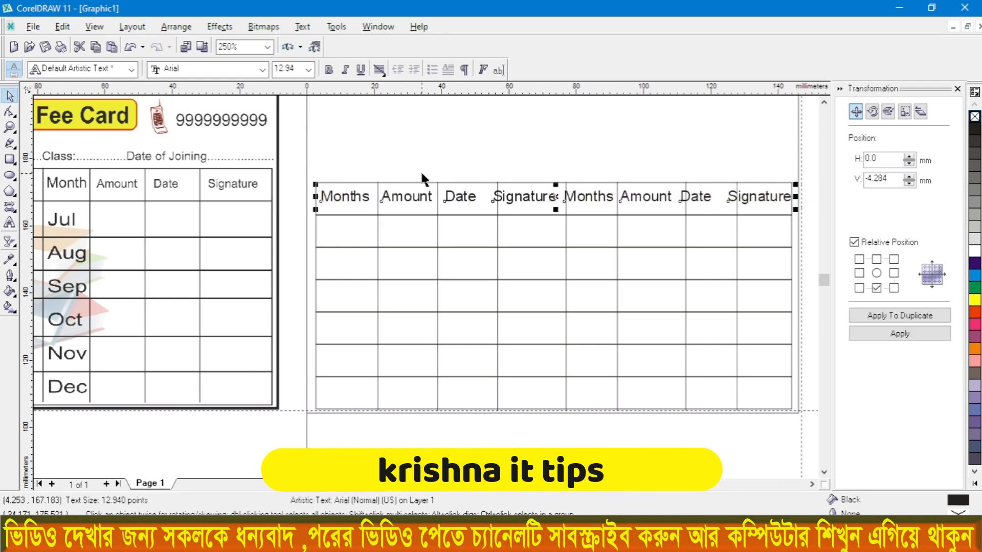
Step: Nudge the vertical dividers on either side of the second Date heading to about x 110 mm and 125.2 mm, clear of the heading text
{"action": "scroll", "coordinate": [668, 202], "scroll_direction": "up", "scroll_amount": 2}
{"action": "scroll", "coordinate": [667, 200], "scroll_direction": "up", "scroll_amount": 1}
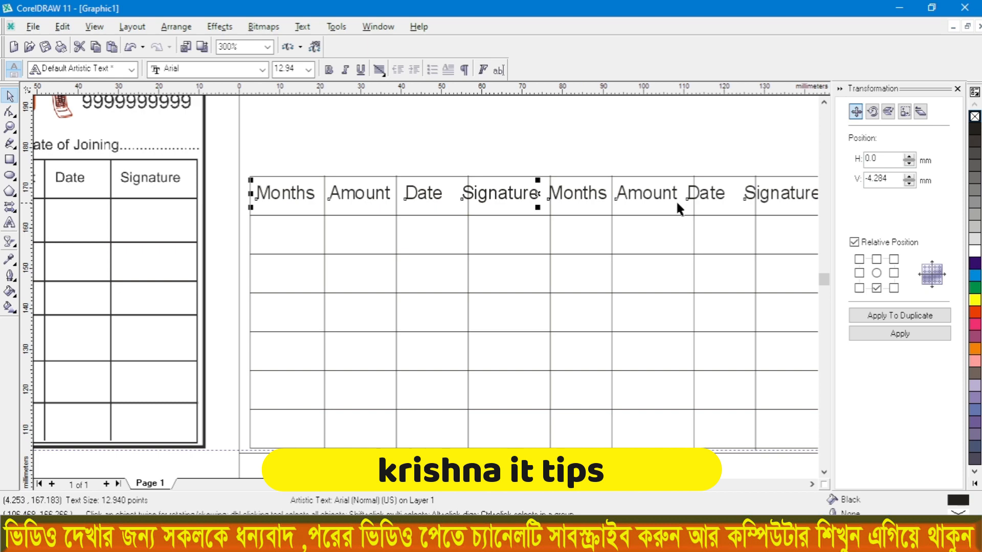
{"action": "left_click", "coordinate": [694, 245]}
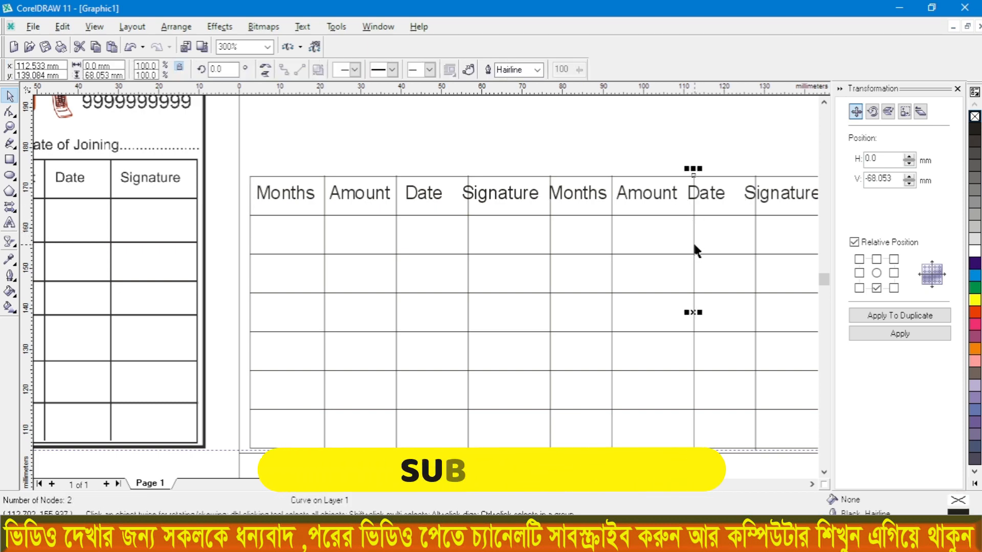
{"action": "key", "text": "Left"}
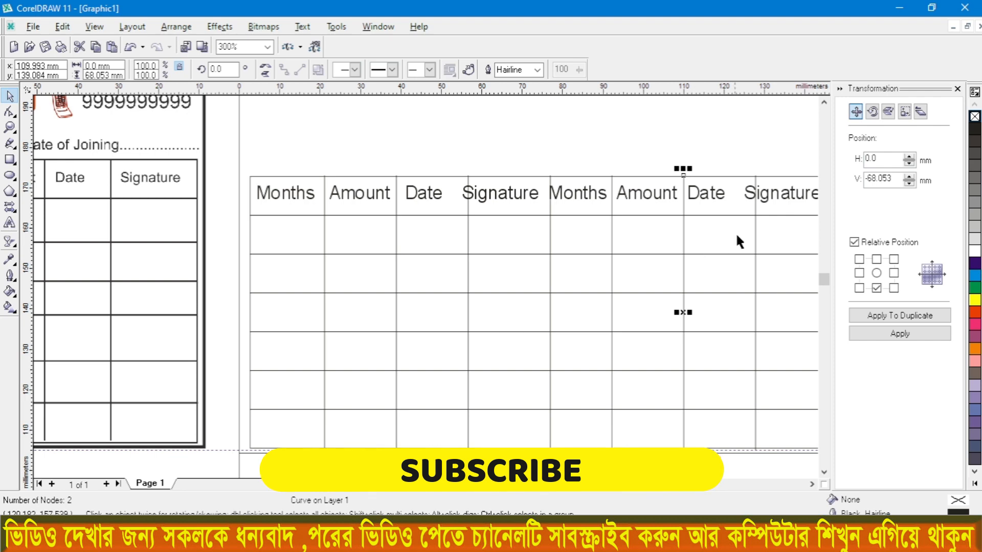
{"action": "left_click", "coordinate": [755, 243]}
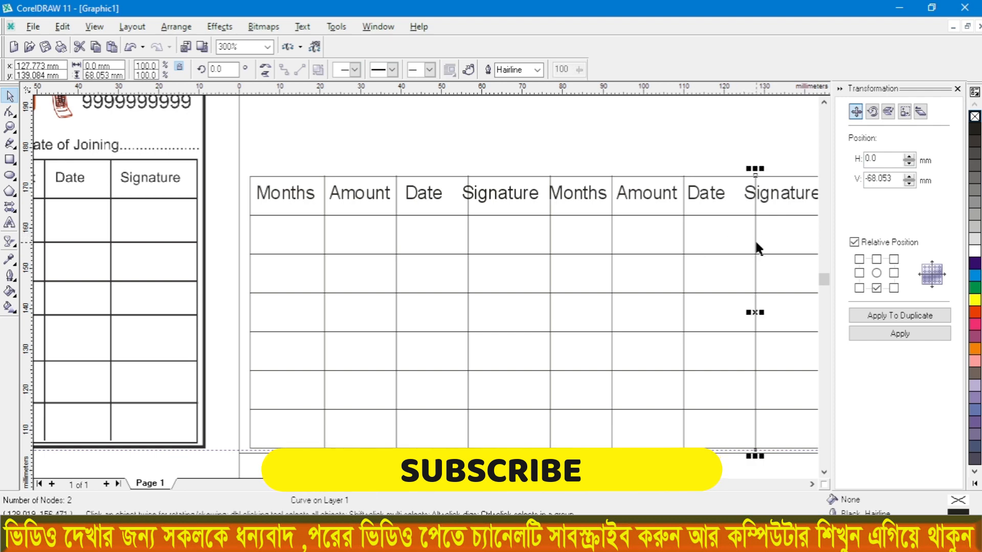
{"action": "key", "text": "Left"}
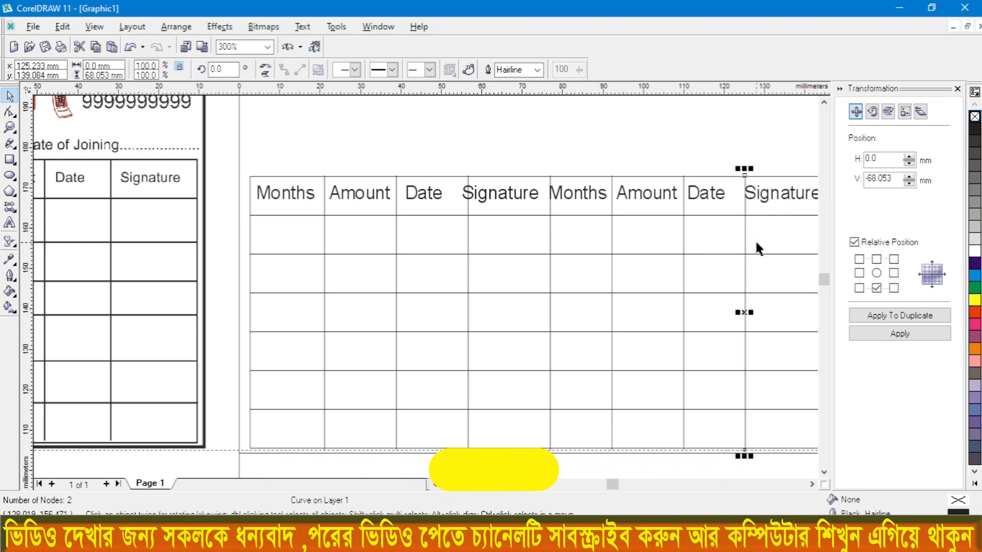
Step: Nudge the vertical dividers on either side of the first Signature heading to about x 74.4 mm and 54.1 mm
{"action": "left_click", "coordinate": [548, 207]}
{"action": "key", "text": "Left"}
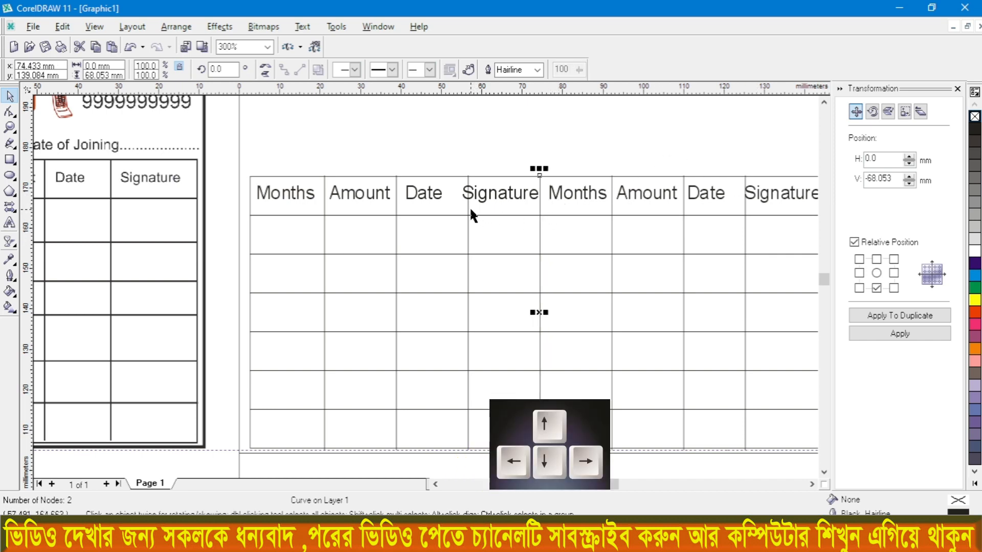
{"action": "key", "text": "Left"}
{"action": "key", "text": "Left"}
{"action": "key", "text": "Left"}
{"action": "key", "text": "Left"}
{"action": "key", "text": "Left"}
{"action": "key", "text": "Left"}
{"action": "key", "text": "Left"}
{"action": "key", "text": "Left"}
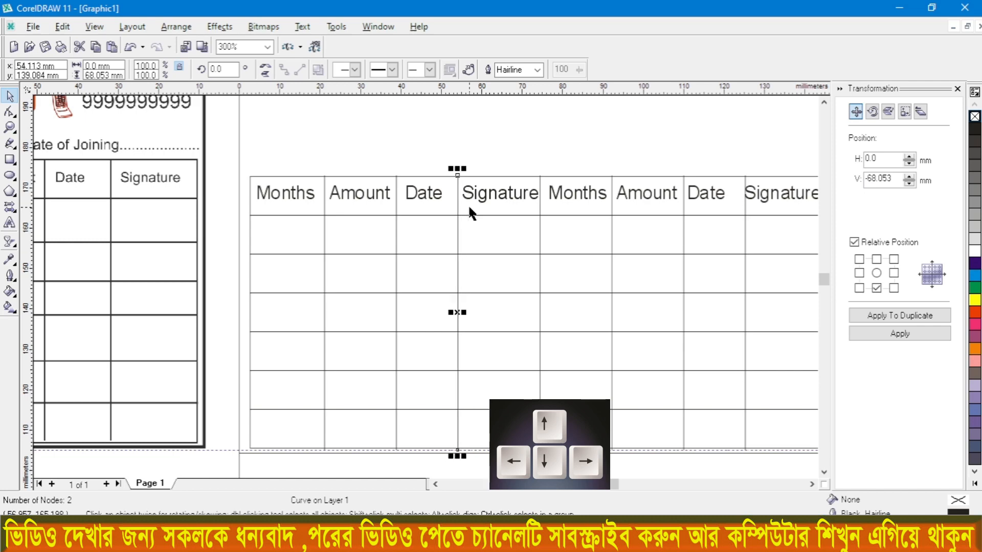
Step: Add the artistic text "Jan" in the cell below the first Months heading, following the reference card
{"action": "scroll", "coordinate": [456, 167], "scroll_direction": "down", "scroll_amount": 2}
{"action": "scroll", "coordinate": [239, 273], "scroll_direction": "up", "scroll_amount": 1}
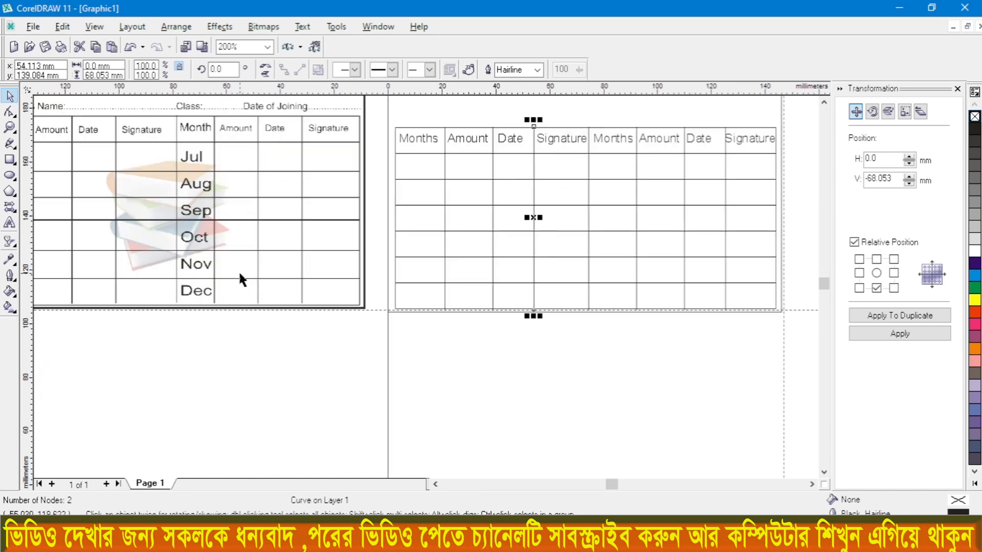
{"action": "scroll", "coordinate": [220, 235], "scroll_direction": "down", "scroll_amount": 1}
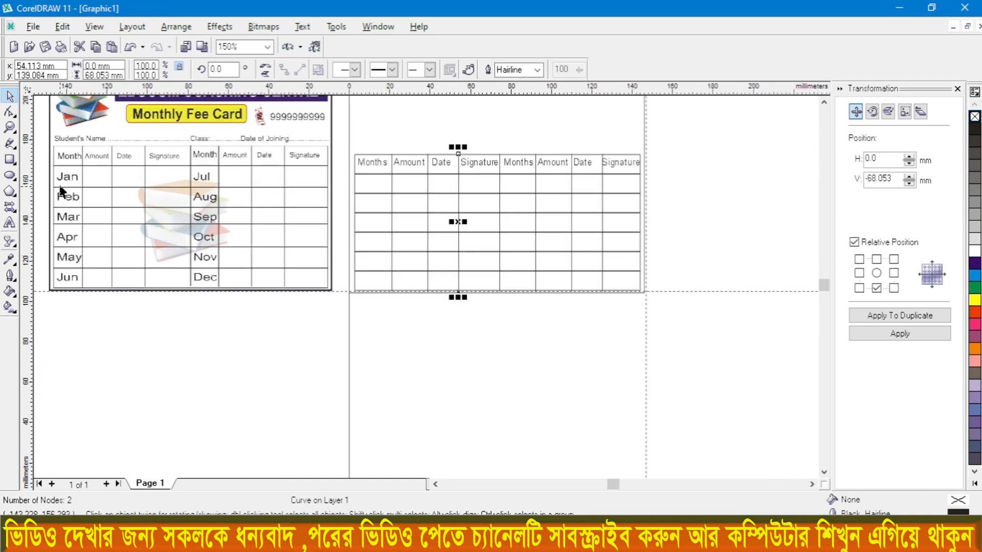
{"action": "scroll", "coordinate": [61, 190], "scroll_direction": "up", "scroll_amount": 1}
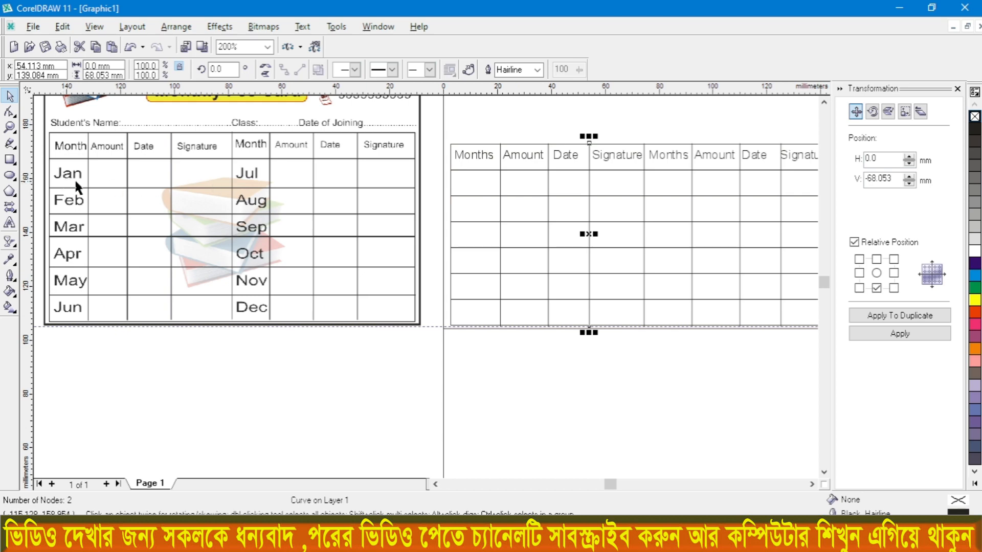
{"action": "left_click", "coordinate": [9, 223]}
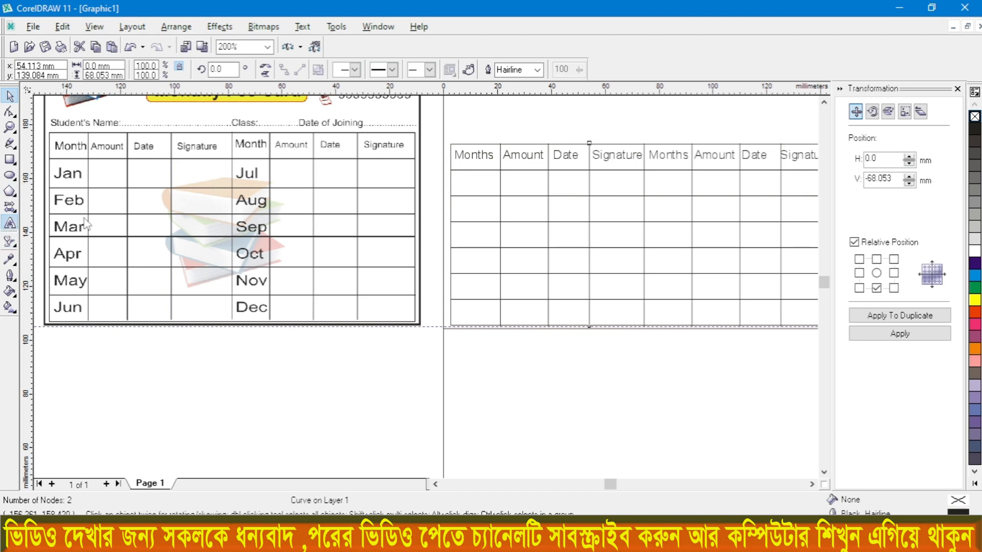
{"action": "scroll", "coordinate": [481, 191], "scroll_direction": "up", "scroll_amount": 2}
{"action": "left_click", "coordinate": [448, 188]}
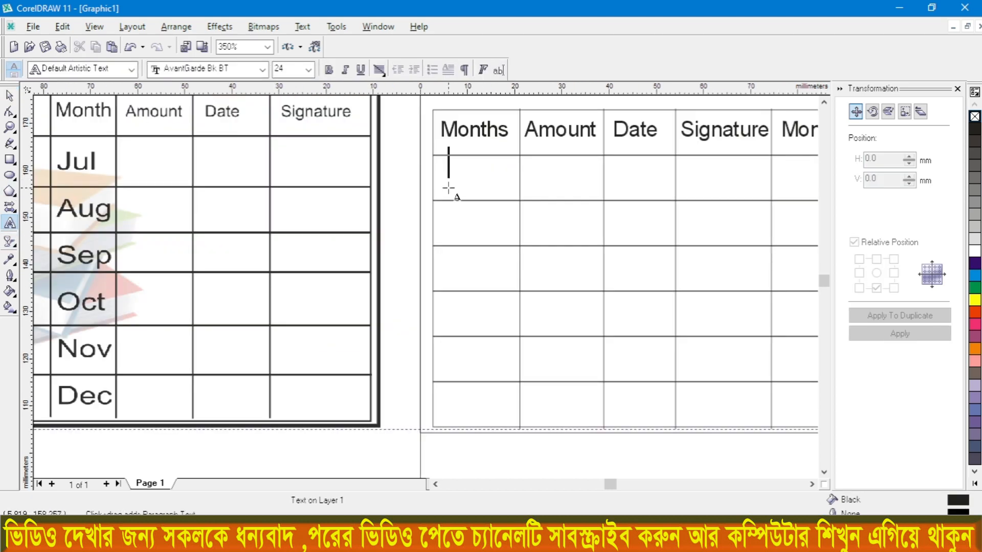
{"action": "type", "text": "Jan"}
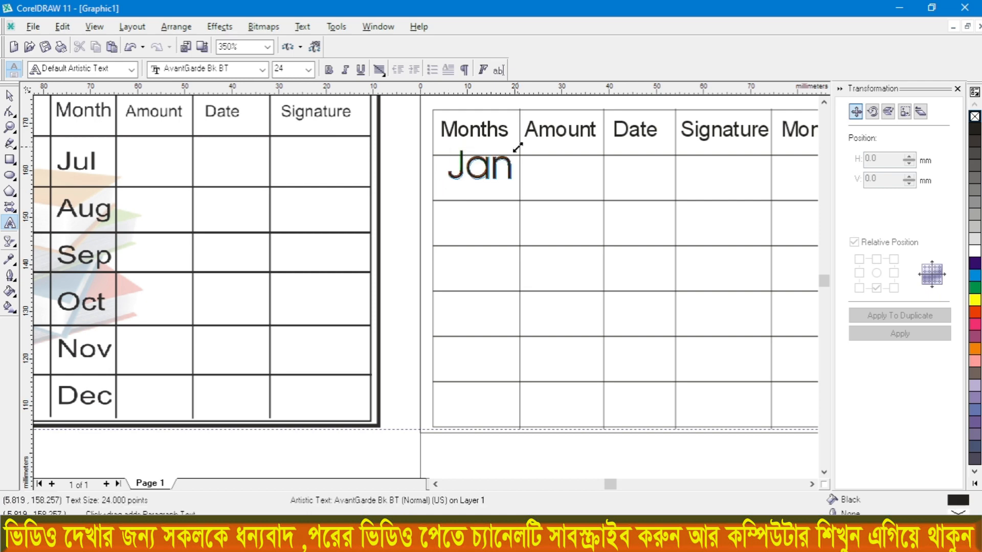
Step: Scale the Jan text down to about 15.99 pt to fit its cell and set its font to Arial
{"action": "left_click_drag", "start_coordinate": [515, 151], "coordinate": [510, 155]}
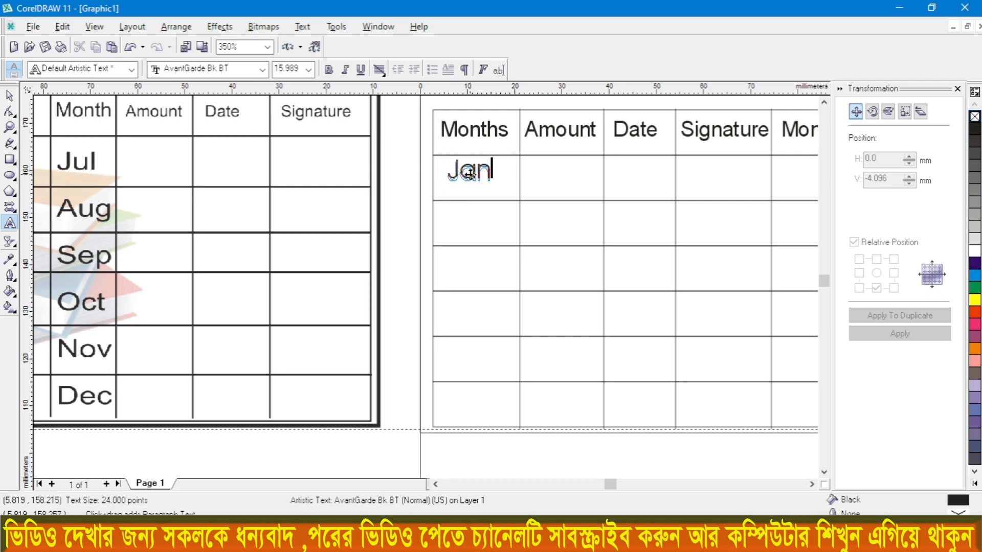
{"action": "left_click_drag", "start_coordinate": [448, 172], "coordinate": [501, 171]}
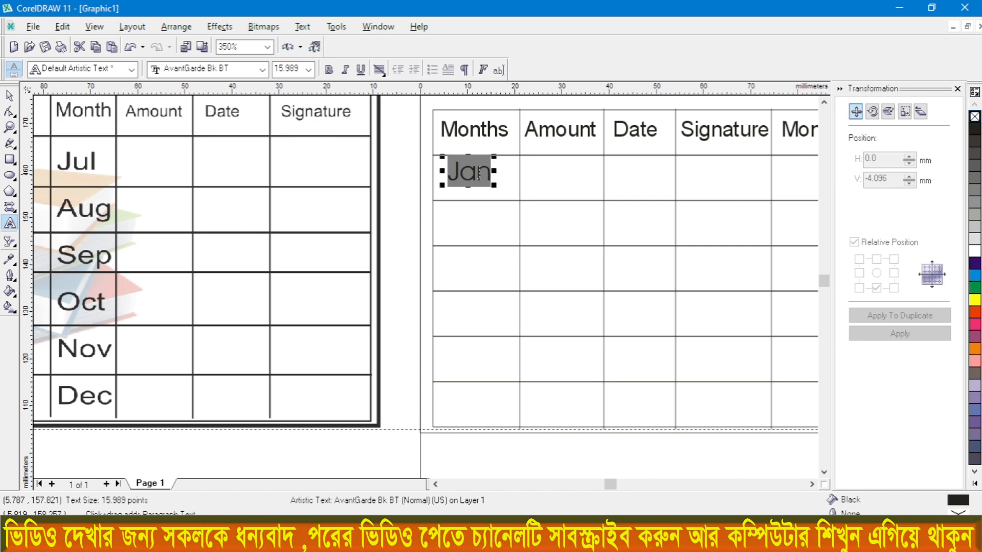
{"action": "left_click", "coordinate": [236, 70]}
{"action": "left_click", "coordinate": [195, 81]}
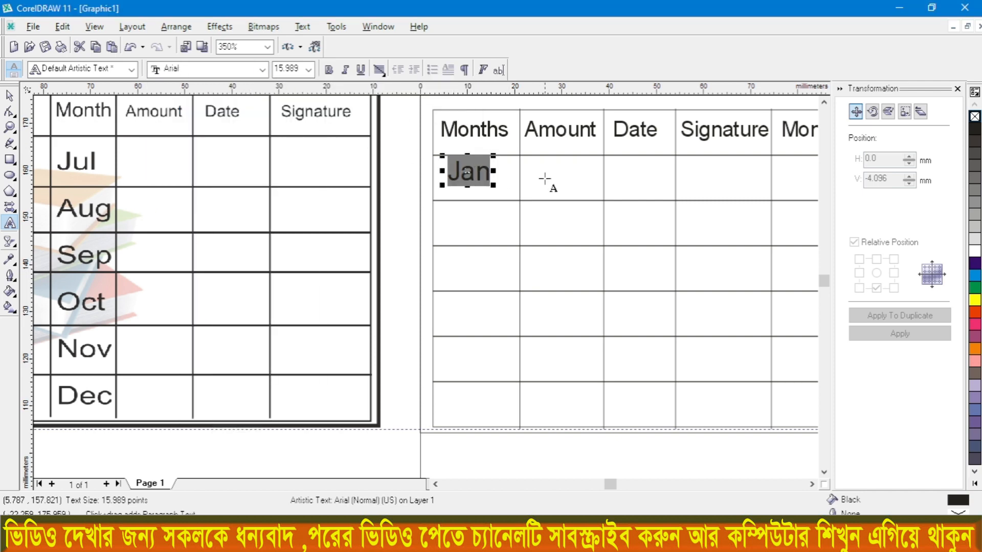
Step: Duplicate the Jan text down the first Months column to fill the five cells below it
{"action": "scroll", "coordinate": [554, 176], "scroll_direction": "down", "scroll_amount": 2}
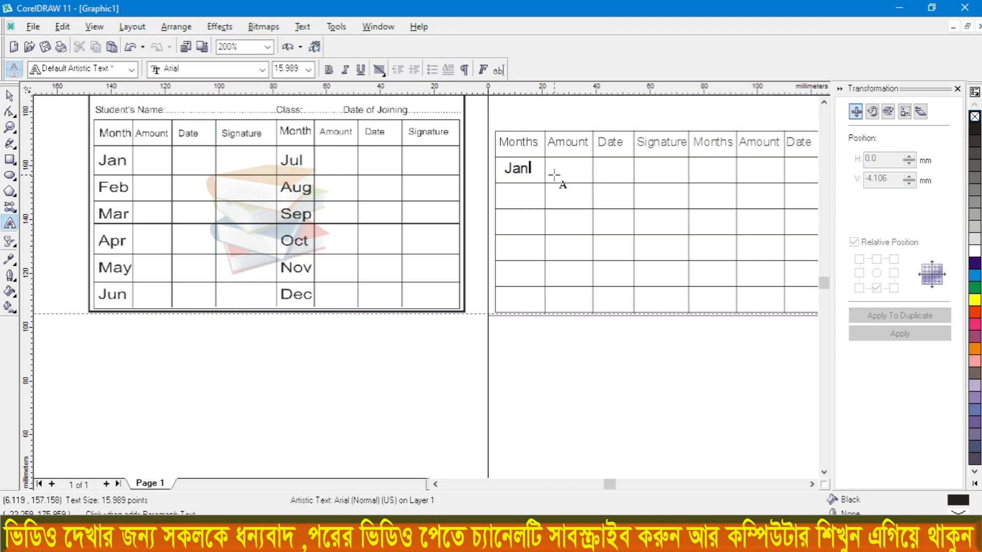
{"action": "key", "text": "ctrl+space"}
{"action": "key", "text": "ctrl+d"}
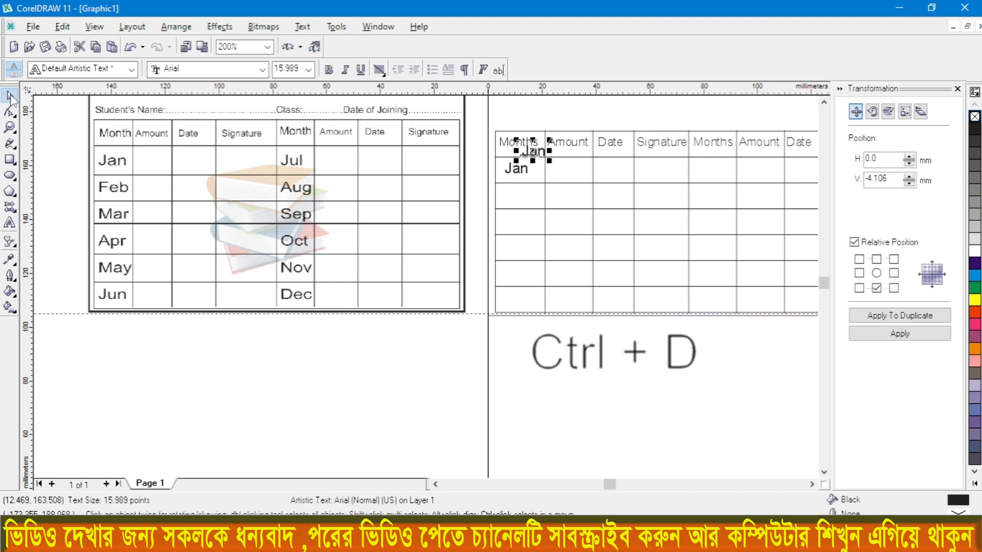
{"action": "left_click_drag", "start_coordinate": [532, 152], "coordinate": [516, 195]}
{"action": "key", "text": "ctrl+d"}
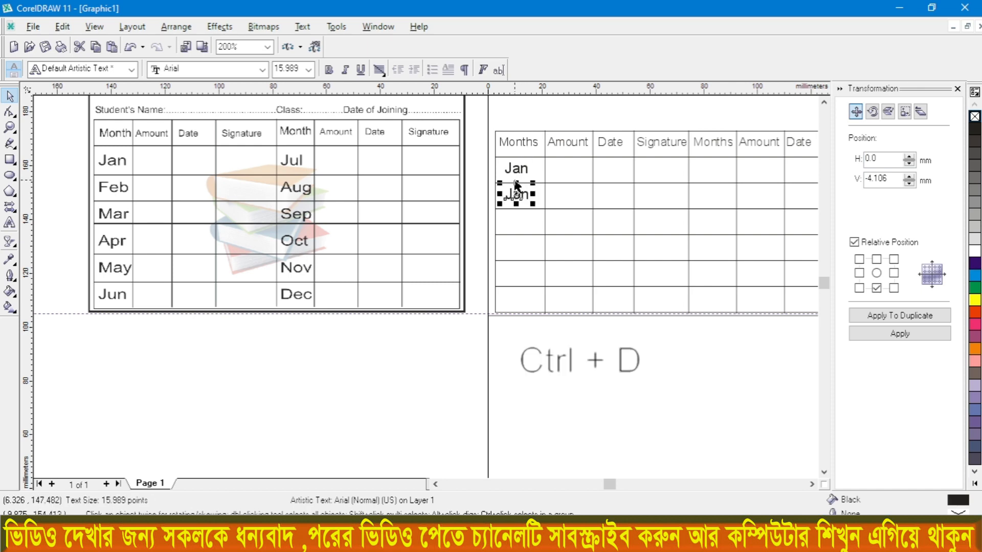
{"action": "key", "text": "ctrl+d"}
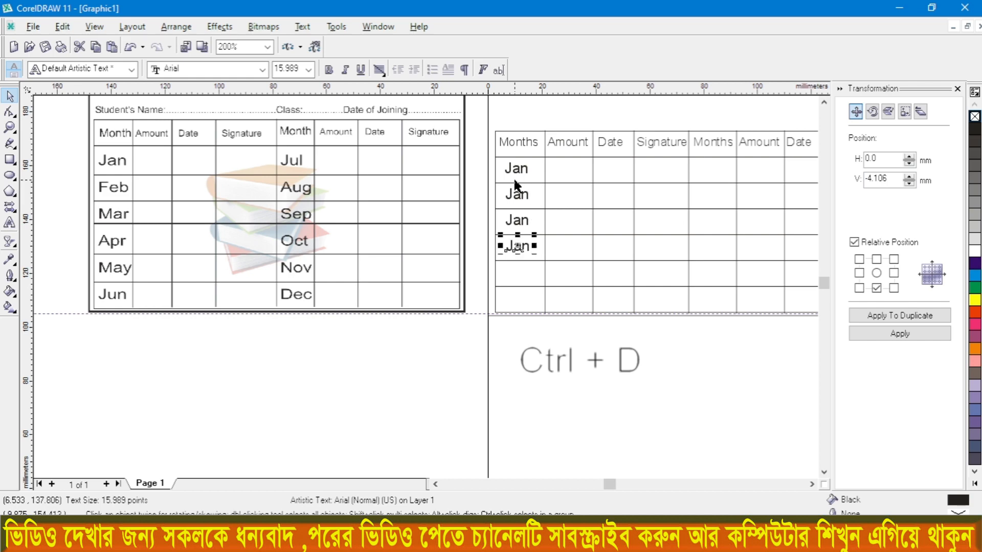
{"action": "key", "text": "ctrl+d"}
{"action": "key", "text": "ctrl+d"}
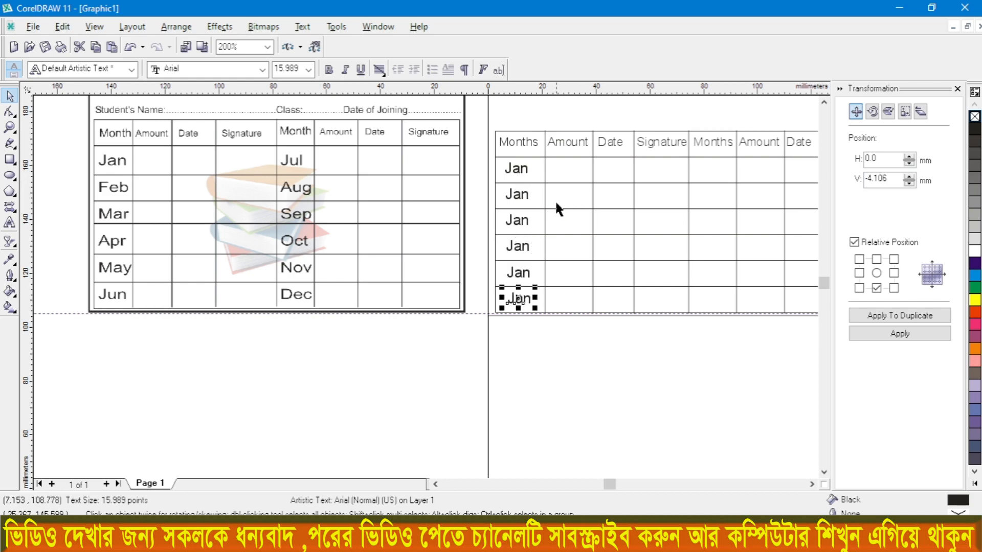
Step: Duplicate the topmost Jan text and place the copy in the cell below the second Months heading
{"action": "left_click", "coordinate": [523, 174]}
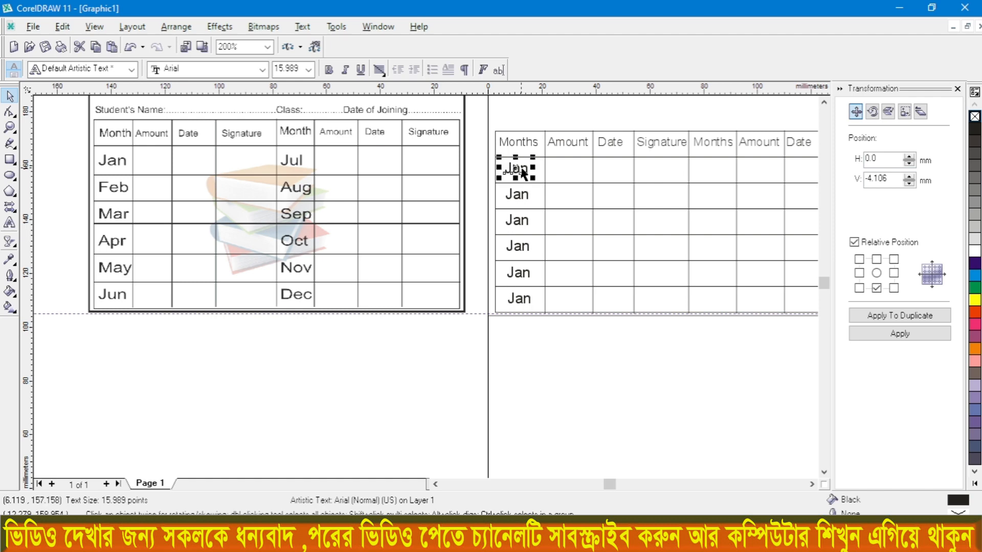
{"action": "key", "text": "ctrl+d"}
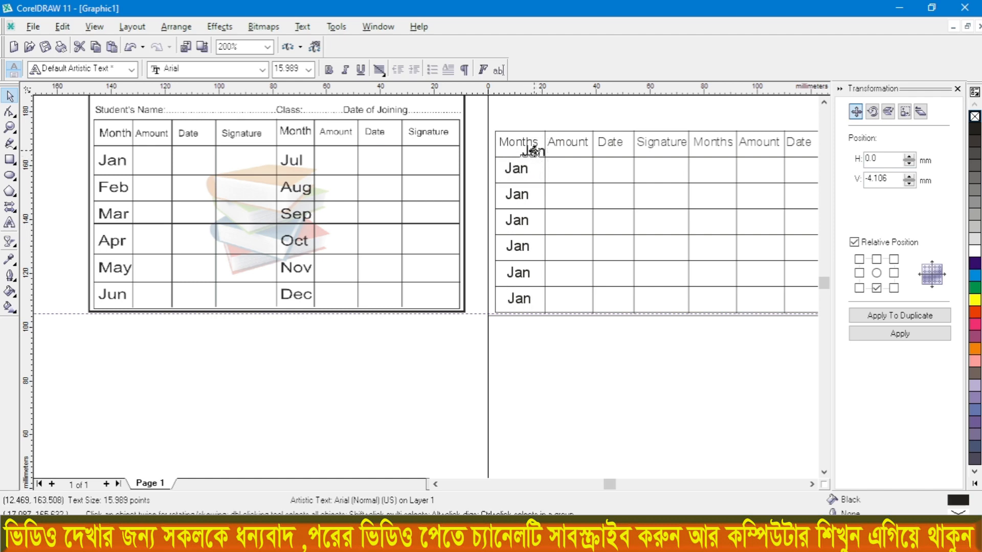
{"action": "mouse_move", "coordinate": [532, 152]}
{"action": "left_mouse_down"}
{"action": "mouse_move", "coordinate": [674, 174]}
{"action": "mouse_move", "coordinate": [709, 168]}
{"action": "left_mouse_up"}
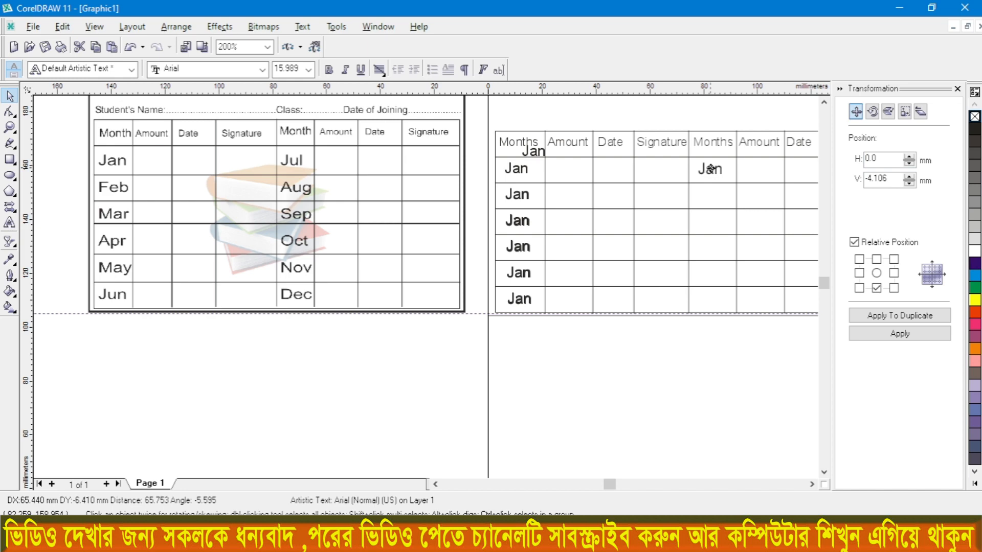
{"action": "left_click_drag", "start_coordinate": [710, 168], "coordinate": [709, 168]}
{"action": "left_click", "coordinate": [709, 167]}
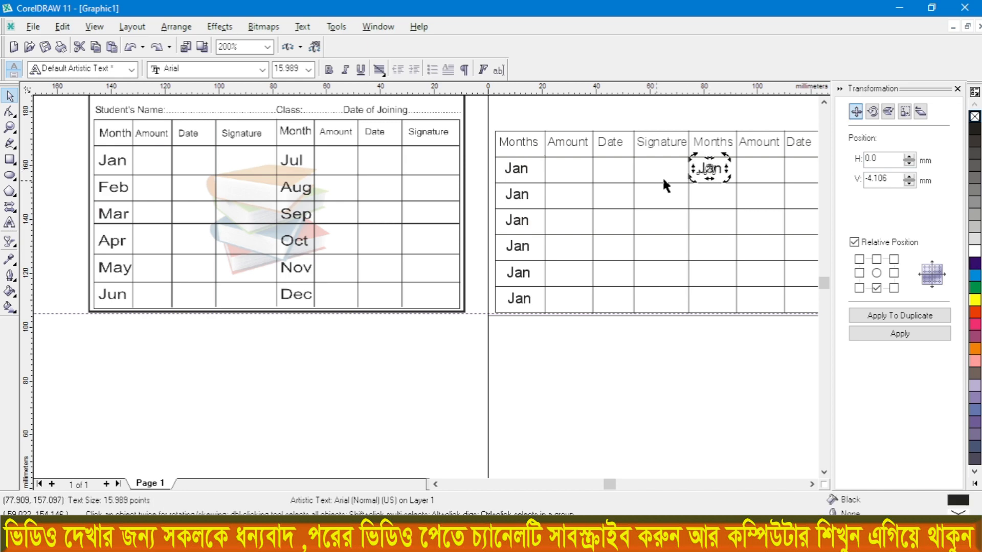
Step: Copy the second column's Jan text into the cell below it and repeat the duplication down the remaining four cells
{"action": "left_click", "coordinate": [723, 174]}
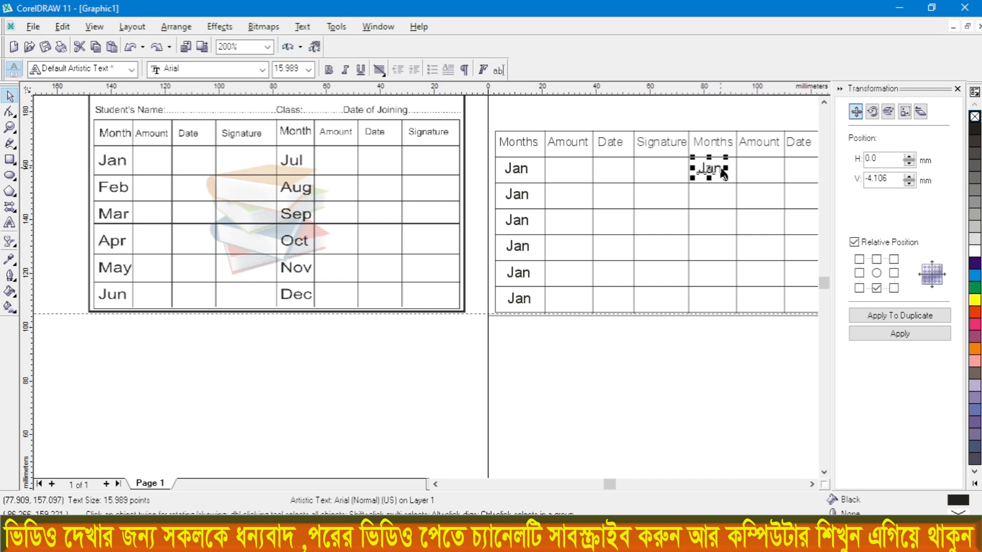
{"action": "key", "text": "ctrl+r"}
{"action": "scroll", "coordinate": [723, 174], "scroll_direction": "up", "scroll_amount": 1}
{"action": "scroll", "coordinate": [564, 177], "scroll_direction": "down", "scroll_amount": 2}
{"action": "scroll", "coordinate": [686, 177], "scroll_direction": "up", "scroll_amount": 1}
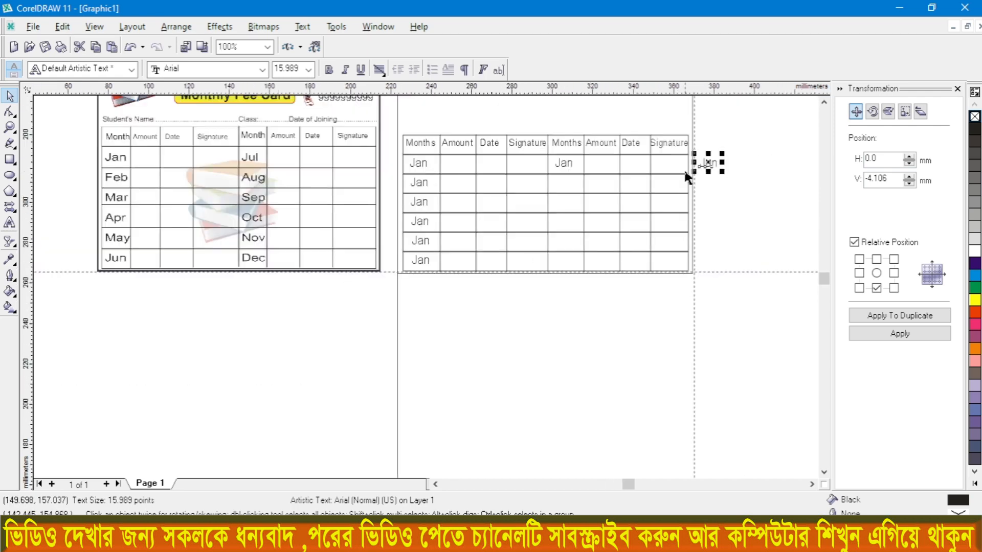
{"action": "scroll", "coordinate": [685, 173], "scroll_direction": "up", "scroll_amount": 2}
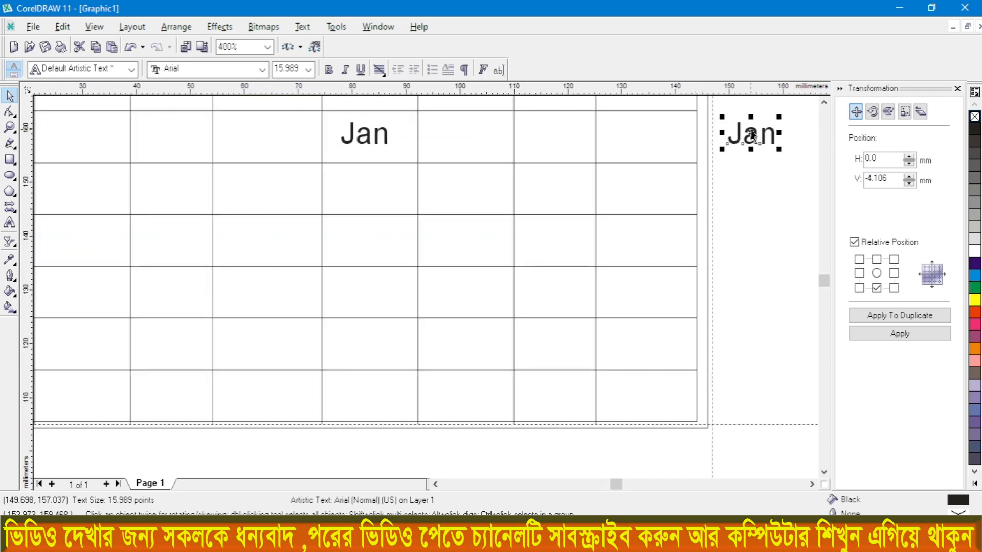
{"action": "left_click_drag", "start_coordinate": [752, 136], "coordinate": [366, 193]}
{"action": "key", "text": "ctrl+r"}
{"action": "key", "text": "ctrl+r"}
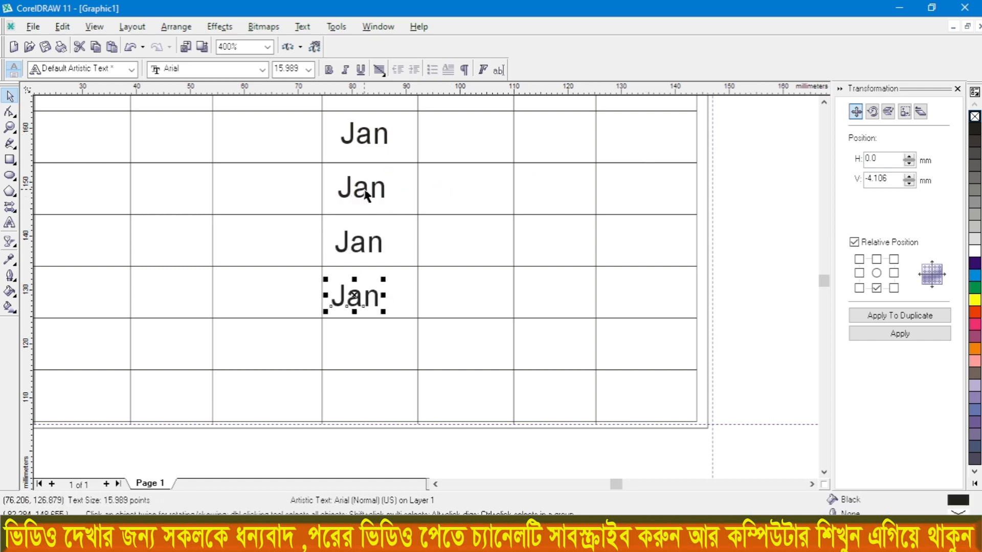
{"action": "key", "text": "ctrl+r"}
{"action": "key", "text": "ctrl+r"}
{"action": "scroll", "coordinate": [469, 316], "scroll_direction": "down", "scroll_amount": 1}
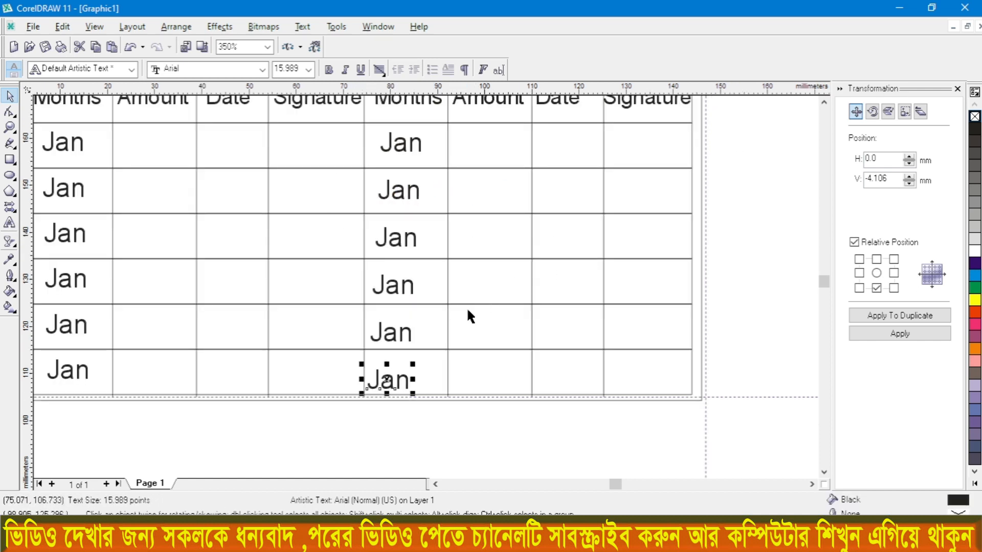
Step: Replace the second and third Jan texts in the first Months column with Feb and Mar
{"action": "left_click_drag", "start_coordinate": [448, 432], "coordinate": [358, 216]}
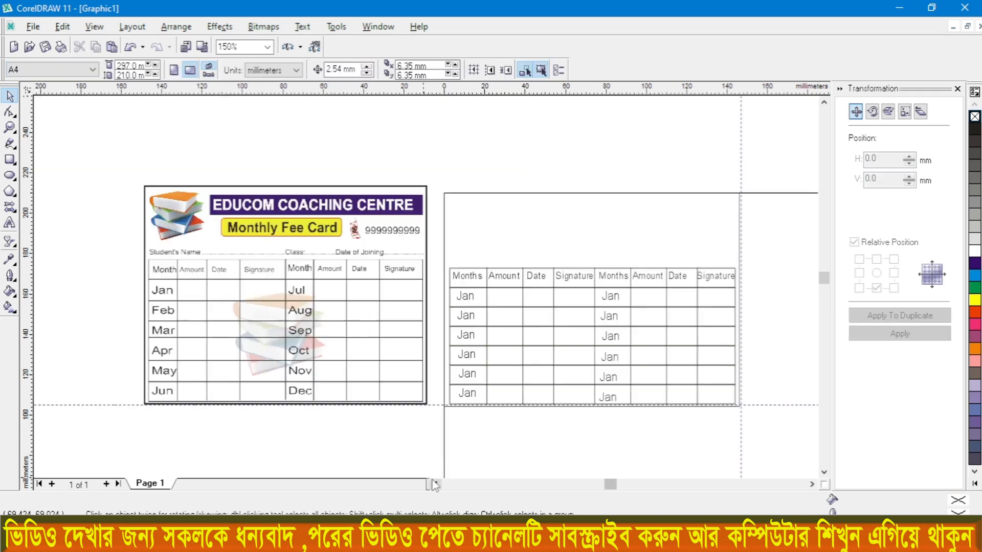
{"action": "scroll", "coordinate": [444, 355], "scroll_direction": "up", "scroll_amount": 1}
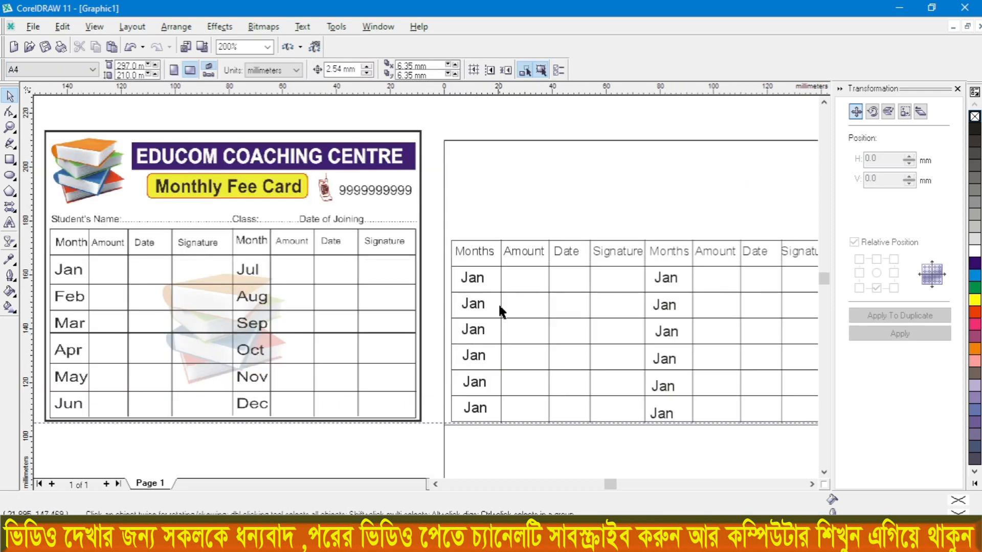
{"action": "double_click", "coordinate": [484, 302]}
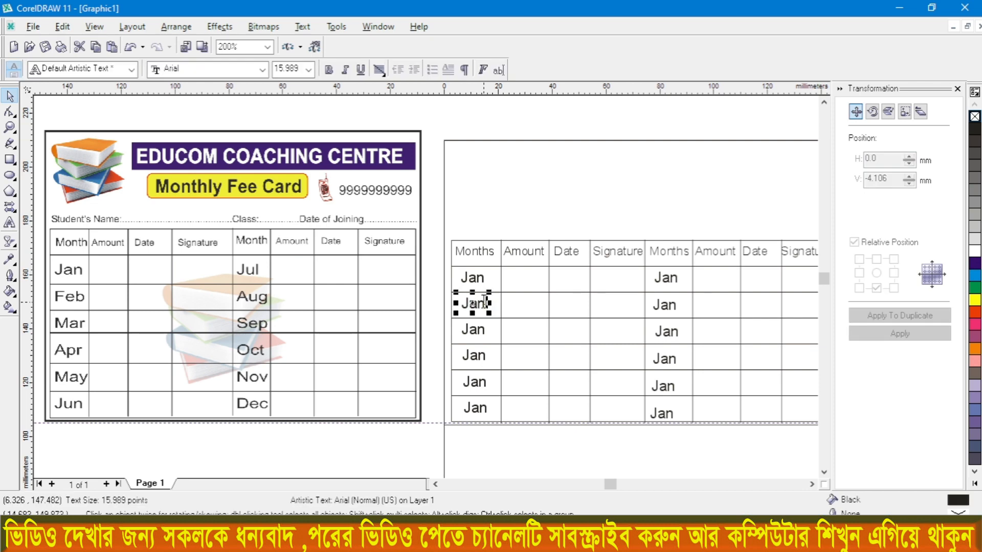
{"action": "key", "text": "BackSpace"}
{"action": "key", "text": "BackSpace"}
{"action": "key", "text": "BackSpace"}
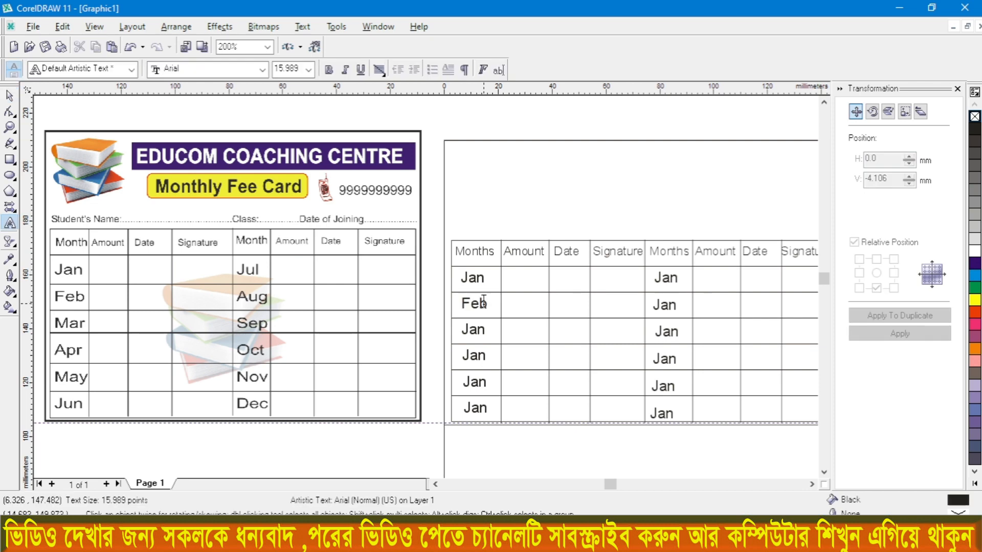
{"action": "double_click", "coordinate": [485, 330]}
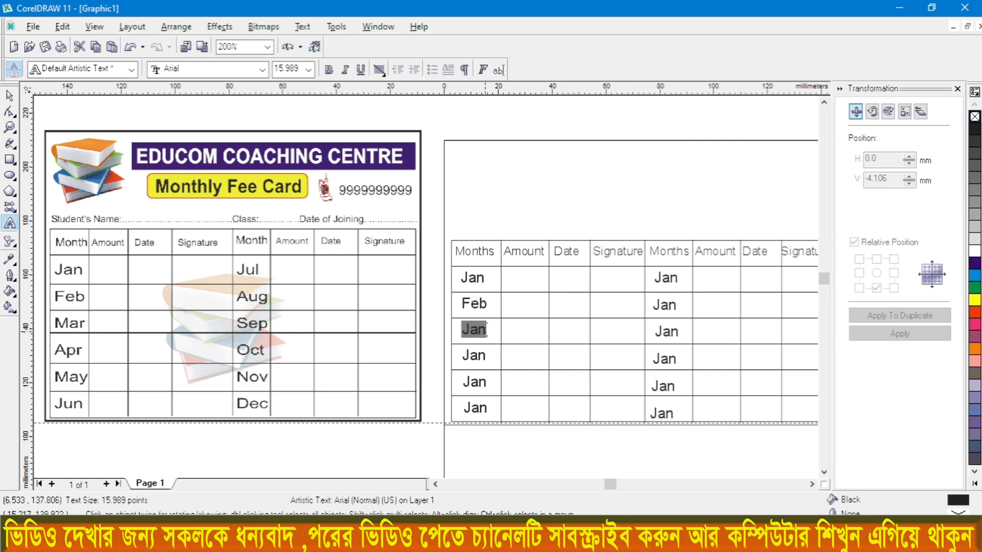
{"action": "left_click", "coordinate": [485, 329]}
{"action": "key", "text": "BackSpace"}
{"action": "key", "text": "BackSpace"}
{"action": "key", "text": "BackSpace"}
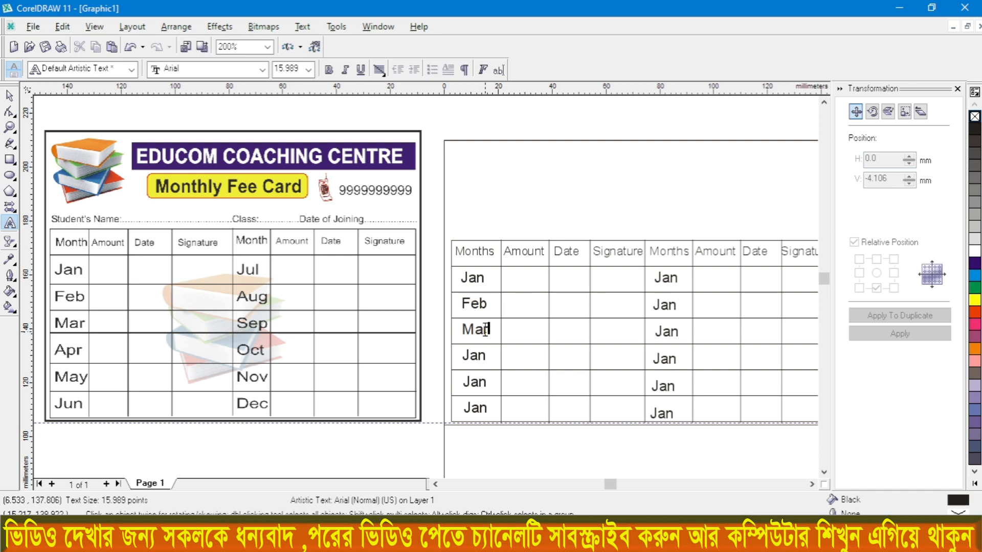
Step: Change the last three Jan texts in the first Months column to Apr, May and Jun
{"action": "left_click", "coordinate": [484, 357]}
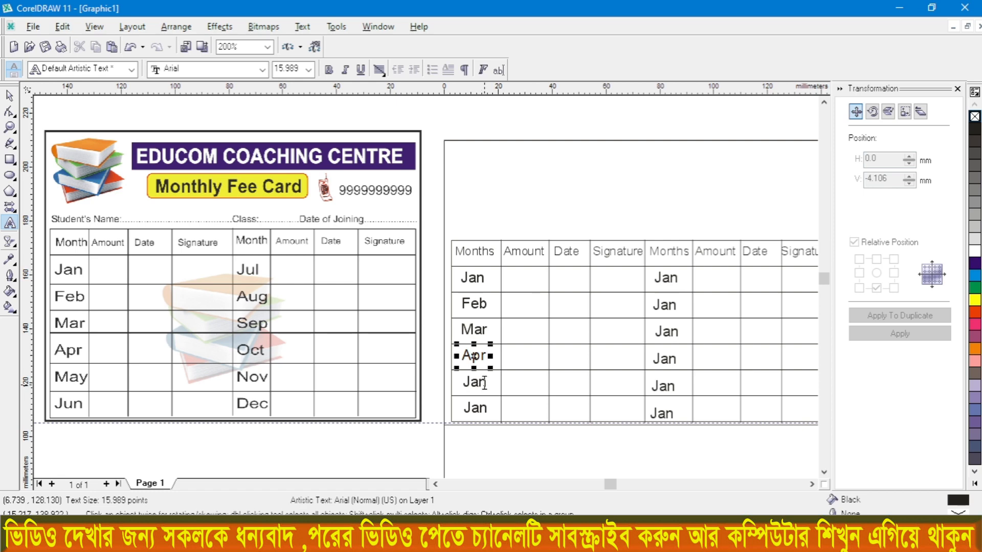
{"action": "left_click", "coordinate": [483, 382]}
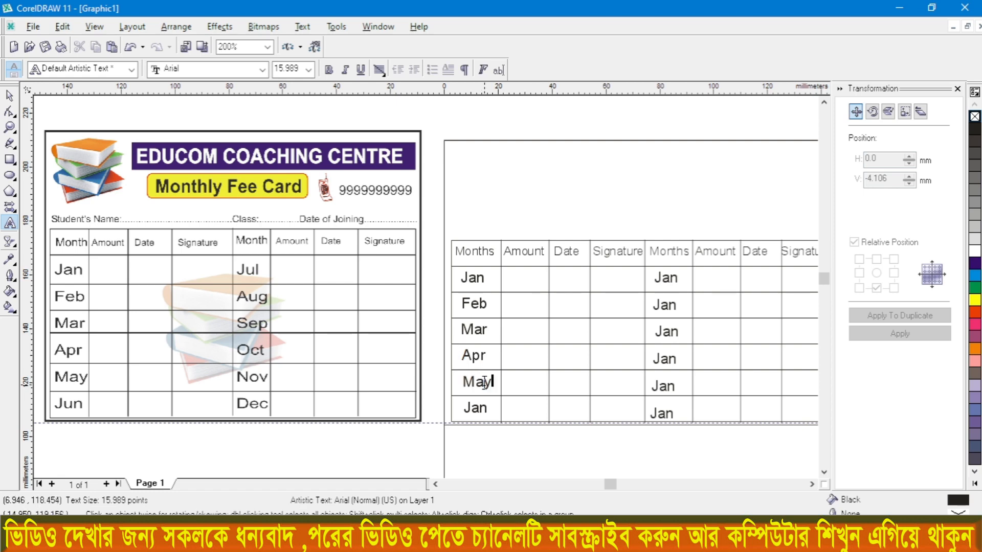
{"action": "left_click", "coordinate": [482, 409]}
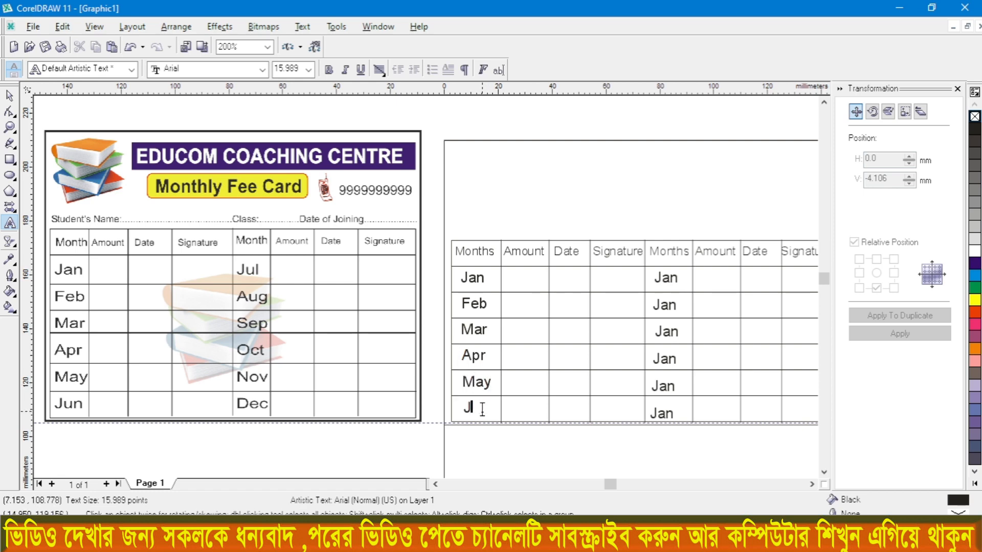
Step: Change the upper three Jan texts in the second Months column to Jul, Aug and Sep
{"action": "left_click", "coordinate": [672, 278]}
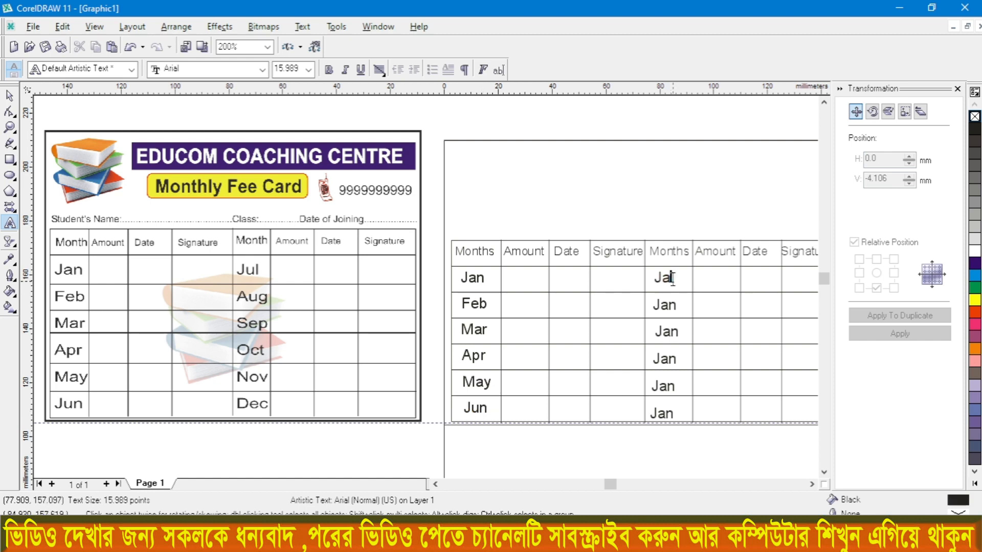
{"action": "type", "text": "Jul"}
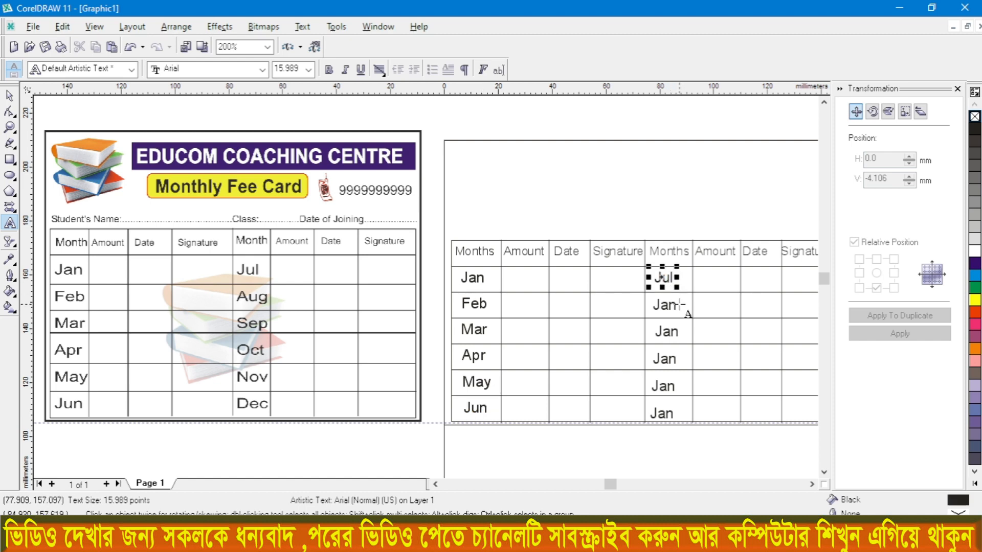
{"action": "double_click", "coordinate": [665, 304]}
{"action": "type", "text": "J"}
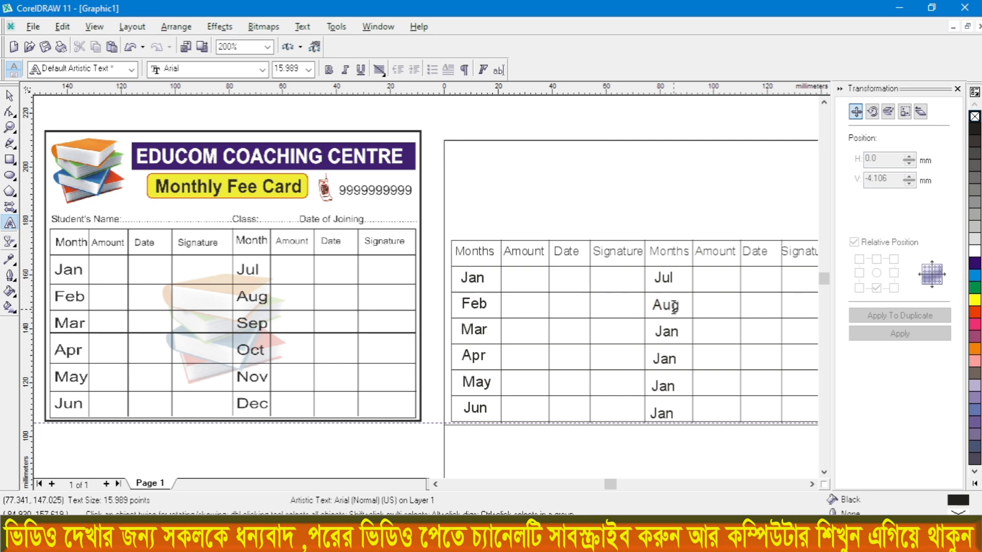
{"action": "left_click", "coordinate": [676, 328]}
{"action": "key", "text": "BackSpace"}
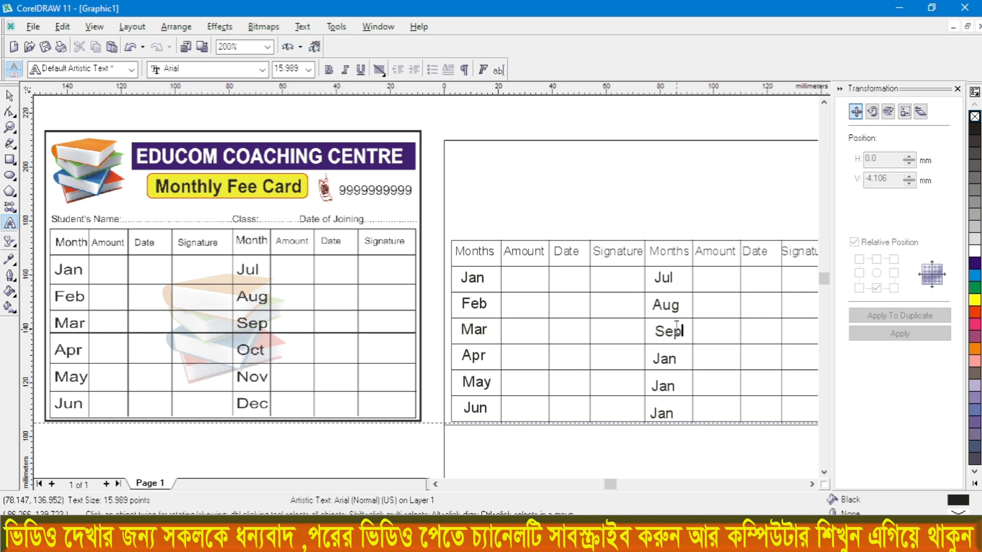
Step: Change the remaining three Jan texts in the second Months column to Oct, Nov and Dec
{"action": "left_click", "coordinate": [673, 358]}
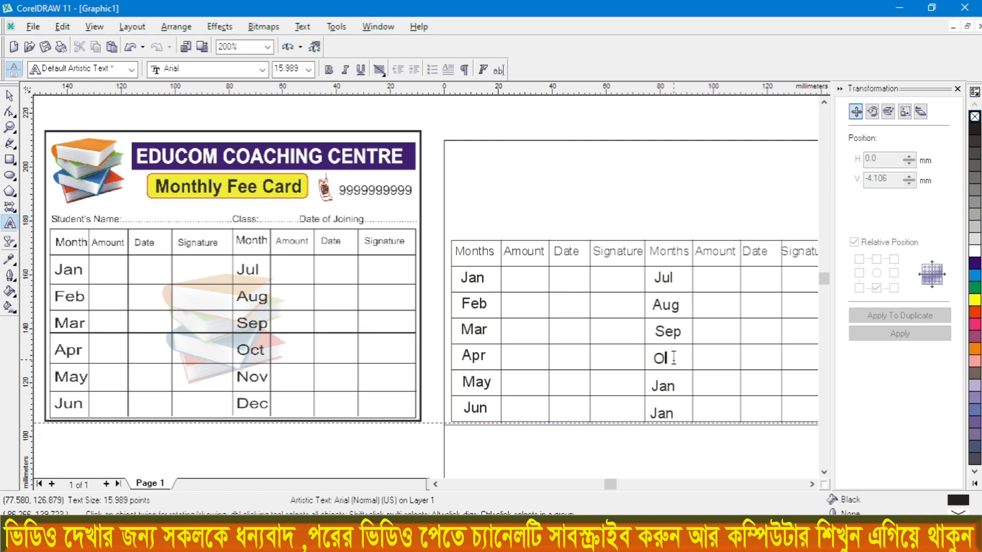
{"action": "left_click", "coordinate": [673, 384]}
{"action": "key", "text": "BackSpace"}
{"action": "key", "text": "BackSpace"}
{"action": "key", "text": "BackSpace"}
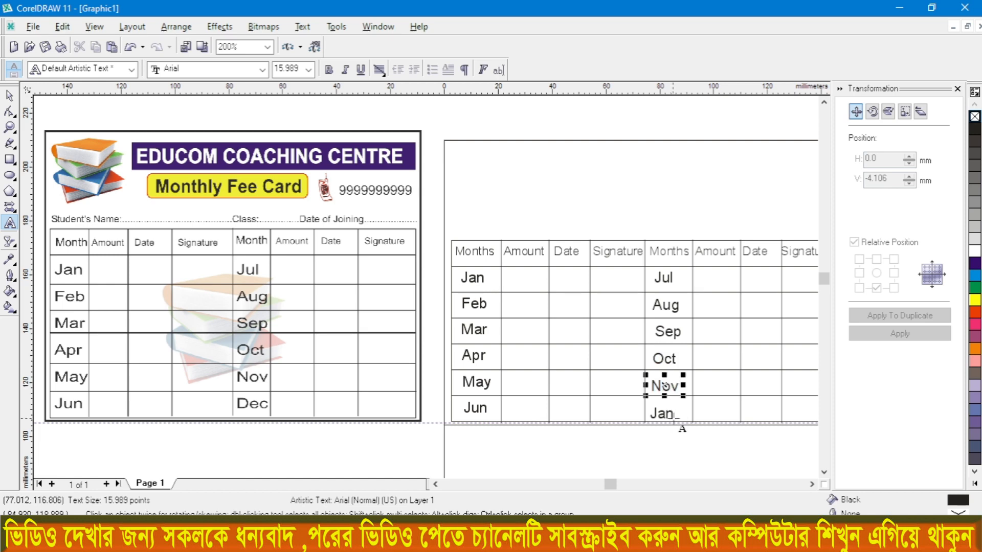
{"action": "left_click", "coordinate": [669, 412]}
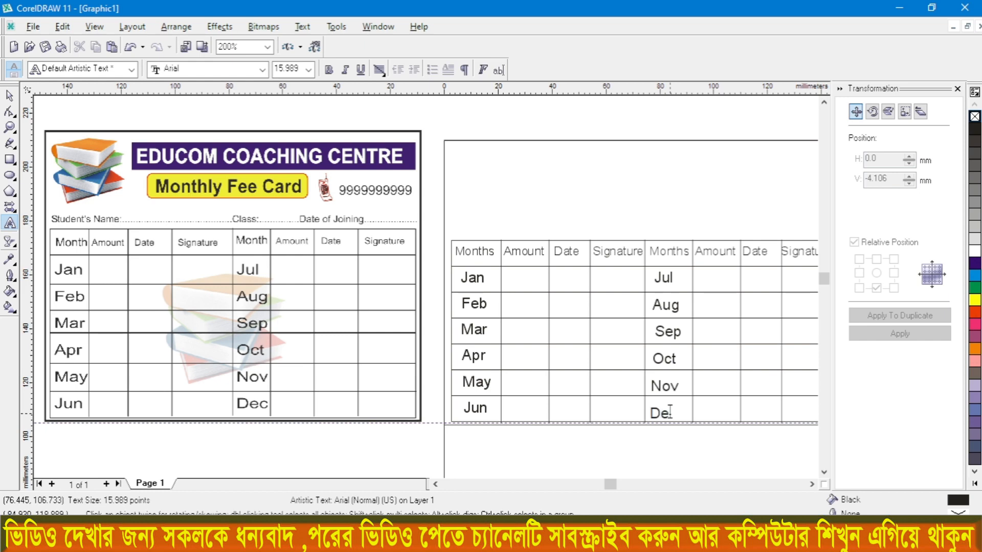
Step: Draw a banner rectangle about 117 × 13 mm near the new card's upper edge and fill it with Blue
{"action": "scroll", "coordinate": [634, 327], "scroll_direction": "down", "scroll_amount": 1}
{"action": "scroll", "coordinate": [652, 337], "scroll_direction": "up", "scroll_amount": 1}
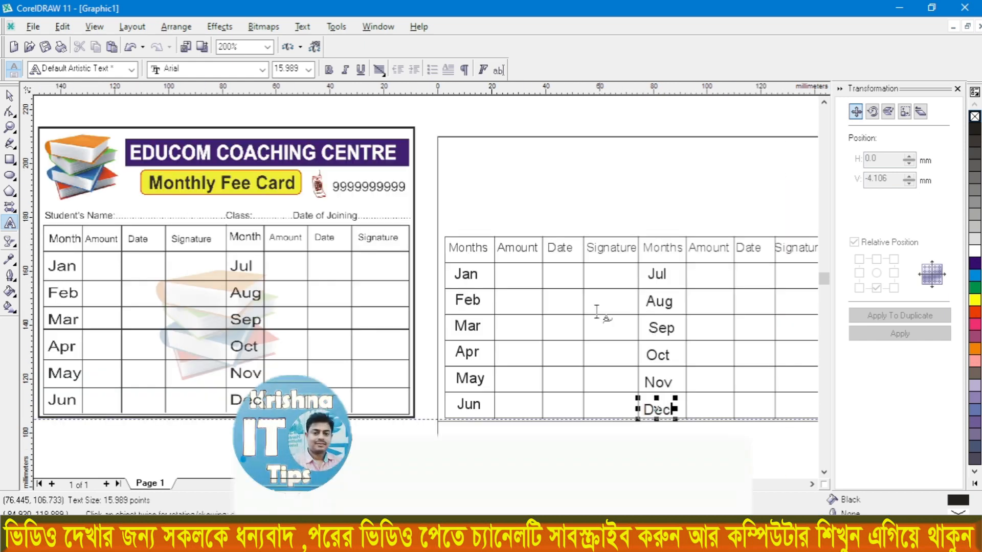
{"action": "scroll", "coordinate": [543, 327], "scroll_direction": "down", "scroll_amount": 1}
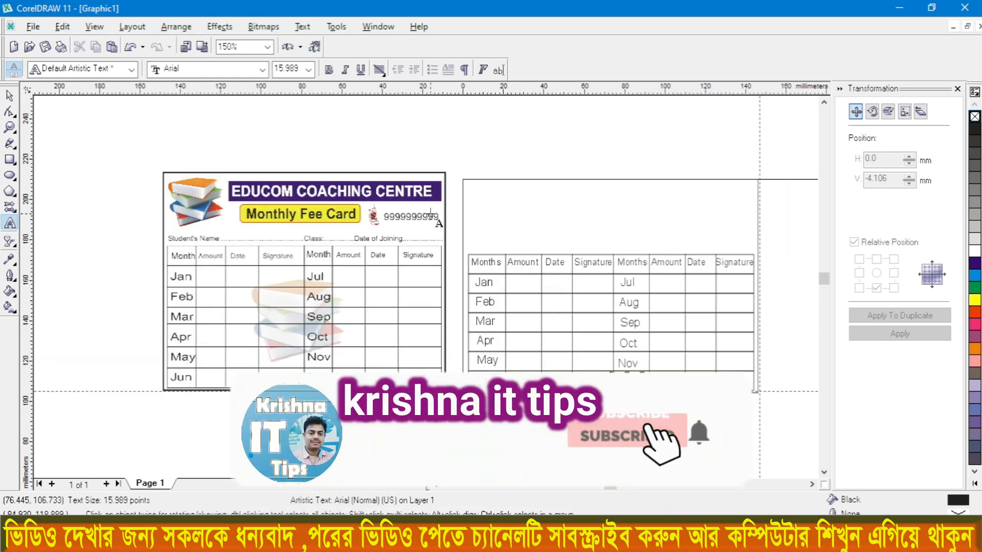
{"action": "left_click", "coordinate": [10, 159]}
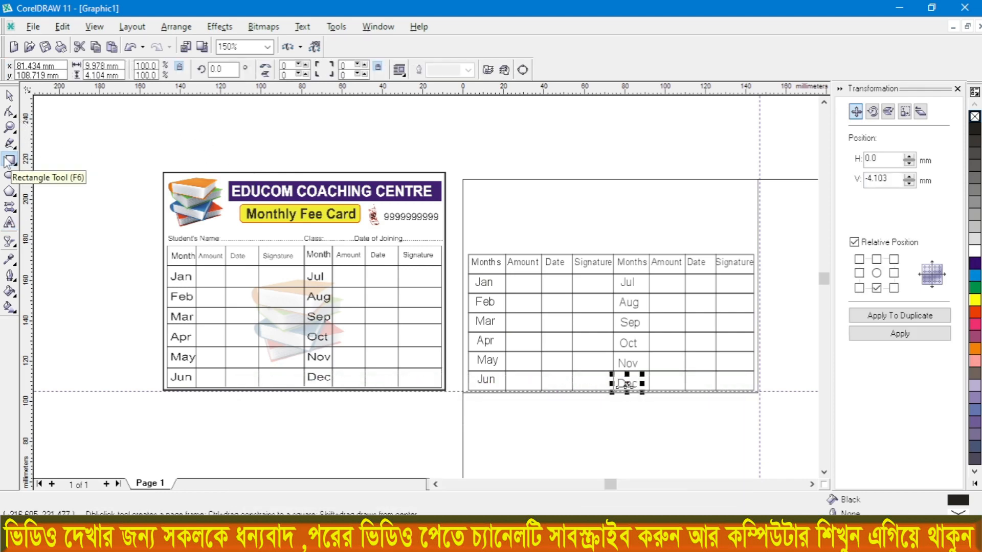
{"action": "scroll", "coordinate": [597, 153], "scroll_direction": "down", "scroll_amount": 1}
{"action": "scroll", "coordinate": [596, 170], "scroll_direction": "up", "scroll_amount": 1}
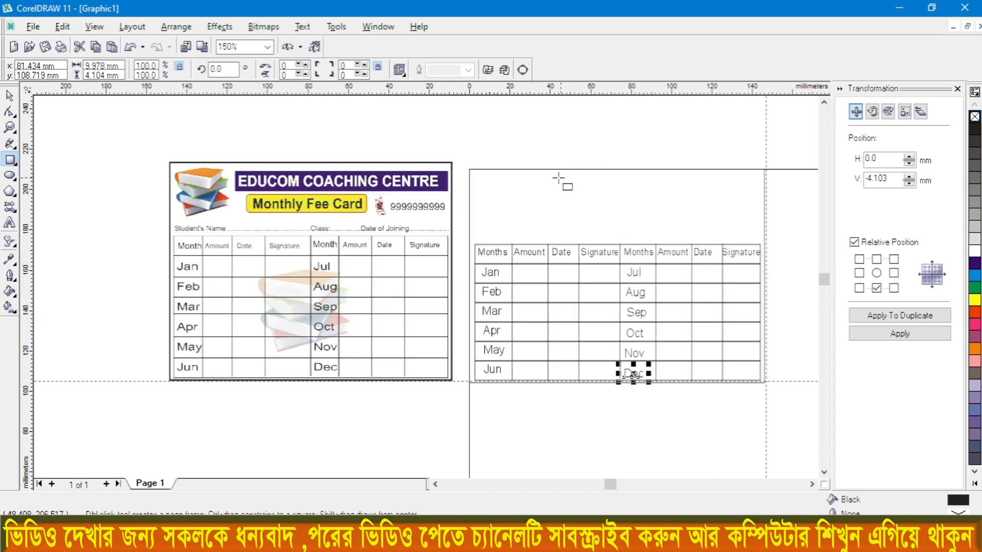
{"action": "left_click_drag", "start_coordinate": [510, 175], "coordinate": [755, 202]}
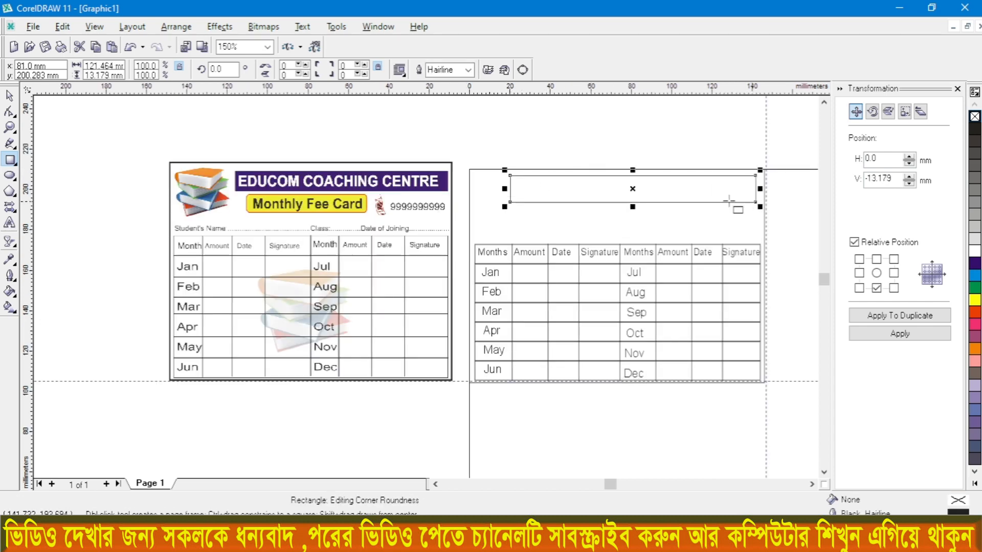
{"action": "left_click_drag", "start_coordinate": [510, 188], "coordinate": [514, 192]}
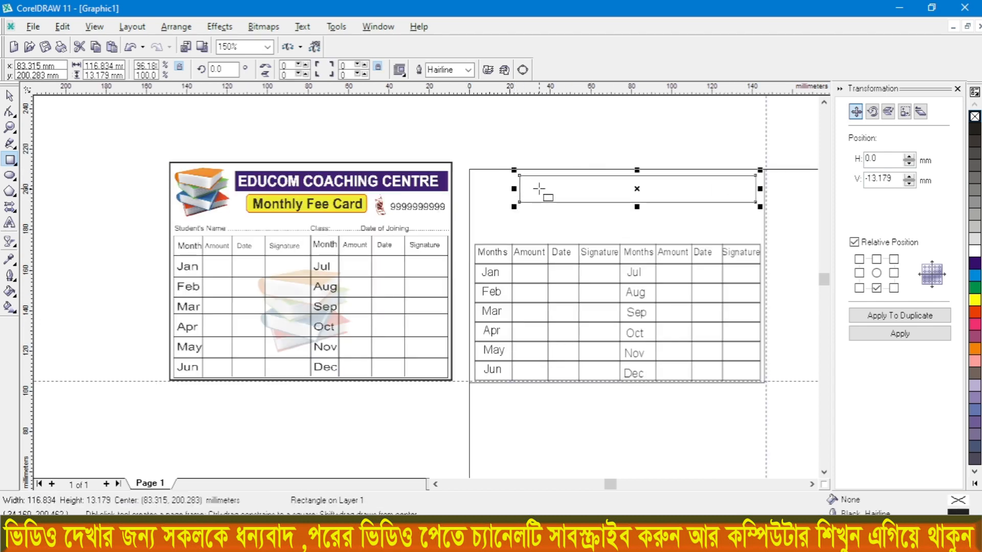
{"action": "left_click", "coordinate": [974, 269]}
Step: Add the artistic text EDUCOM COACHING CENTRE over the blue banner
{"action": "scroll", "coordinate": [660, 179], "scroll_direction": "up", "scroll_amount": 1}
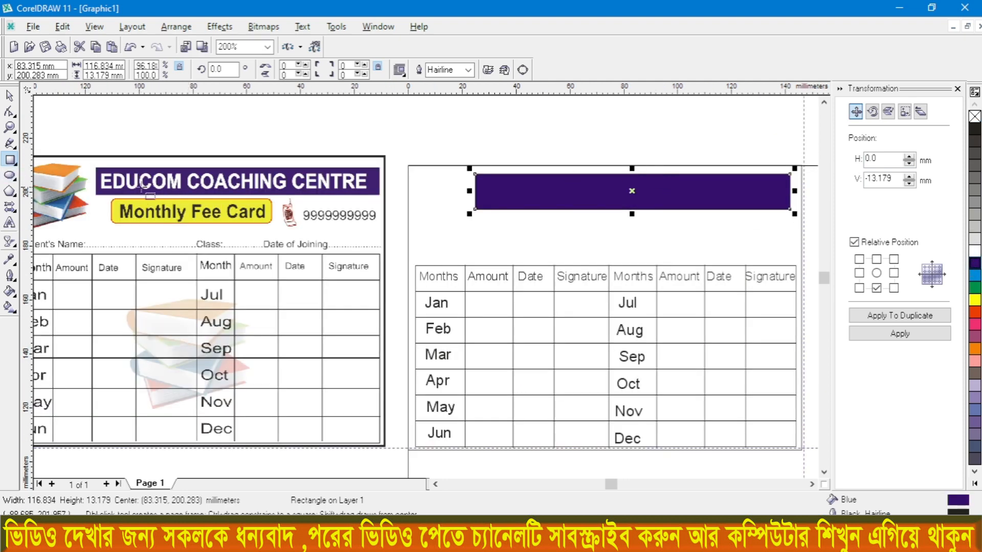
{"action": "left_click", "coordinate": [10, 224]}
{"action": "left_click", "coordinate": [495, 194]}
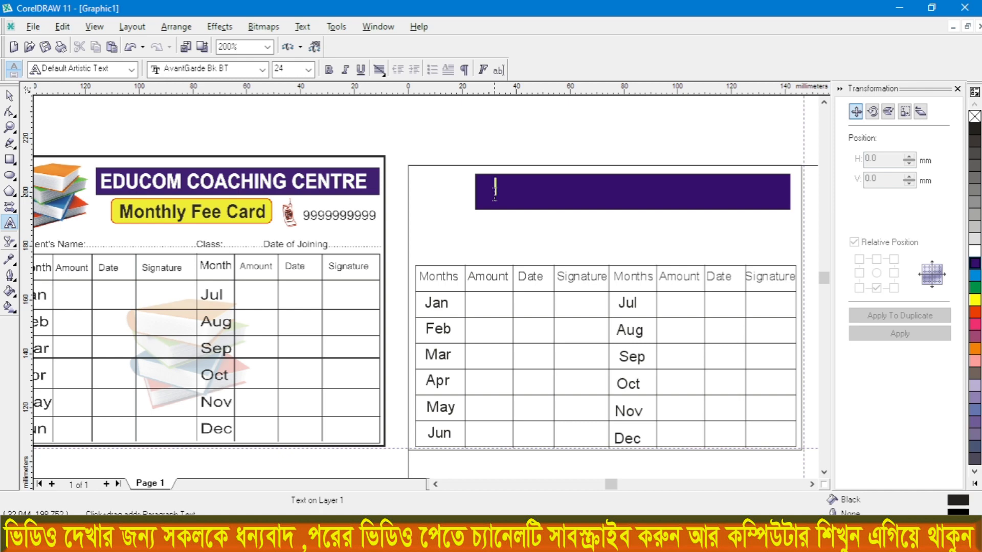
{"action": "type", "text": "EDUCO"}
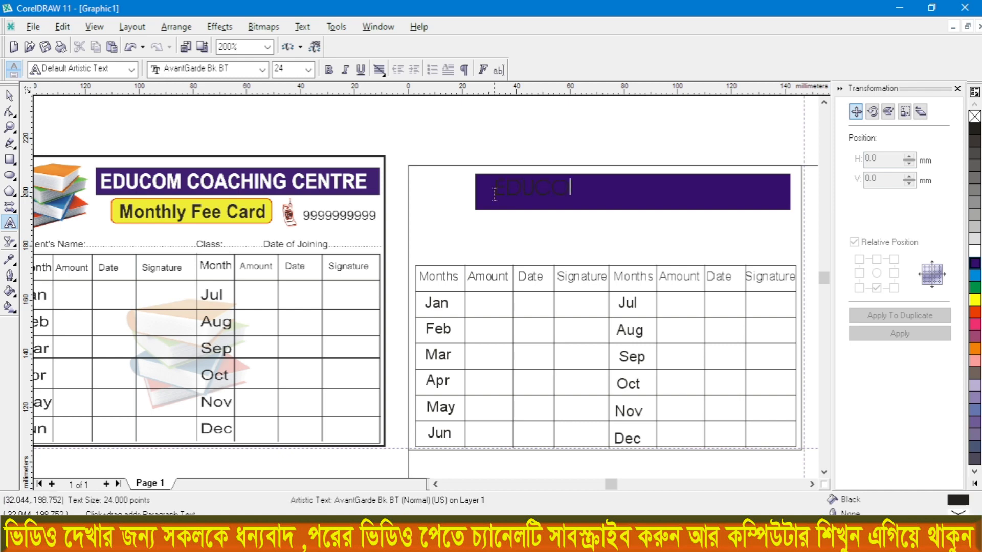
{"action": "type", "text": "M COACHING CENTRE"}
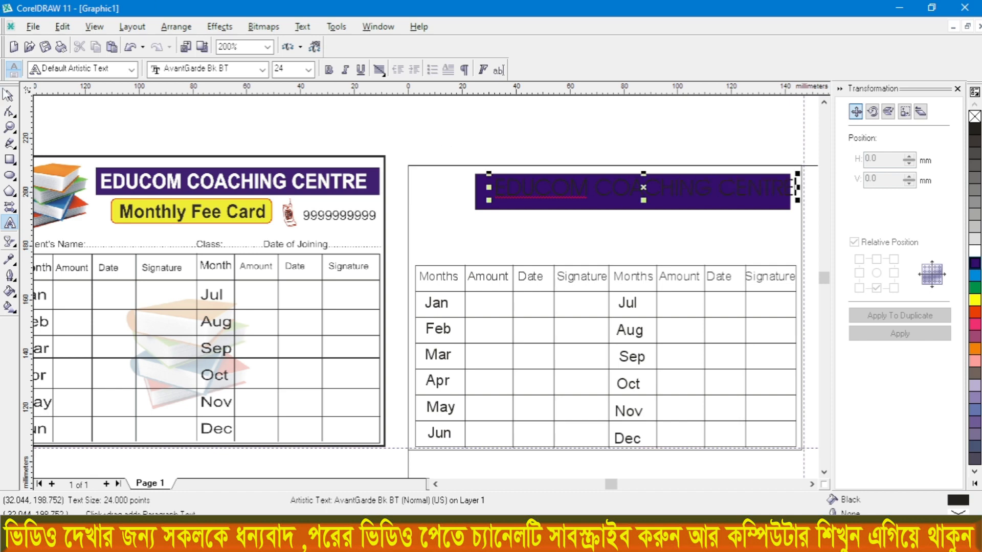
{"action": "left_click", "coordinate": [9, 97]}
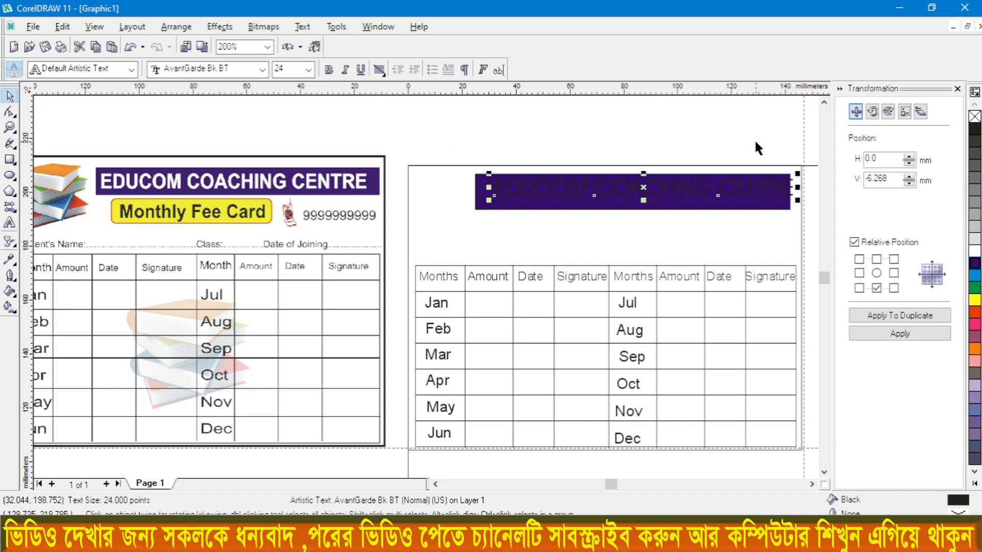
Step: Make the banner title white, bold and Arial, and fit it within the blue rectangle
{"action": "left_click", "coordinate": [974, 251]}
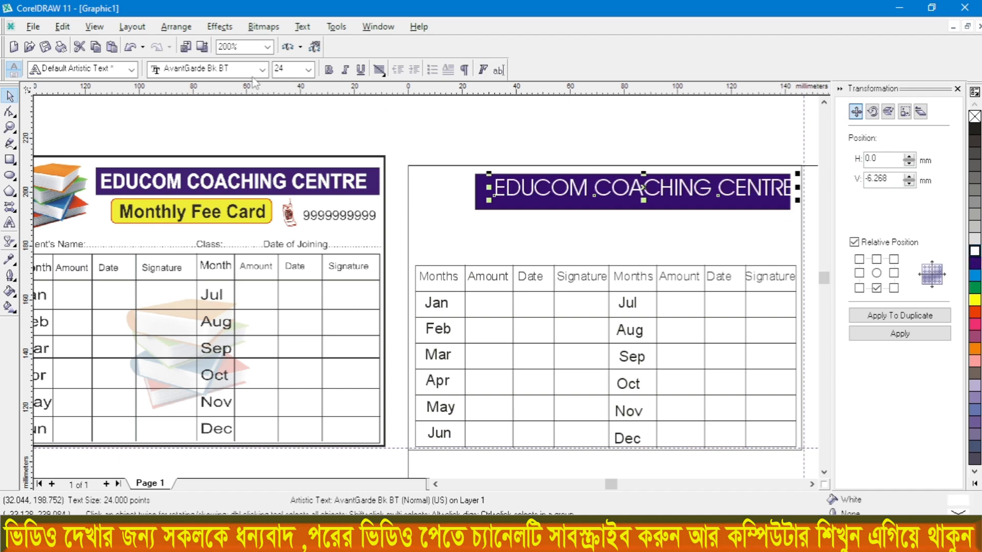
{"action": "left_click", "coordinate": [329, 70]}
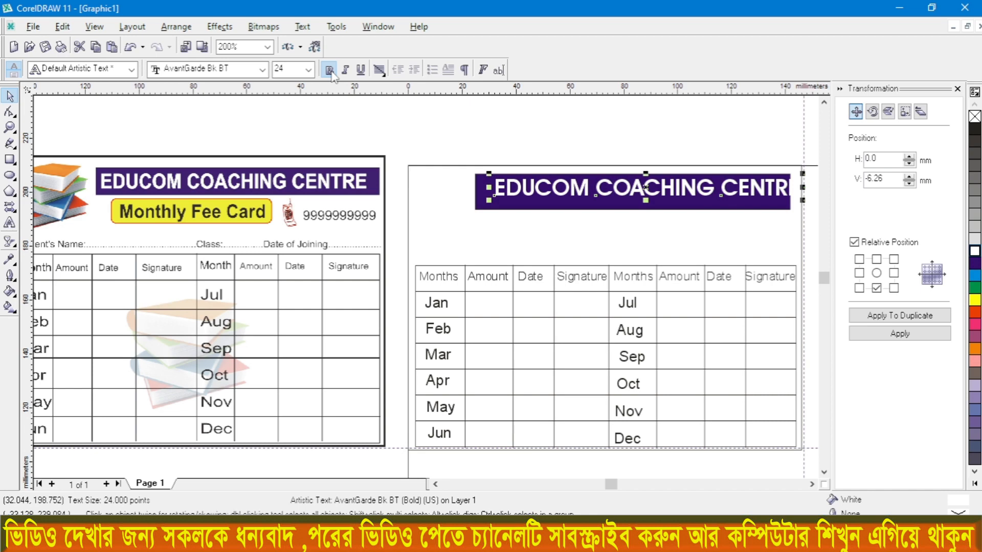
{"action": "left_click", "coordinate": [261, 69]}
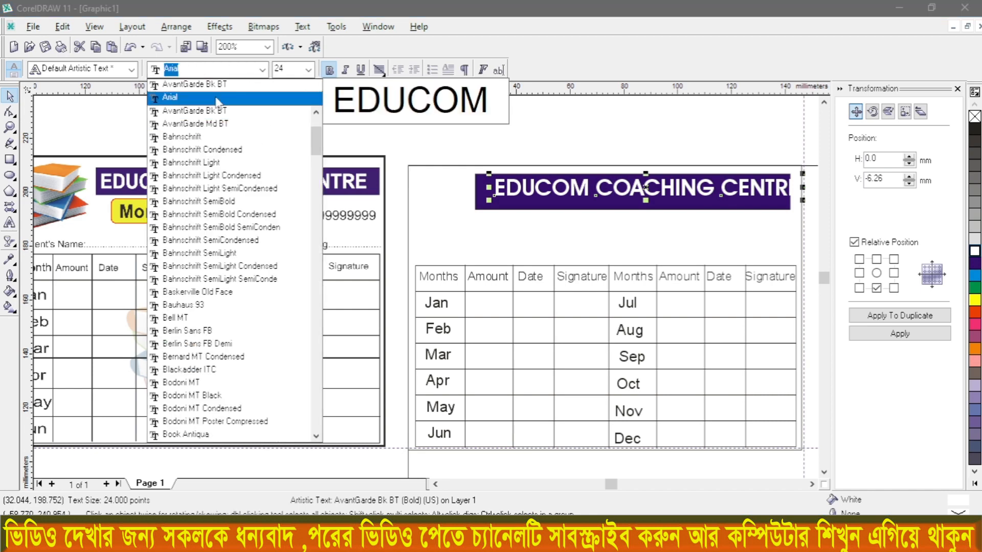
{"action": "left_click", "coordinate": [216, 100]}
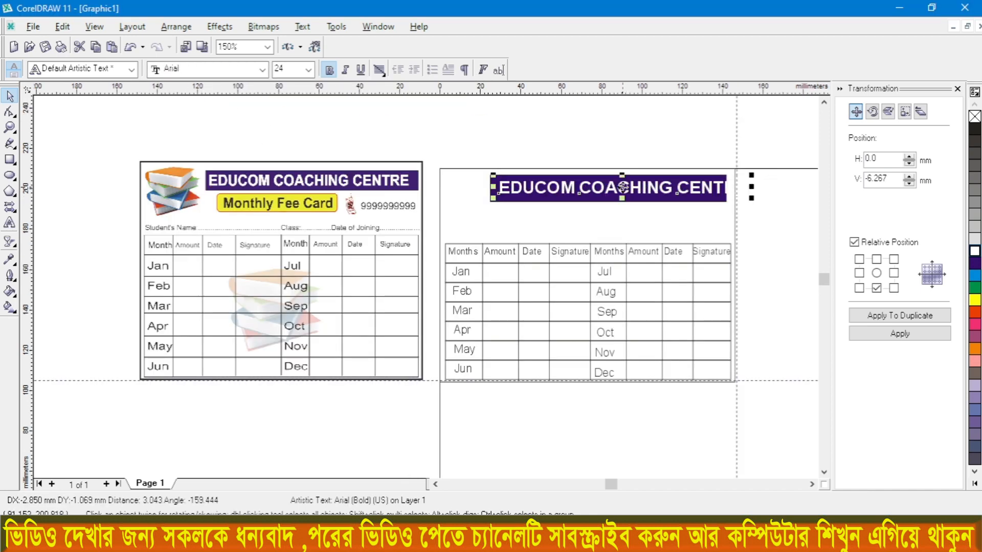
{"action": "left_click", "coordinate": [600, 136]}
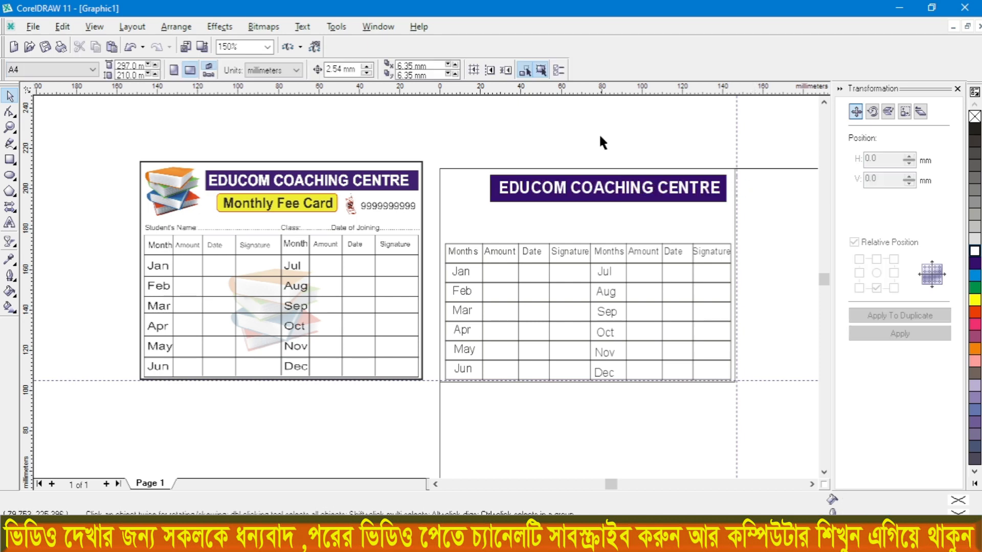
Step: Draw a rectangle about 64 × 9 mm just below the blue banner and fill it with Yellow
{"action": "key", "text": "F6"}
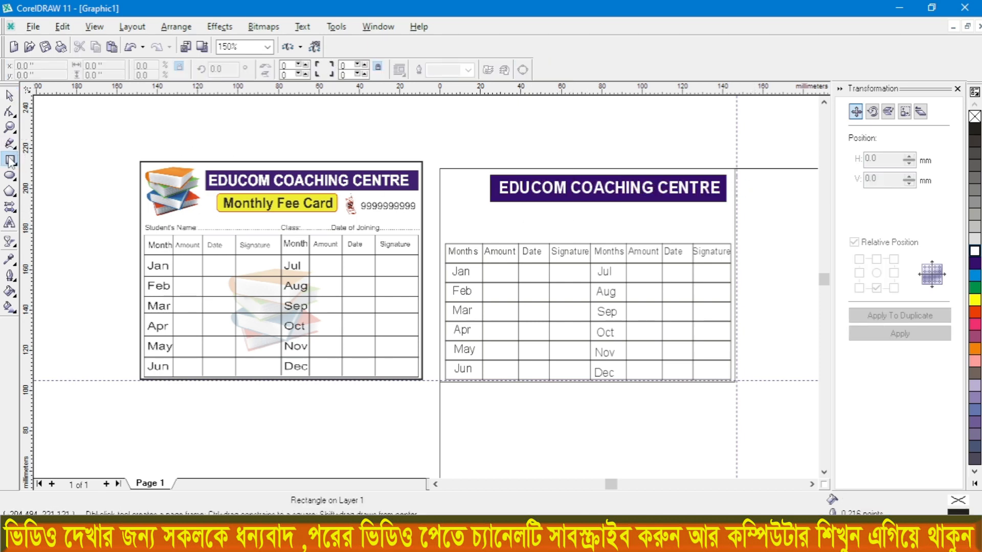
{"action": "left_click_drag", "start_coordinate": [522, 205], "coordinate": [626, 224]}
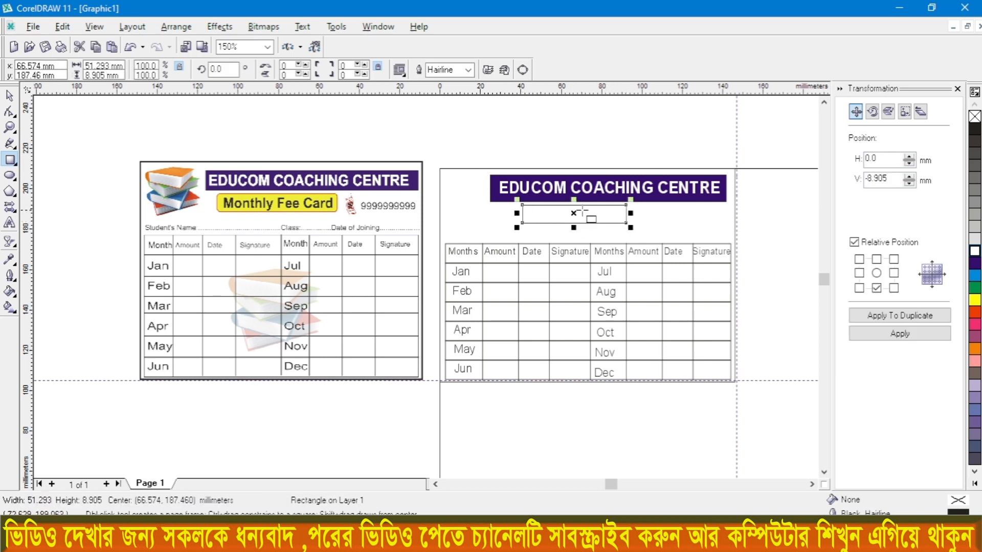
{"action": "left_click_drag", "start_coordinate": [575, 202], "coordinate": [653, 210]}
{"action": "left_click", "coordinate": [975, 300]}
{"action": "scroll", "coordinate": [649, 220], "scroll_direction": "up", "scroll_amount": 1}
{"action": "left_click_drag", "start_coordinate": [476, 210], "coordinate": [468, 210]}
{"action": "scroll", "coordinate": [581, 201], "scroll_direction": "up", "scroll_amount": 1}
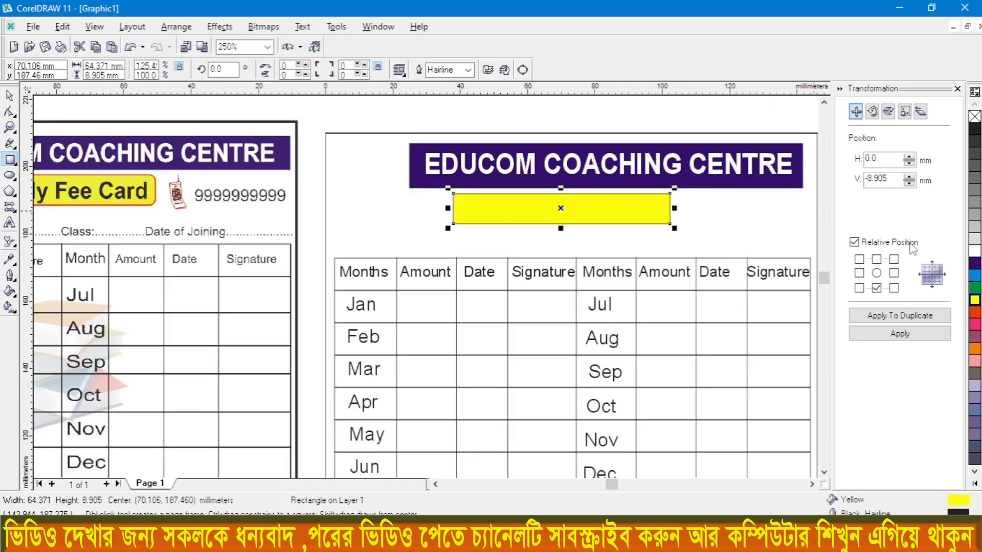
Step: Give the yellow rectangle a Red outline and add the artistic text Monthly Fee Card over it
{"action": "right_click", "coordinate": [975, 313]}
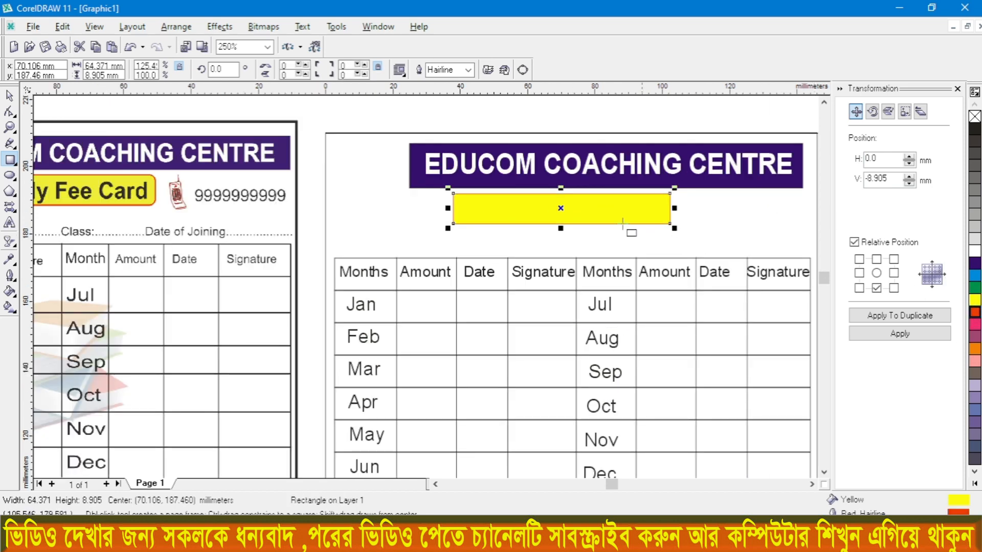
{"action": "scroll", "coordinate": [593, 213], "scroll_direction": "down", "scroll_amount": 1}
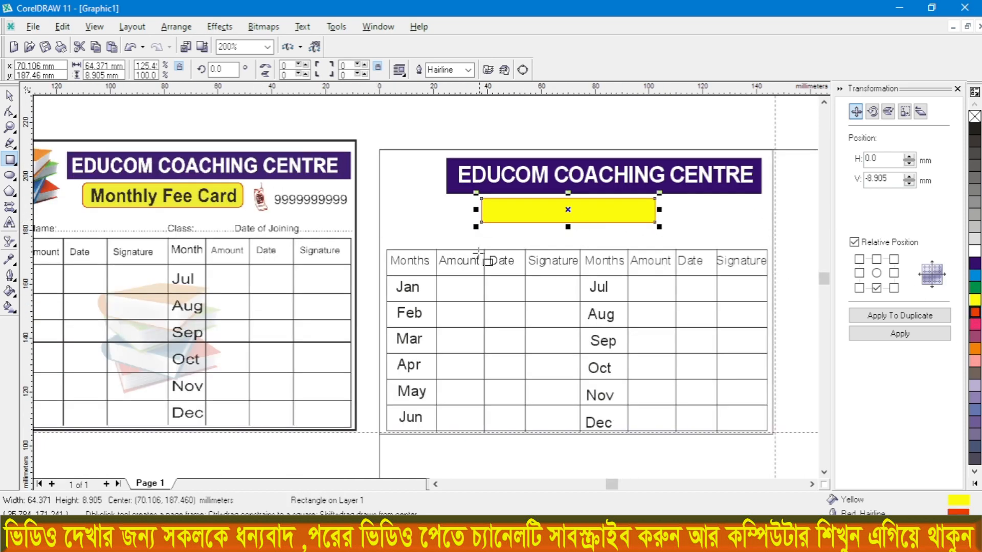
{"action": "left_click", "coordinate": [10, 224]}
{"action": "scroll", "coordinate": [510, 224], "scroll_direction": "up", "scroll_amount": 2}
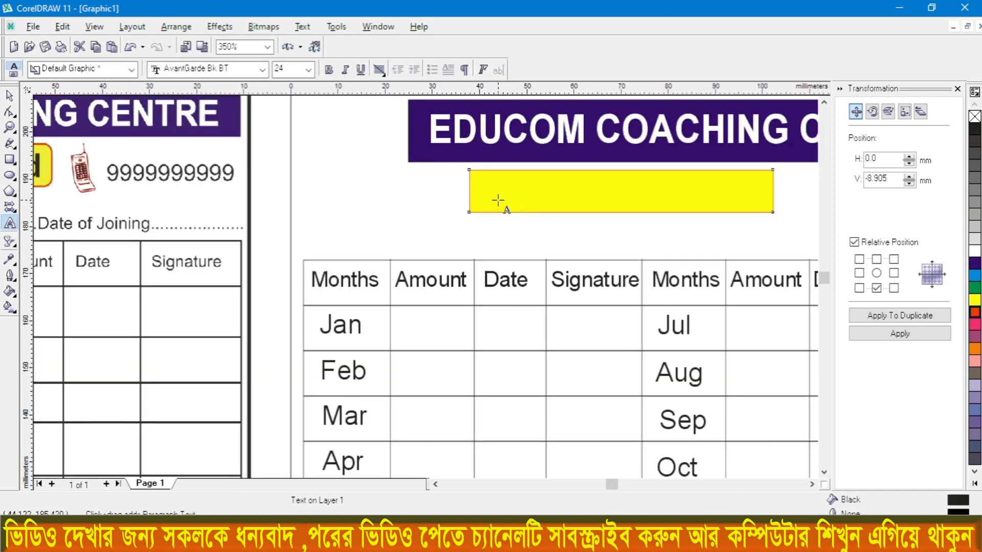
{"action": "left_click", "coordinate": [497, 199]}
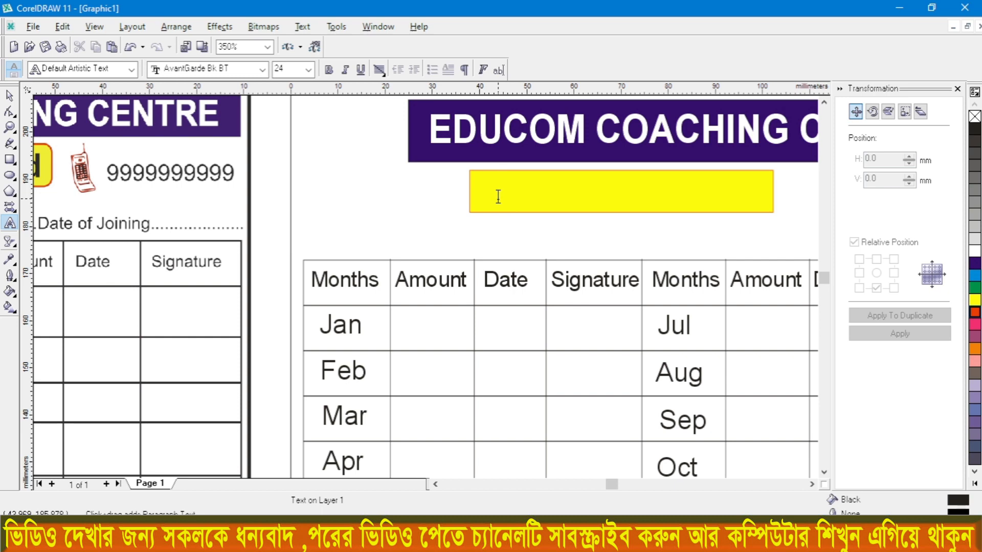
{"action": "type", "text": "Month"}
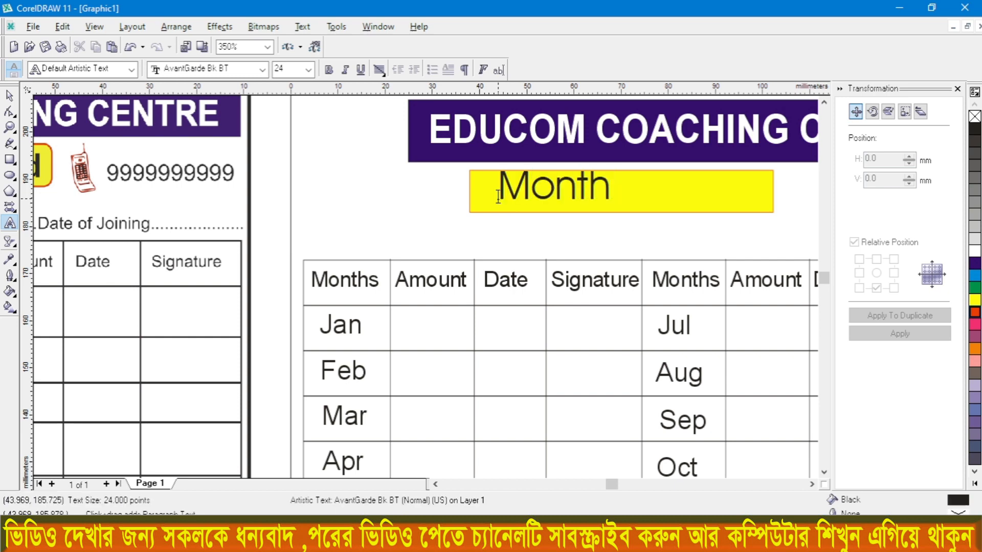
{"action": "type", "text": "ly Fle"}
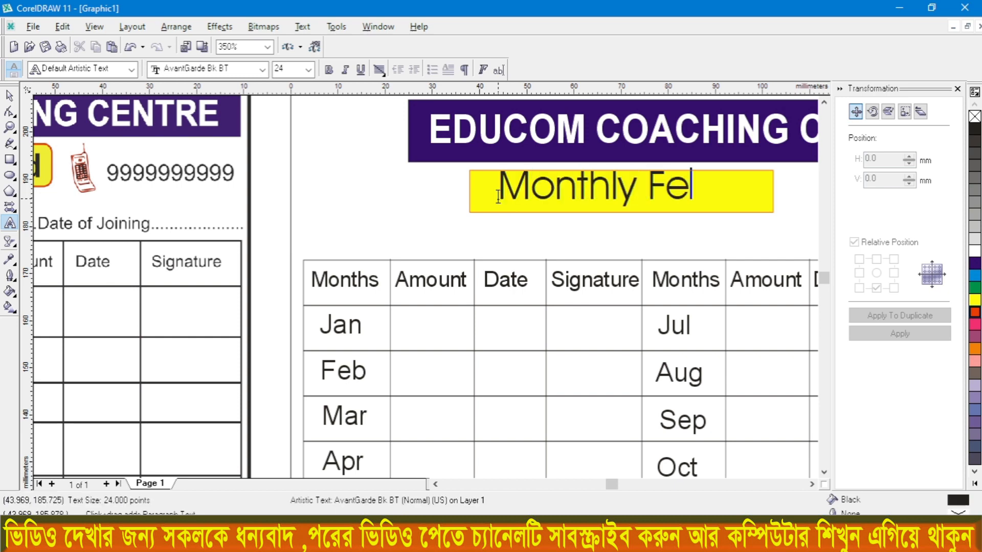
{"action": "type", "text": "e Card"}
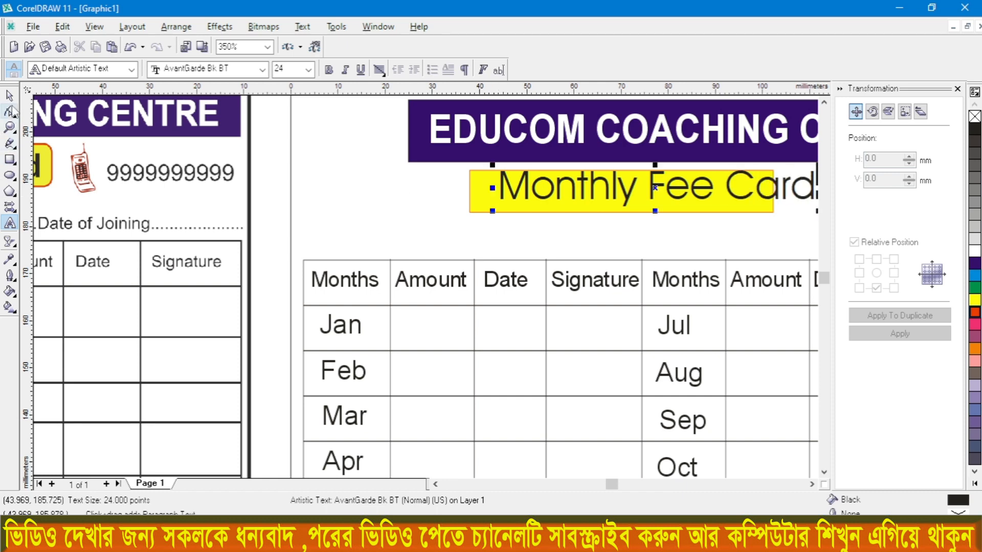
Step: Make the Monthly Fee Card text bold Arial in Blue and scale it to about 18.6 pt inside the yellow rectangle
{"action": "left_click", "coordinate": [9, 95]}
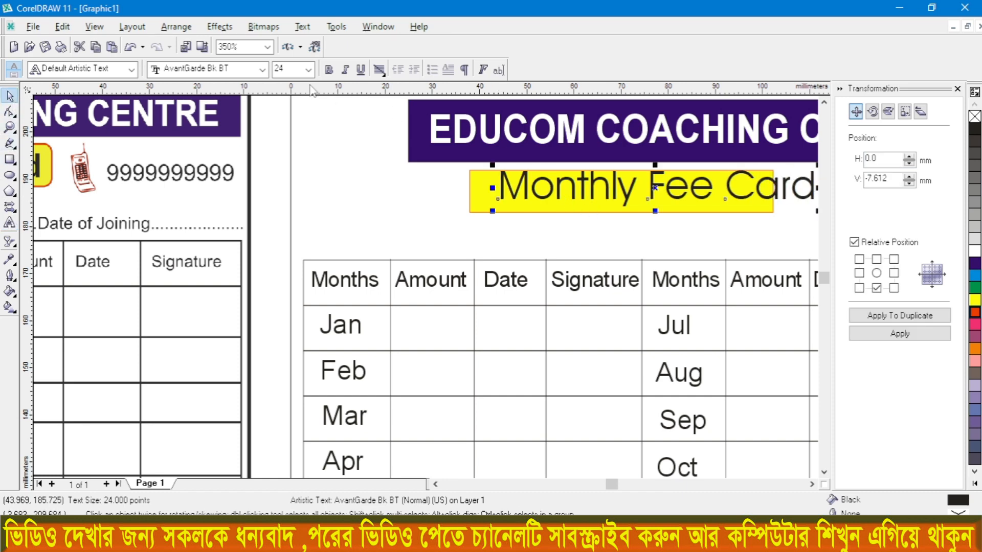
{"action": "left_click", "coordinate": [262, 69]}
{"action": "left_click", "coordinate": [208, 98]}
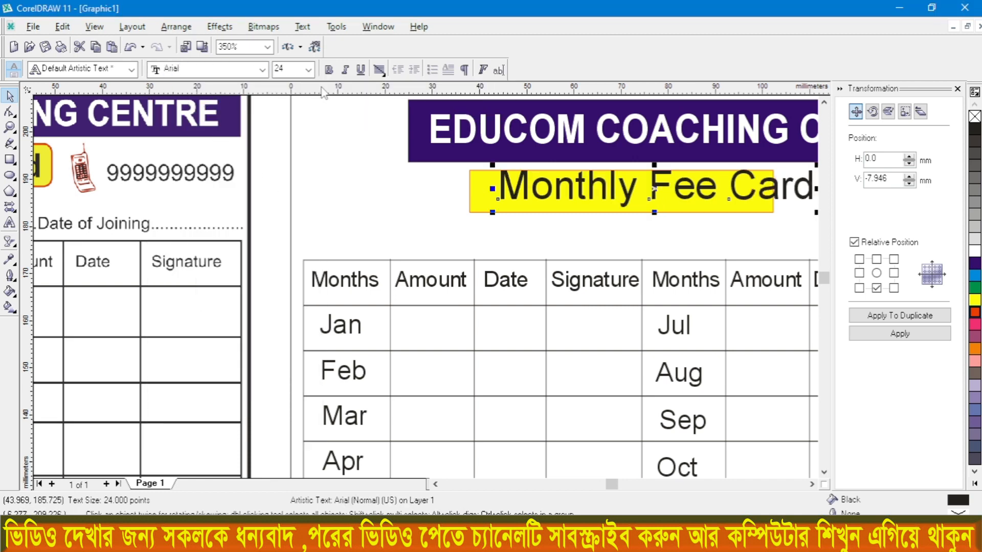
{"action": "left_click", "coordinate": [329, 70]}
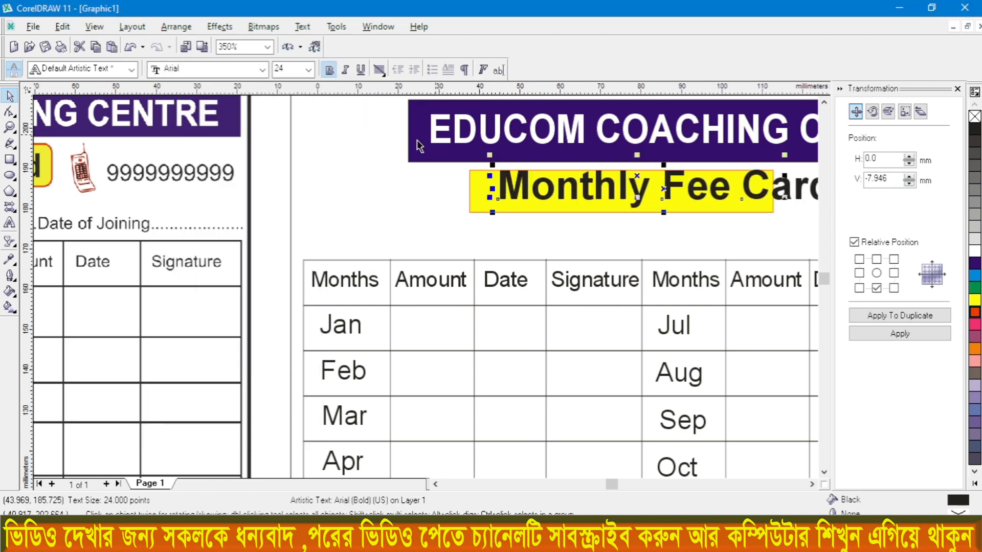
{"action": "scroll", "coordinate": [445, 116], "scroll_direction": "down", "scroll_amount": 3}
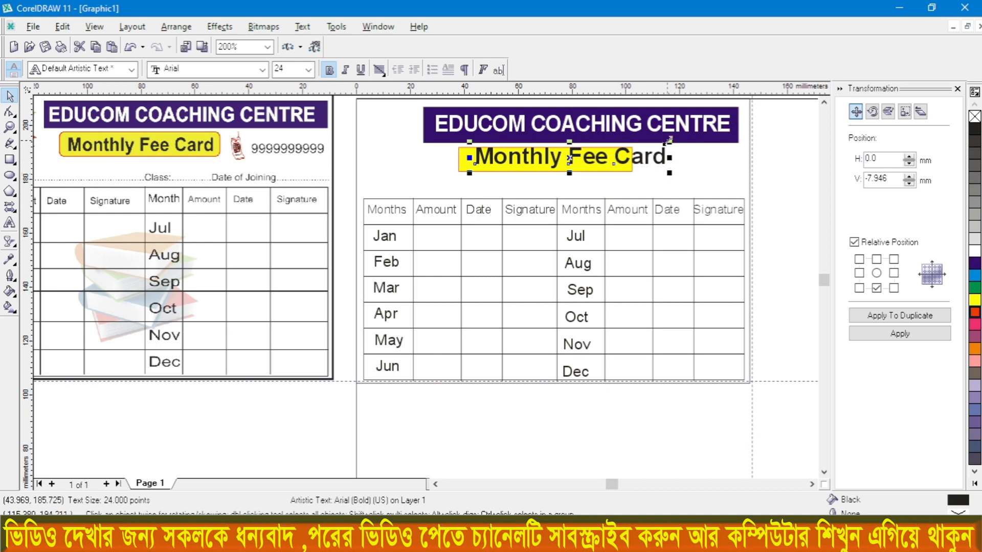
{"action": "left_click_drag", "start_coordinate": [671, 140], "coordinate": [621, 149]}
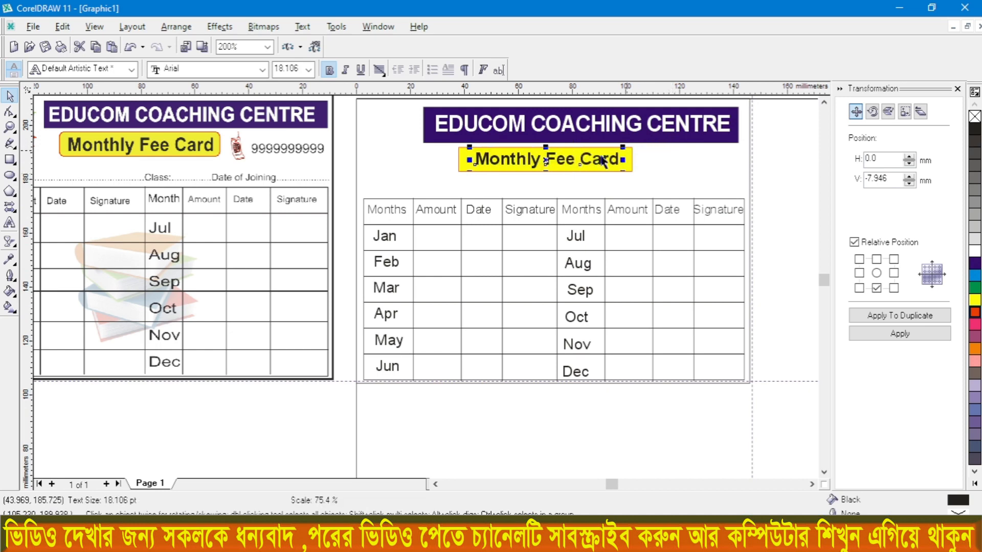
{"action": "scroll", "coordinate": [582, 162], "scroll_direction": "up", "scroll_amount": 1}
{"action": "left_click_drag", "start_coordinate": [441, 176], "coordinate": [435, 178]}
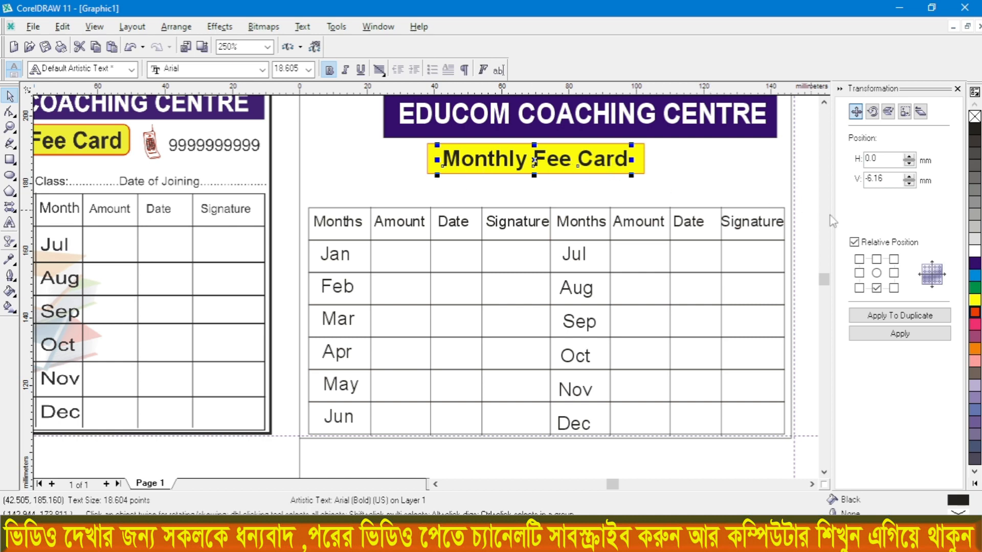
{"action": "left_click", "coordinate": [976, 323]}
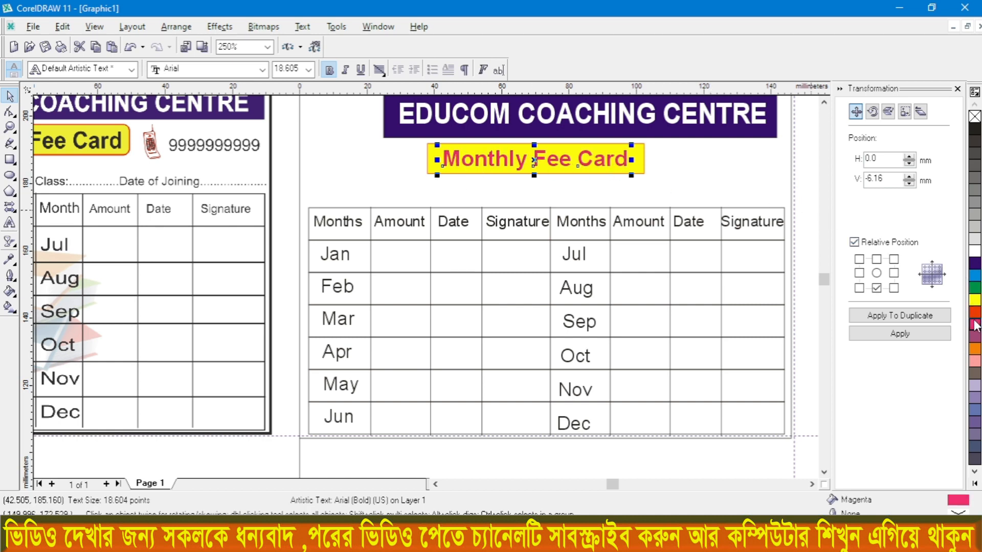
{"action": "left_click", "coordinate": [976, 263]}
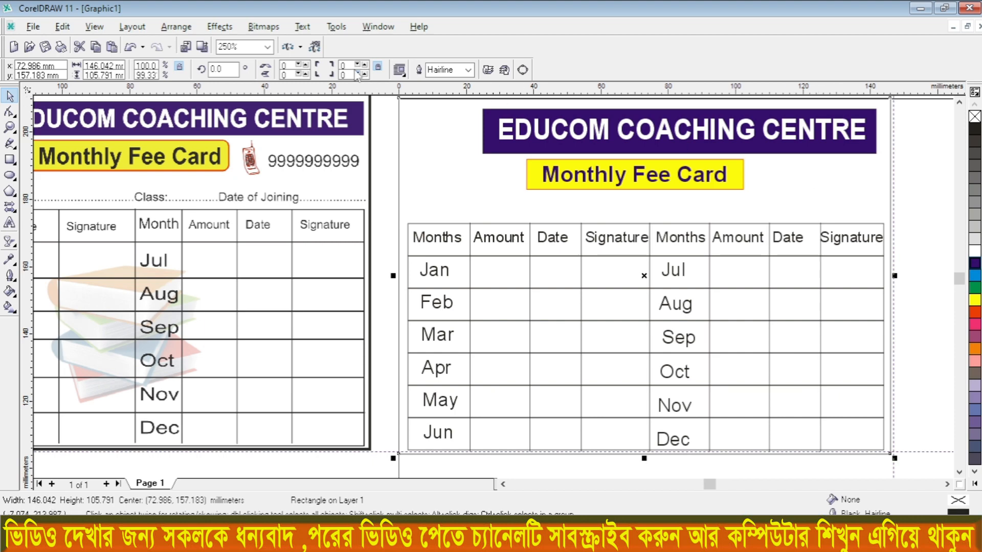
Step: Insert the Wingdings 2 desk telephone symbol as text beside the yellow Monthly Fee Card banner
{"action": "left_click", "coordinate": [302, 26]}
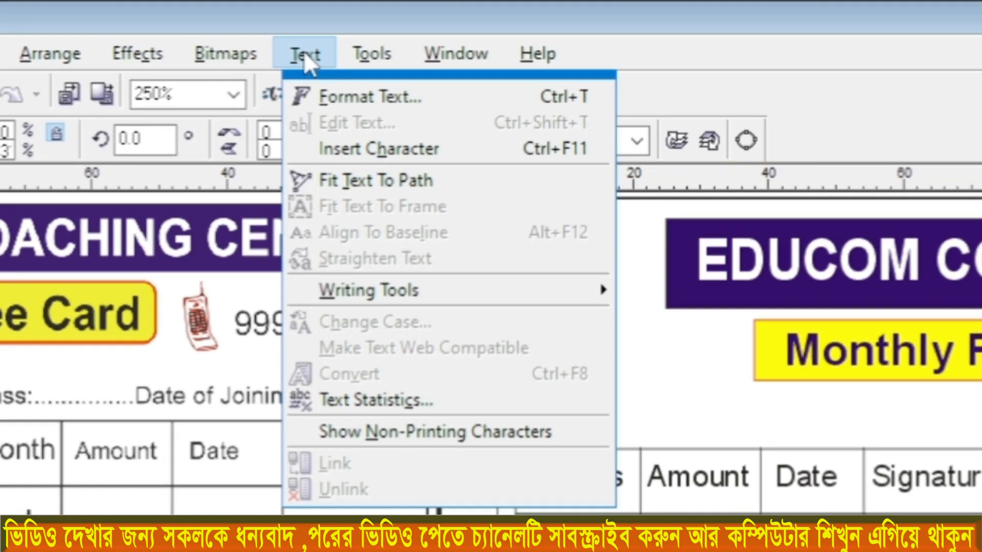
{"action": "left_click", "coordinate": [369, 150]}
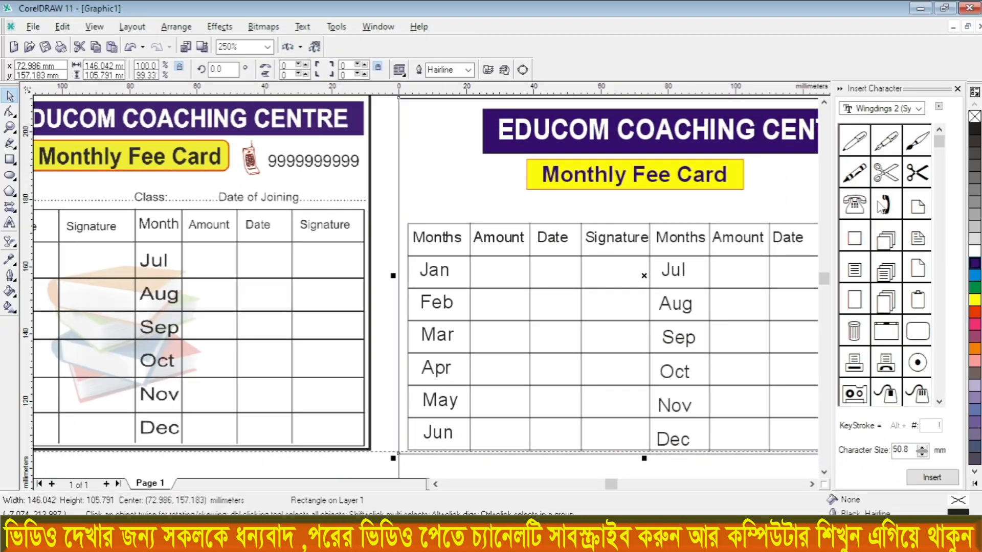
{"action": "left_click", "coordinate": [855, 212]}
{"action": "left_click", "coordinate": [12, 224]}
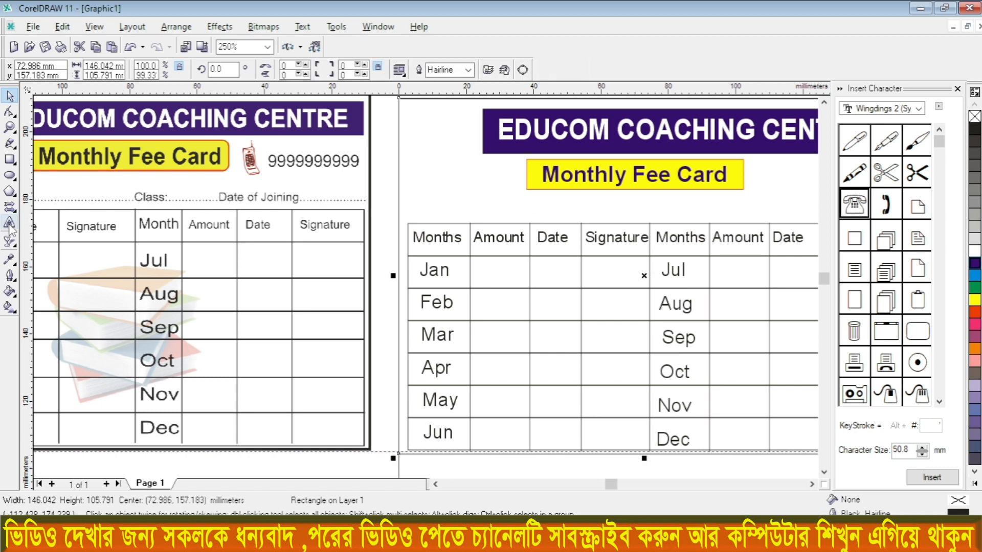
{"action": "left_click", "coordinate": [770, 176]}
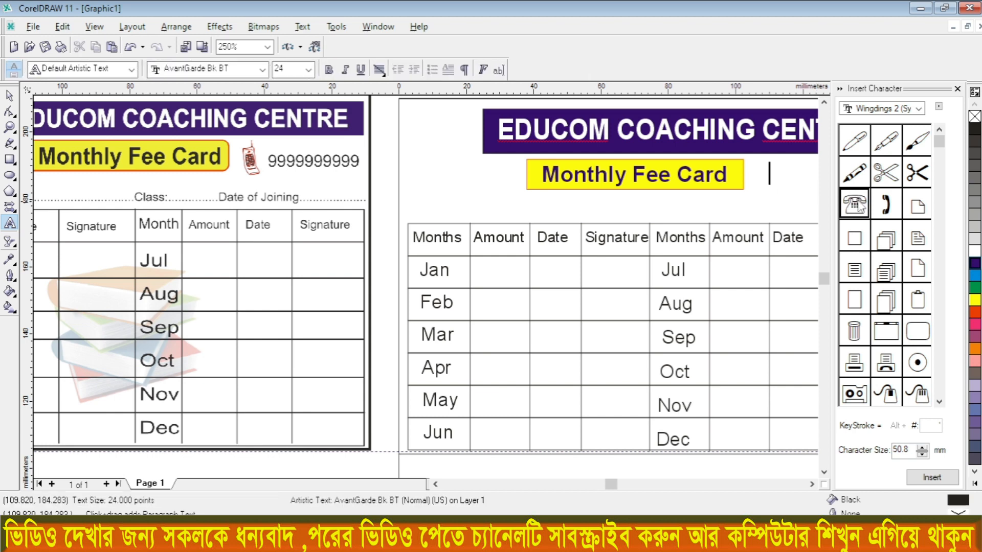
{"action": "left_click", "coordinate": [928, 475]}
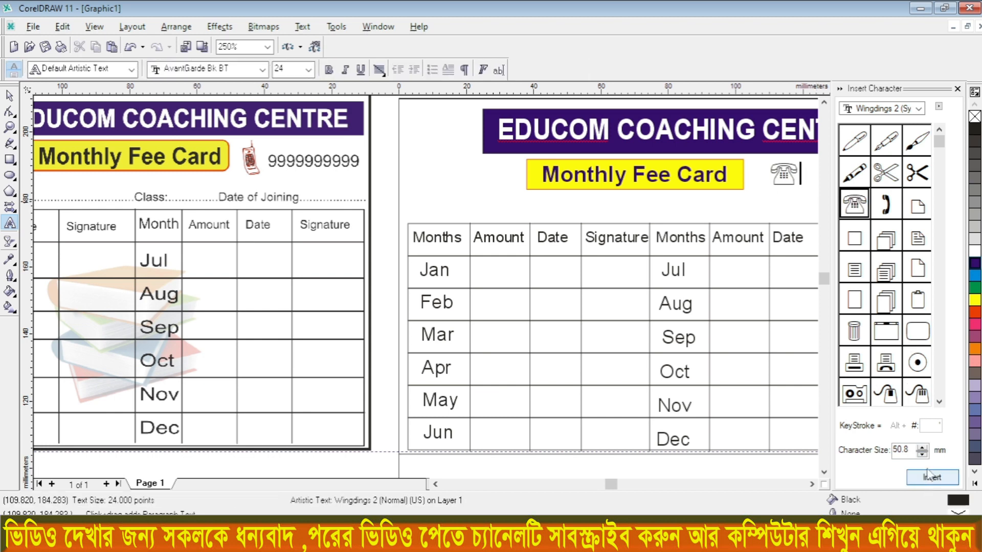
{"action": "left_click", "coordinate": [956, 89]}
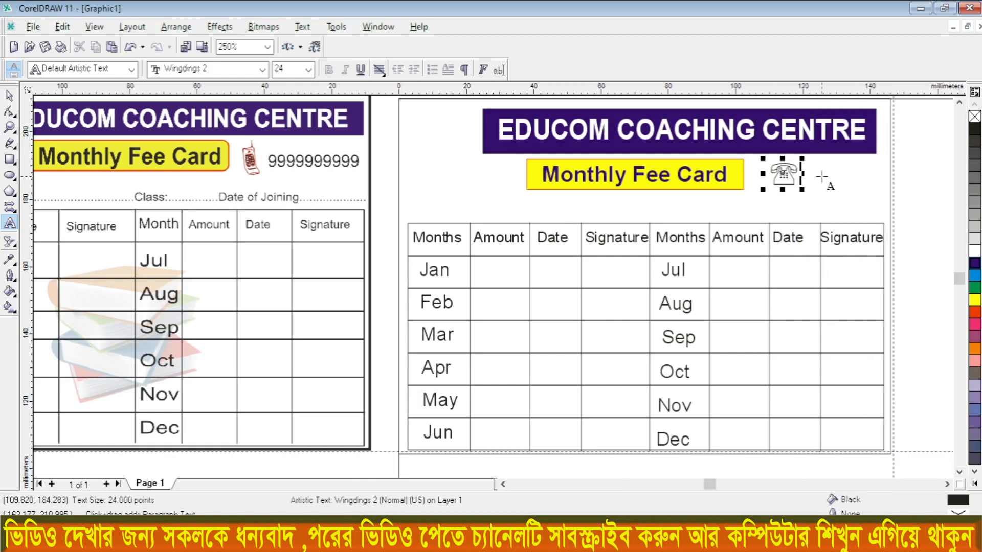
Step: Add the phone number after the telephone symbol and scale the text to about 18.5 pt within the card's edge
{"action": "type", "text": "0"}
{"action": "left_click_drag", "start_coordinate": [932, 191], "coordinate": [883, 195]}
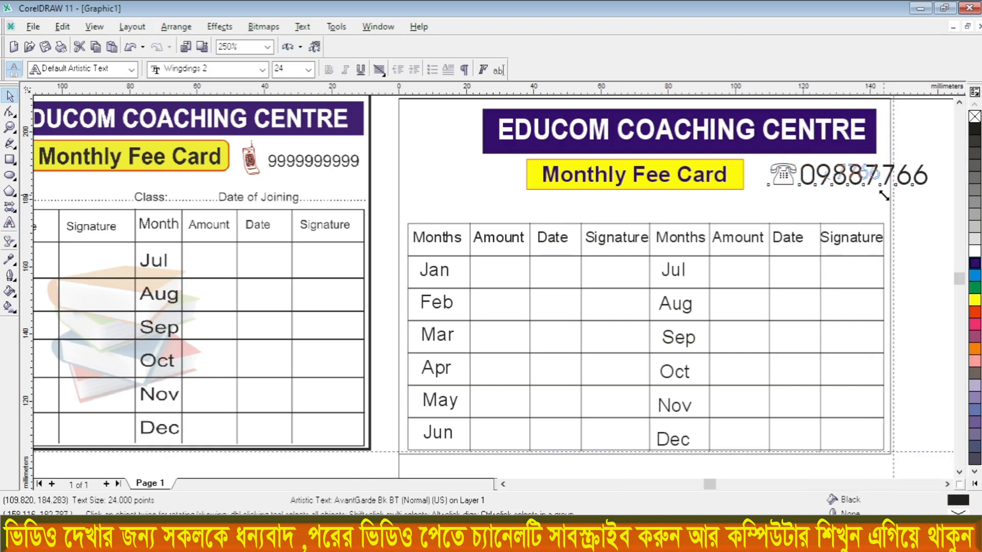
{"action": "left_click_drag", "start_coordinate": [762, 183], "coordinate": [751, 186]}
Step: Colour only the telephone symbol in the phone number text Red
{"action": "double_click", "coordinate": [773, 176]}
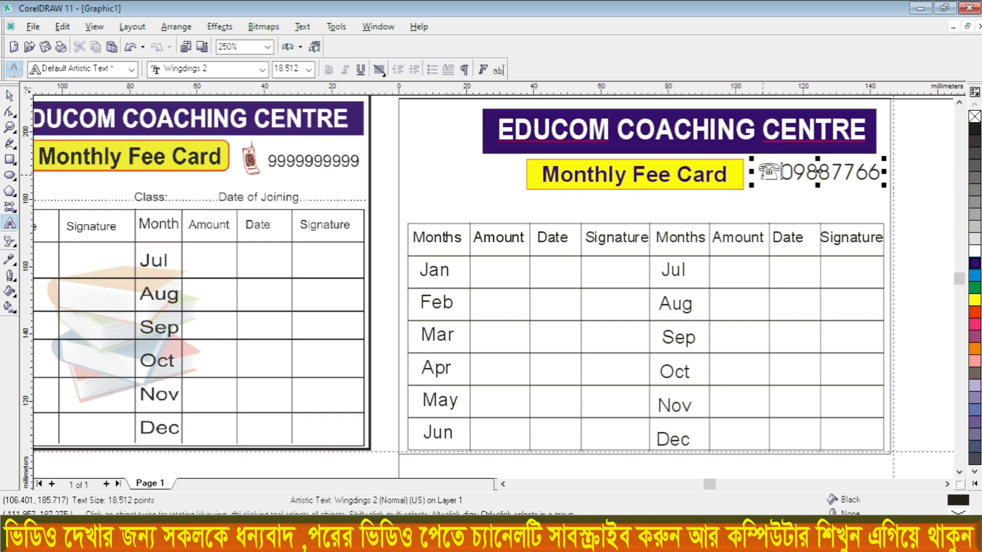
{"action": "key", "text": "Left"}
{"action": "key", "text": "shift+Right"}
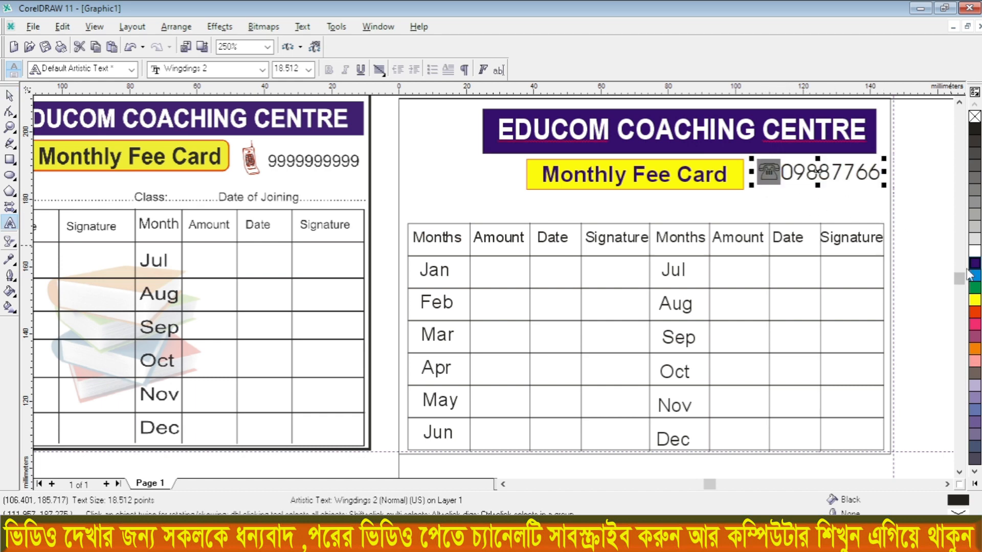
{"action": "left_click", "coordinate": [974, 315]}
{"action": "left_click", "coordinate": [913, 225]}
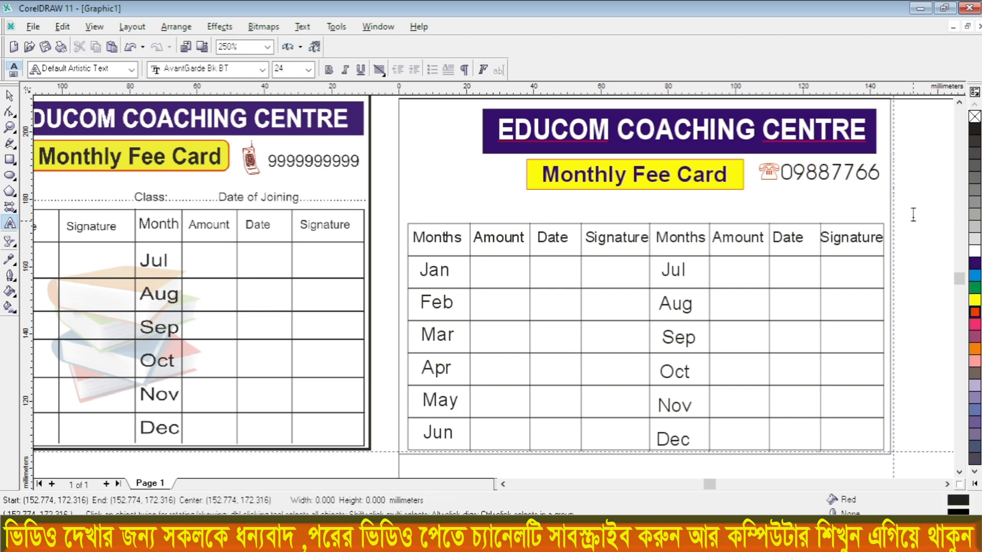
Step: Add a text line reading Student's Name, Class and Date of Joining, each followed by a dotted blank, above the month table
{"action": "scroll", "coordinate": [888, 189], "scroll_direction": "down", "scroll_amount": 1}
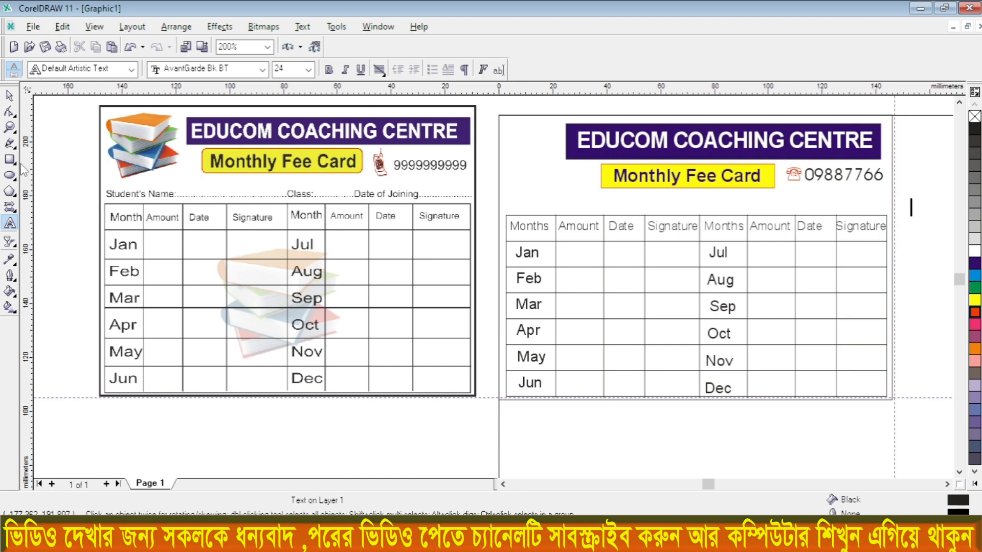
{"action": "left_click", "coordinate": [11, 222]}
{"action": "scroll", "coordinate": [526, 215], "scroll_direction": "up", "scroll_amount": 1}
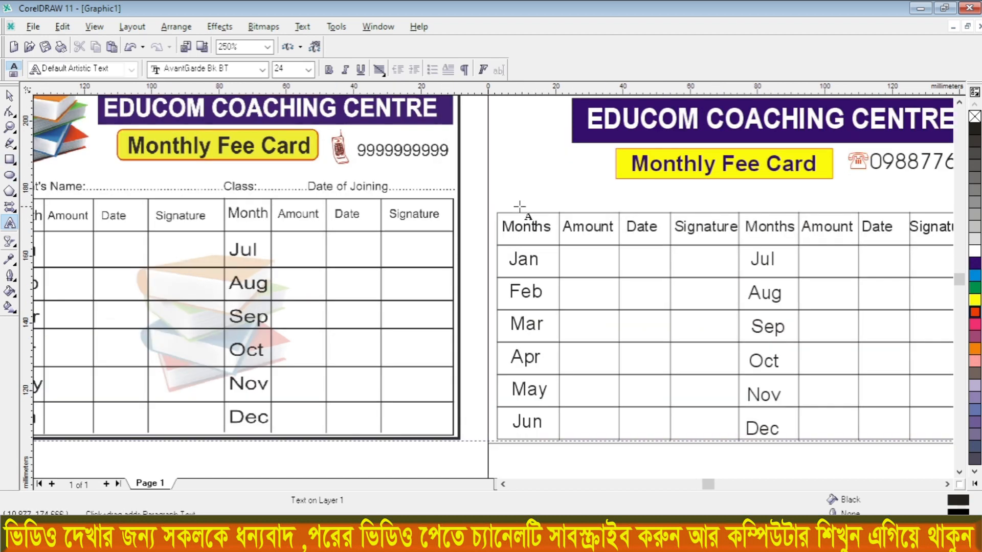
{"action": "left_click", "coordinate": [496, 194]}
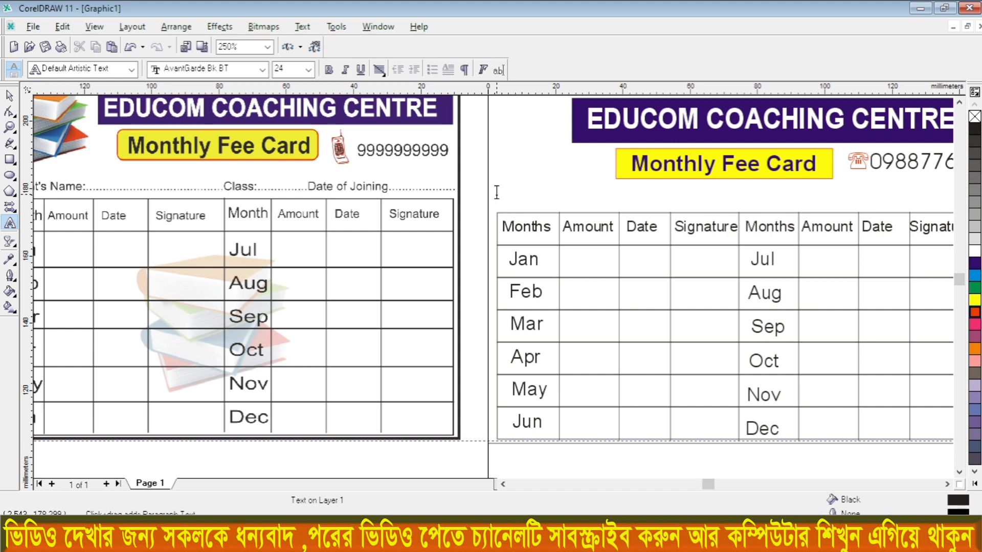
{"action": "type", "text": "Studem"}
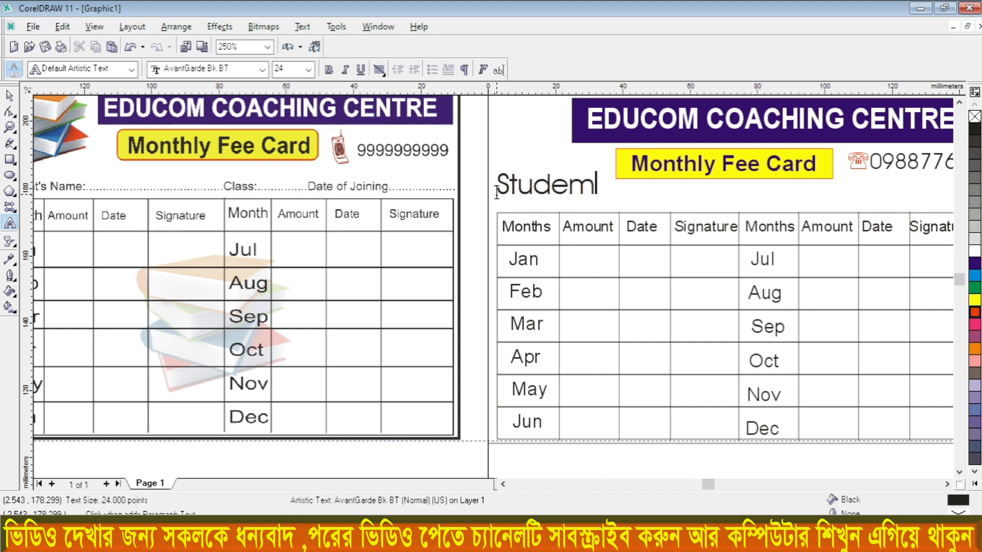
{"action": "key", "text": "BackSpace"}
{"action": "type", "text": "nt's"}
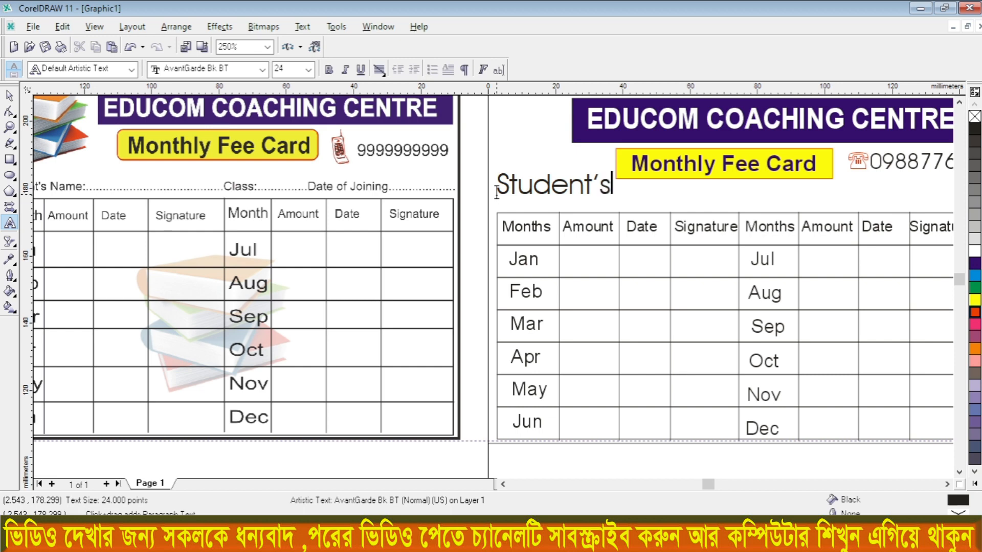
{"action": "type", "text": " Name."}
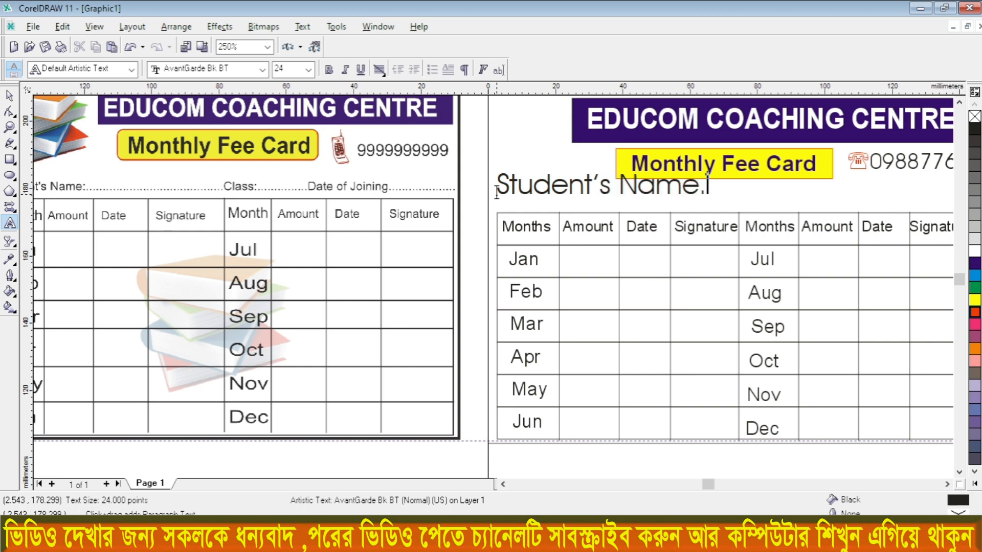
{"action": "type", "text": "..............................."}
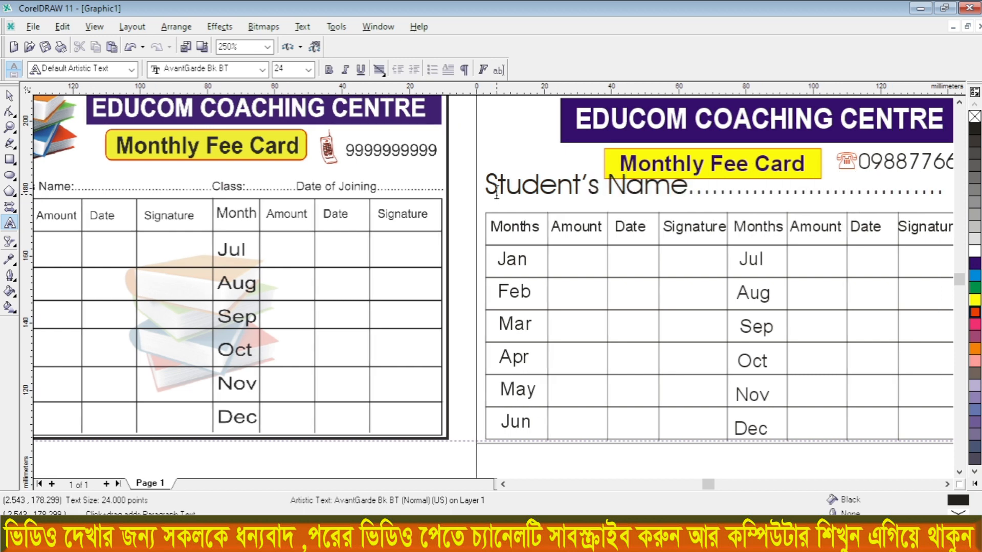
{"action": "type", "text": "Class"}
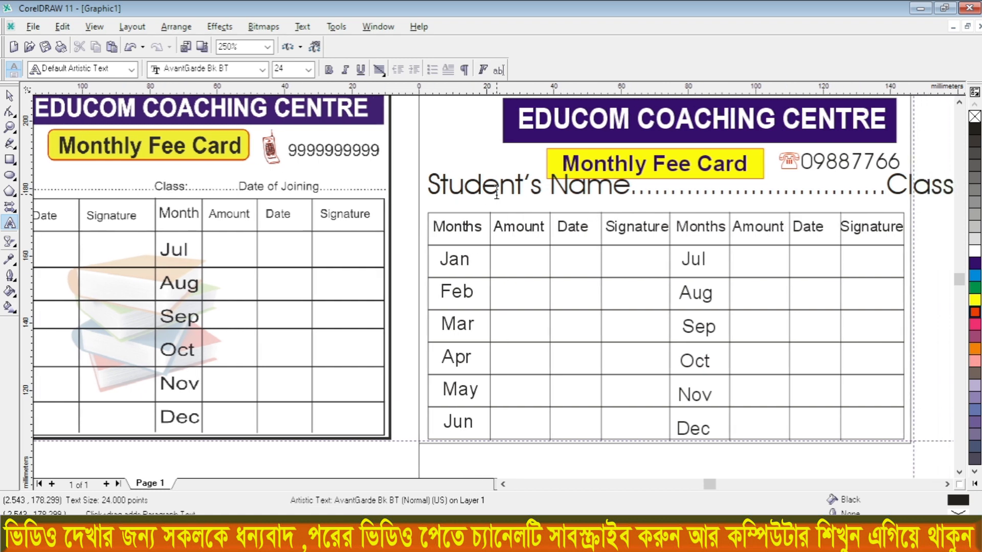
{"action": "type", "text": "s"}
{"action": "type", "text": "........"}
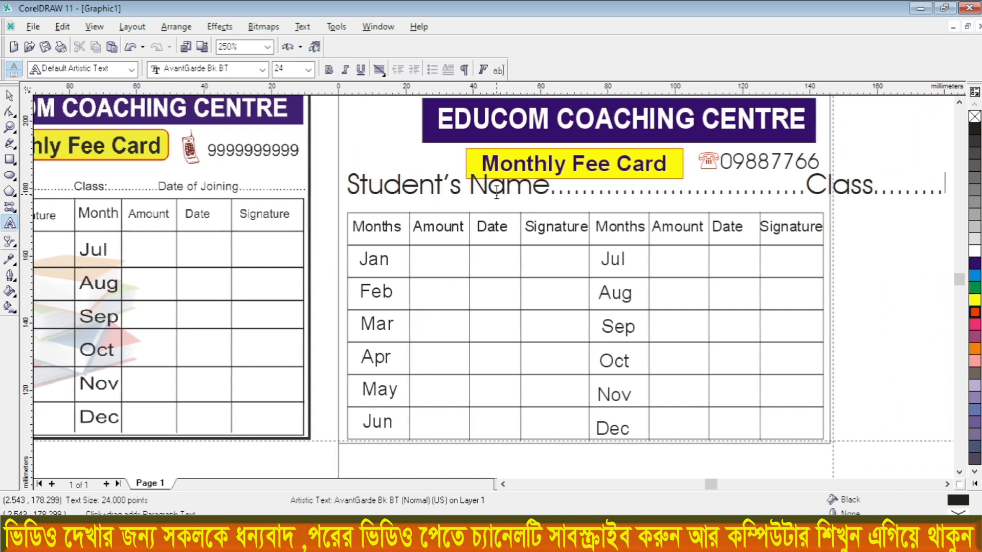
{"action": "type", "text": ".....Dat"}
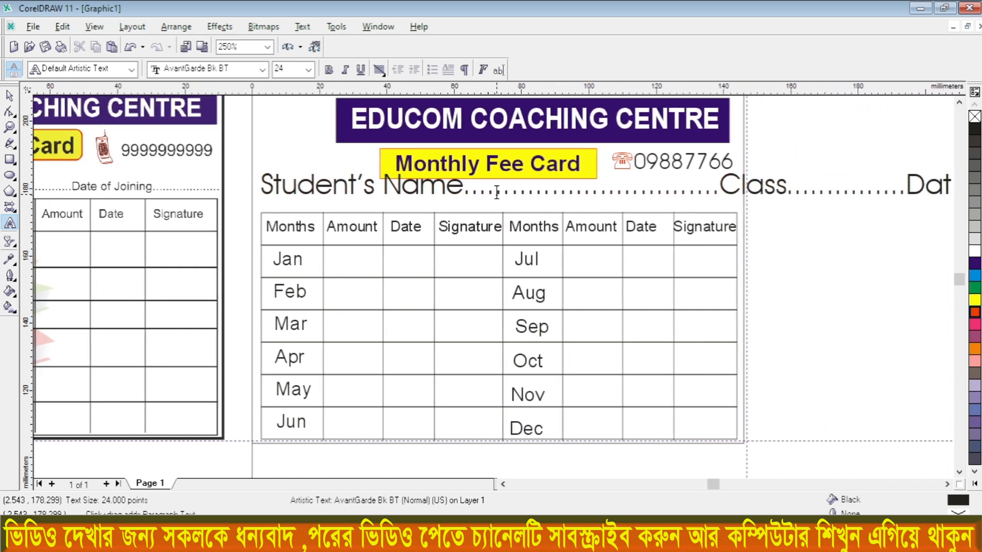
{"action": "type", "text": "e of "}
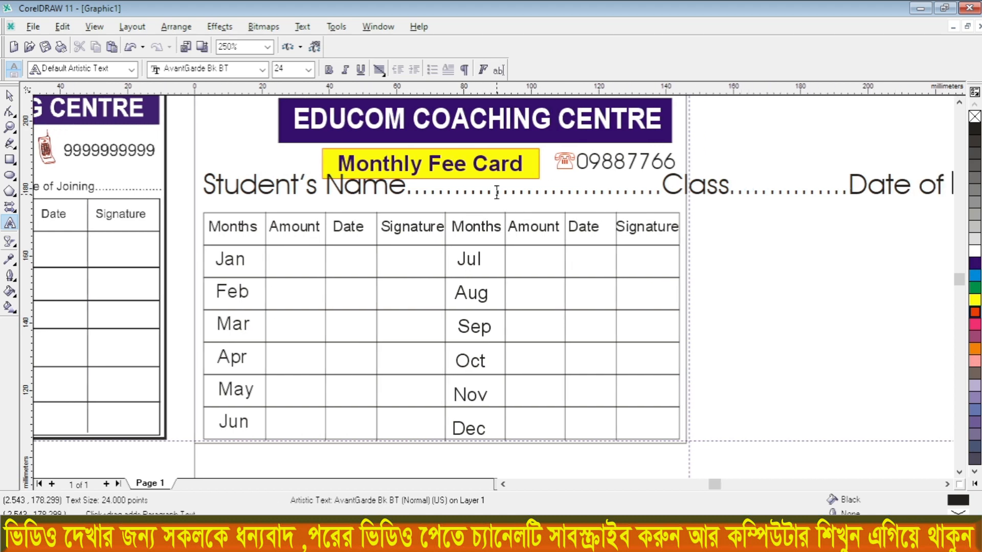
{"action": "type", "text": "Joini"}
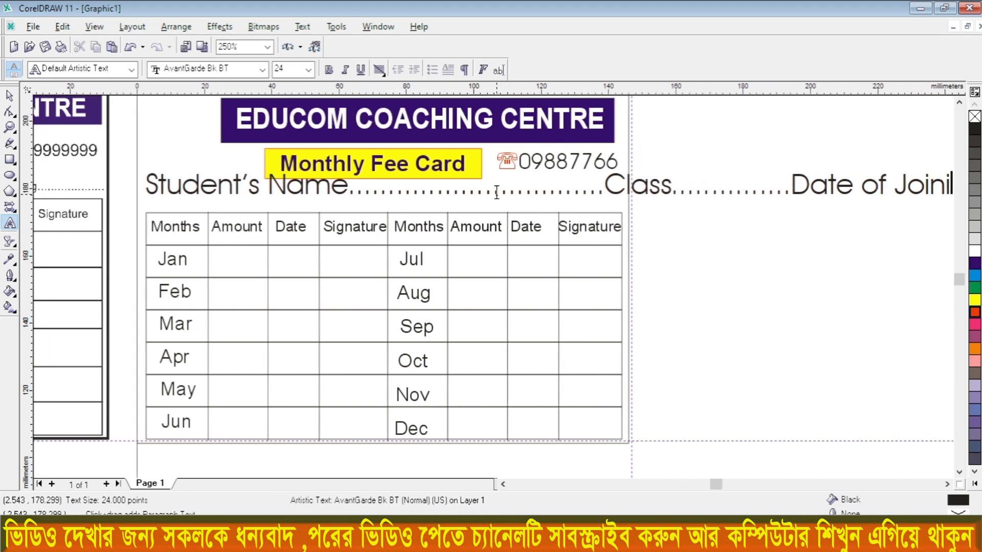
{"action": "type", "text": "ng............"}
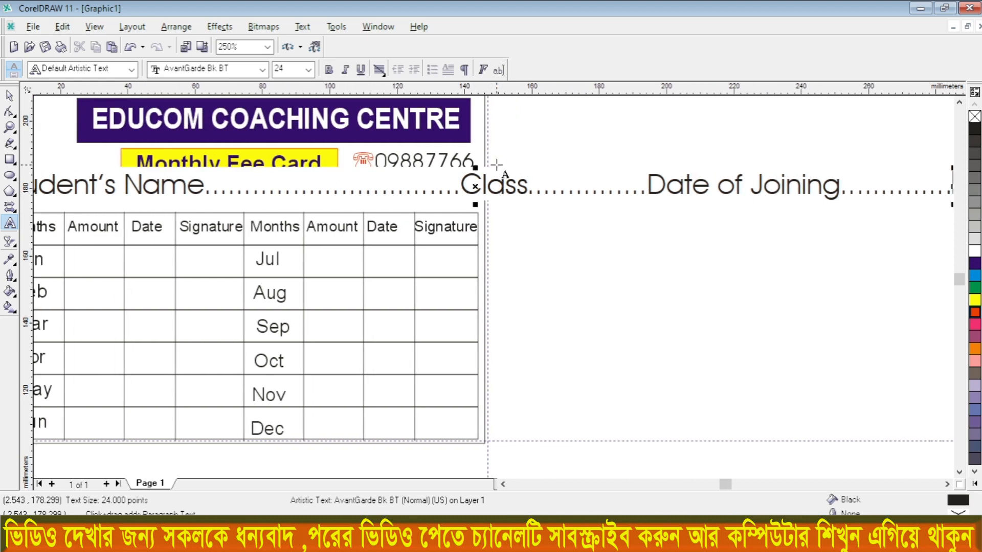
Step: Set the student details line to 12 pt Arial and lower it to sit just above the month table
{"action": "scroll", "coordinate": [496, 164], "scroll_direction": "down", "scroll_amount": 3}
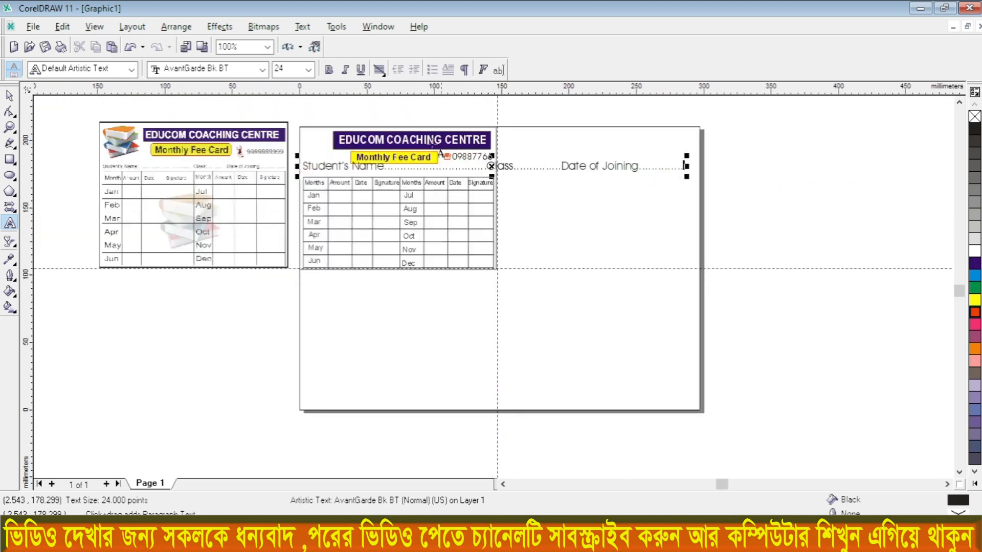
{"action": "left_click", "coordinate": [10, 95]}
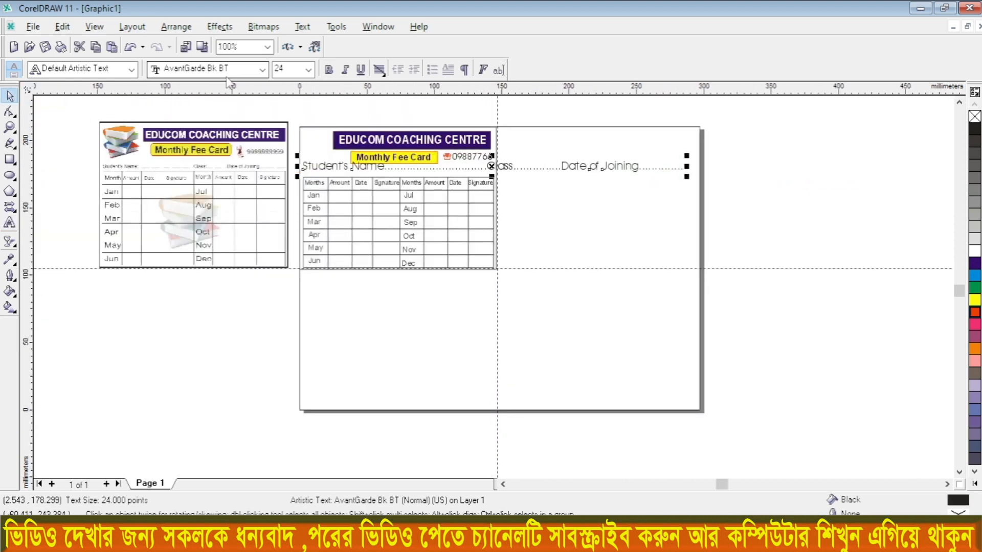
{"action": "left_click", "coordinate": [308, 69]}
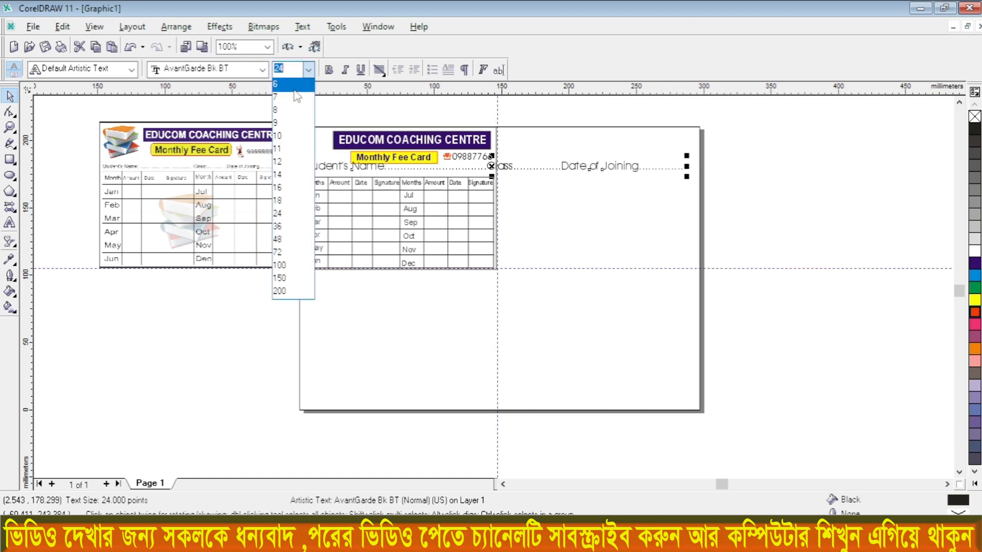
{"action": "left_click", "coordinate": [279, 162]}
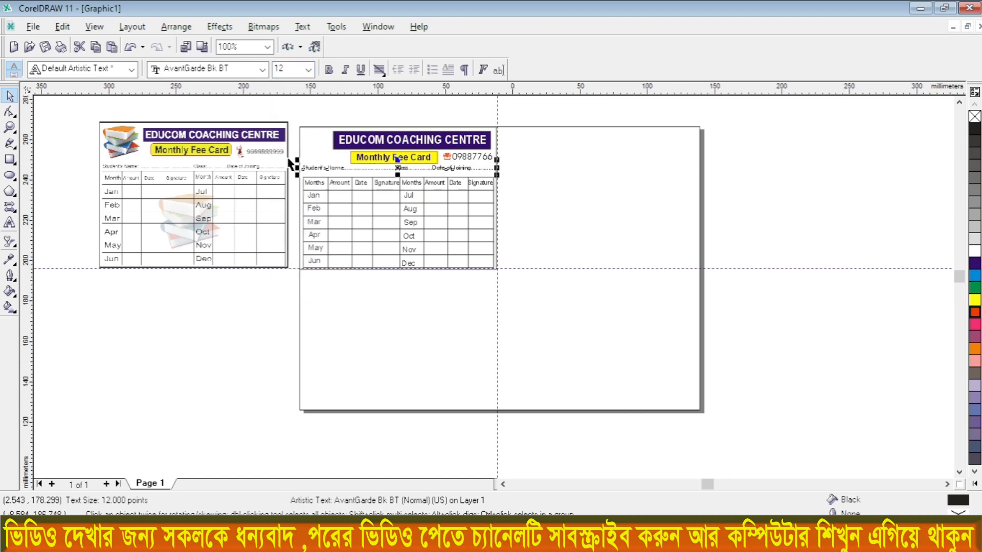
{"action": "scroll", "coordinate": [294, 160], "scroll_direction": "up", "scroll_amount": 3}
{"action": "left_click", "coordinate": [230, 70]}
{"action": "left_click", "coordinate": [170, 110]}
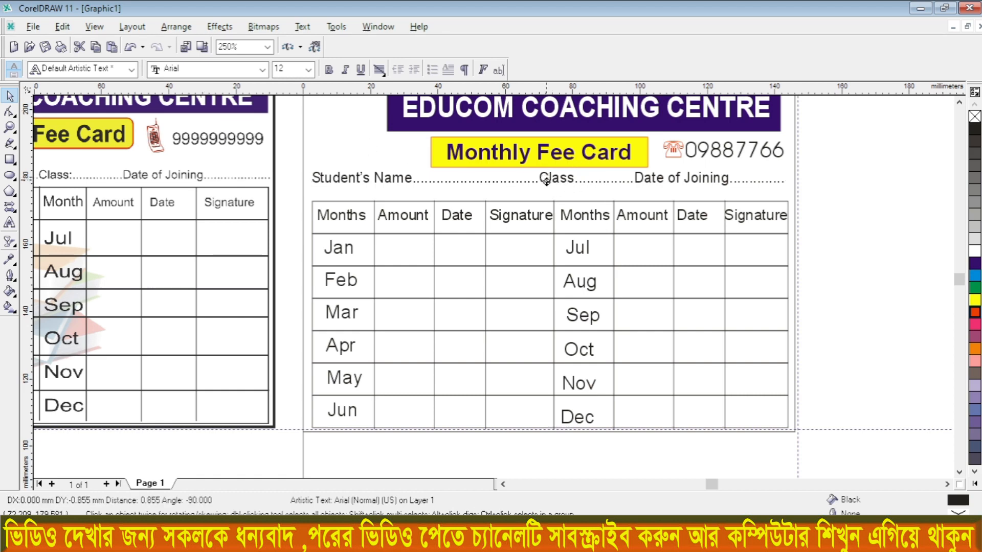
{"action": "left_click_drag", "start_coordinate": [546, 178], "coordinate": [547, 187]}
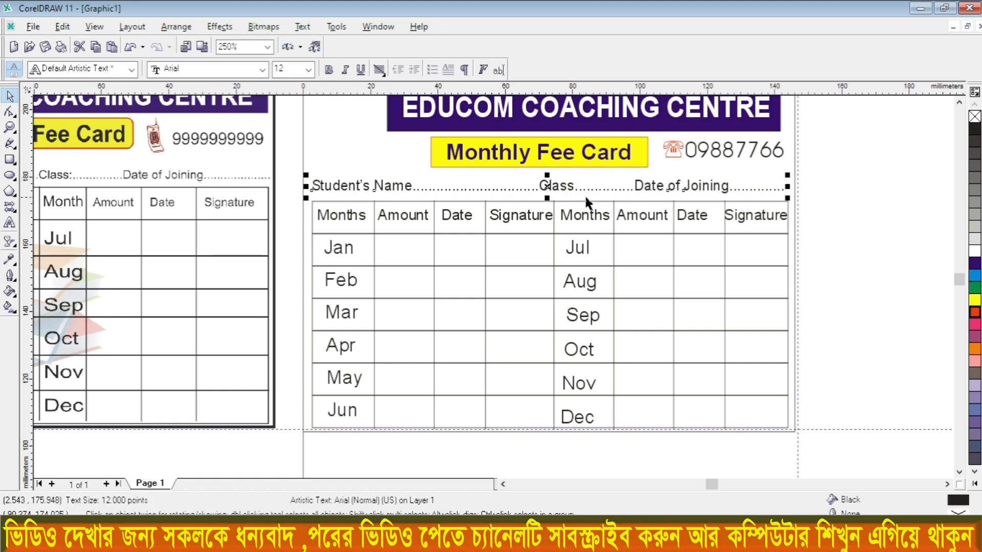
{"action": "left_click", "coordinate": [547, 187]}
Step: Bring the book PNG image from the desktop into the CorelDRAW drawing
{"action": "scroll", "coordinate": [548, 188], "scroll_direction": "down", "scroll_amount": 2}
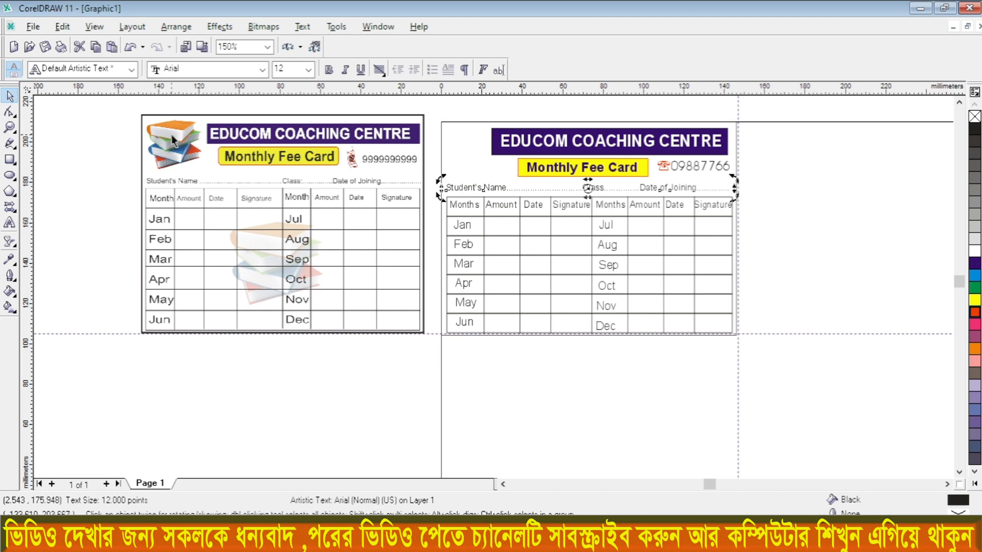
{"action": "left_click", "coordinate": [923, 8]}
{"action": "left_click", "coordinate": [522, 73]}
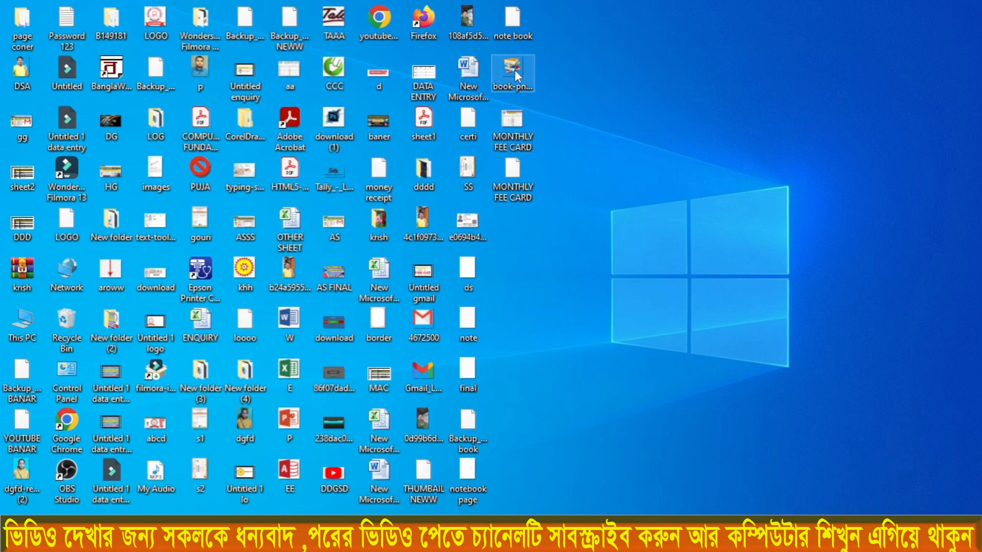
{"action": "left_click", "coordinate": [514, 64]}
{"action": "left_click_drag", "start_coordinate": [525, 136], "coordinate": [429, 333]}
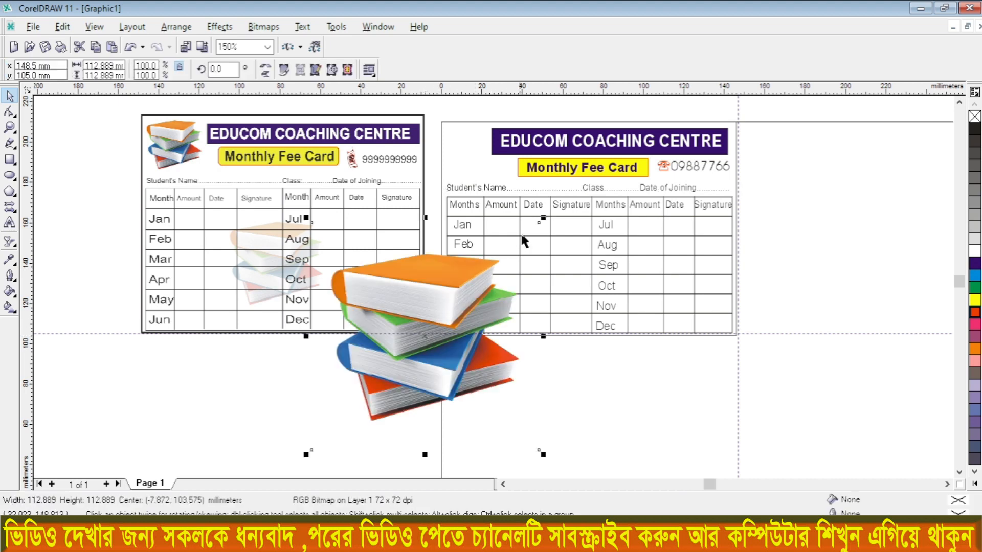
Step: Scale the books picture to about 28.7 mm square and place it beside the EDUCOM COACHING CENTRE banner
{"action": "left_click_drag", "start_coordinate": [544, 219], "coordinate": [375, 387]}
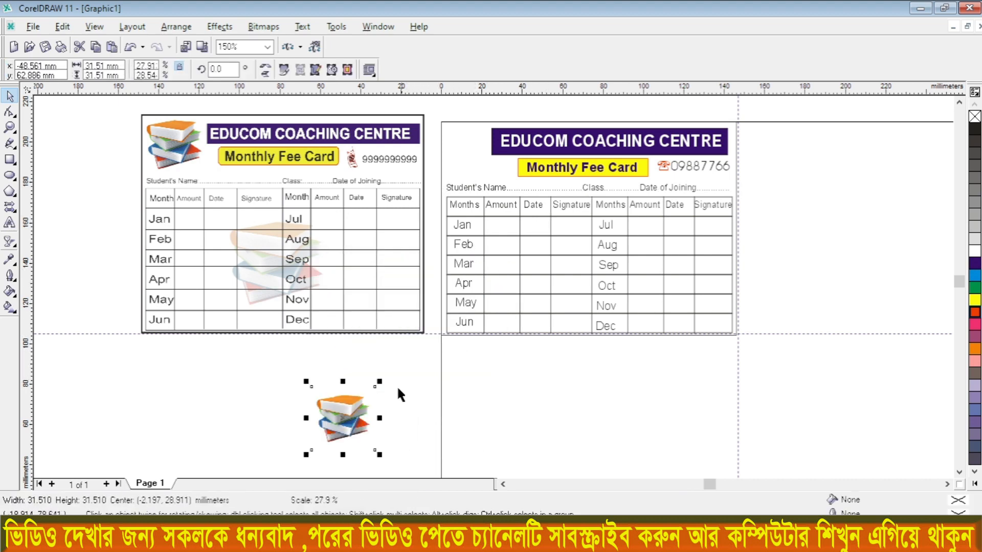
{"action": "left_click_drag", "start_coordinate": [348, 424], "coordinate": [471, 156]}
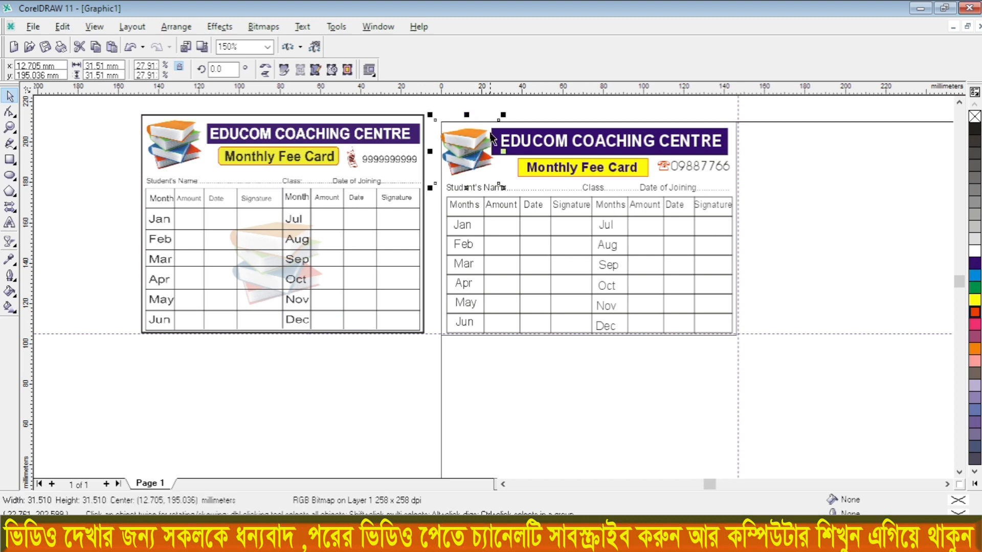
{"action": "left_click_drag", "start_coordinate": [503, 117], "coordinate": [497, 123]}
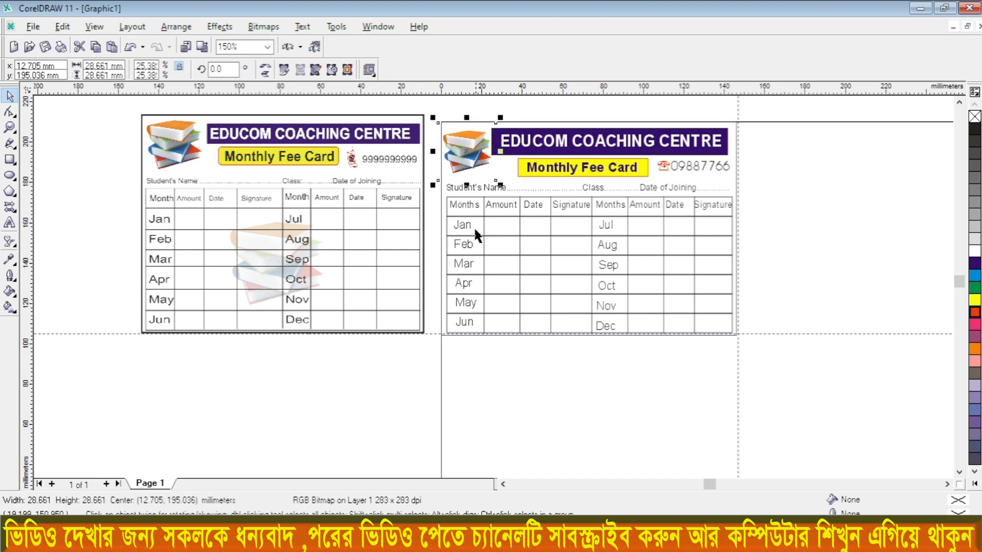
Step: Duplicate the books picture and place the copy over the middle of the month table
{"action": "key", "text": "ctrl+d"}
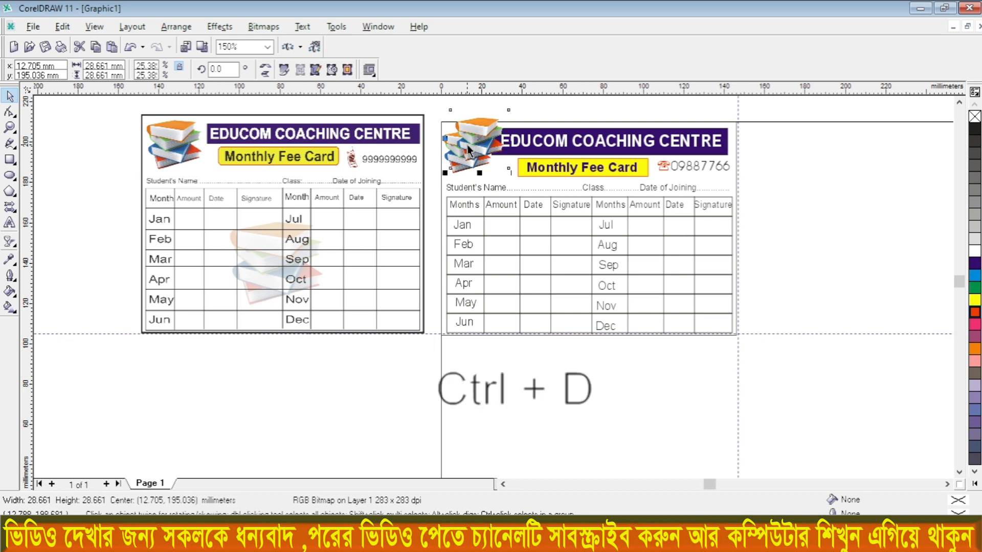
{"action": "left_click_drag", "start_coordinate": [467, 145], "coordinate": [528, 221]}
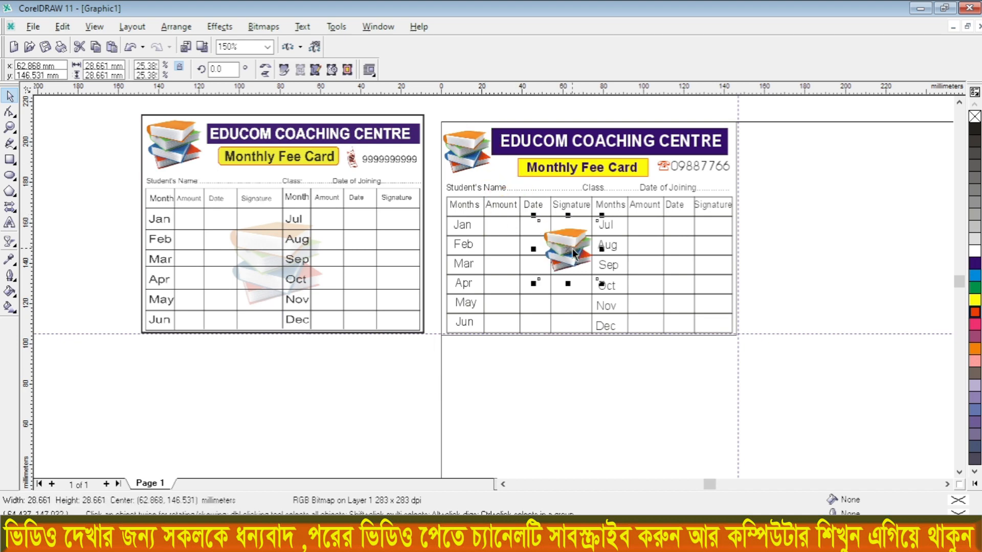
{"action": "left_click_drag", "start_coordinate": [575, 253], "coordinate": [574, 260]}
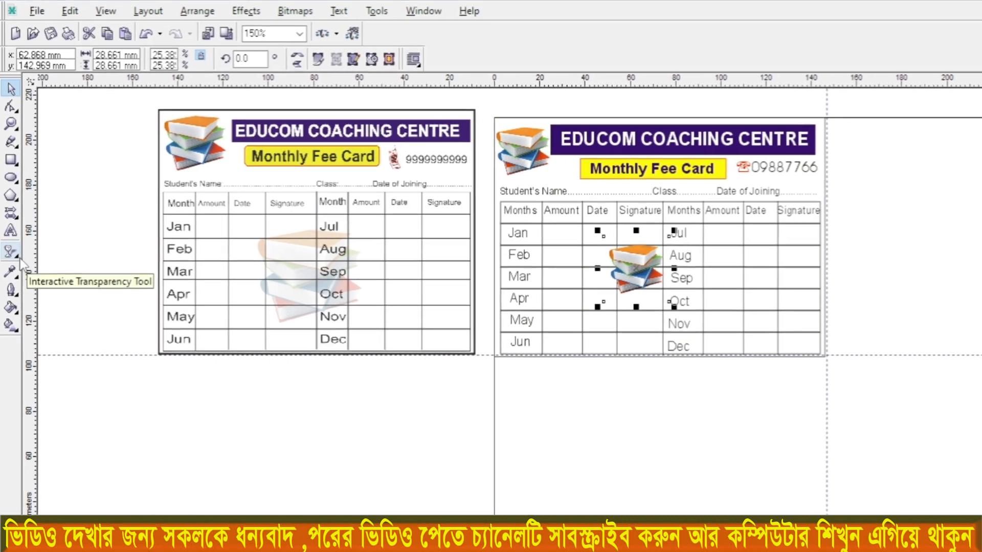
Step: Apply a Uniform transparency of 65 to the books picture over the month table
{"action": "left_click", "coordinate": [9, 240]}
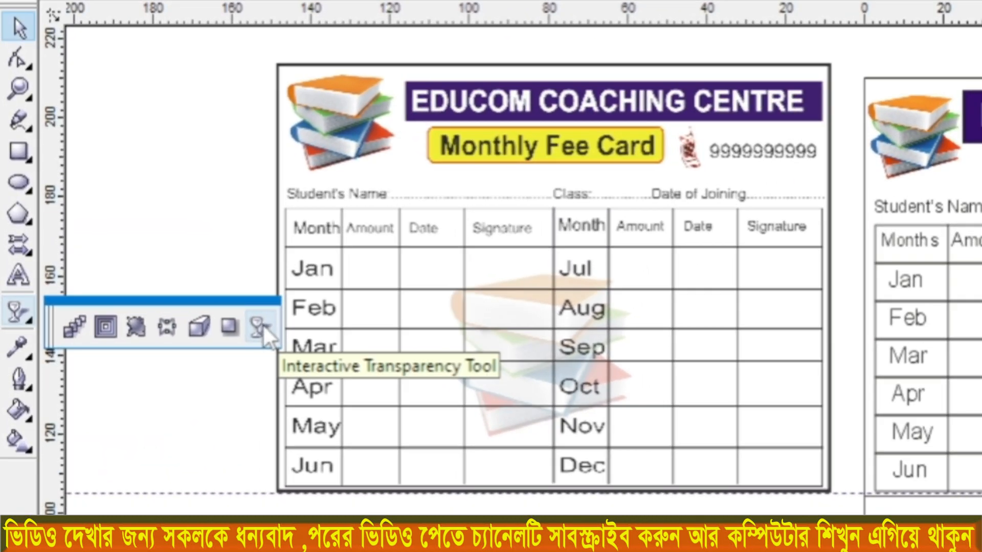
{"action": "left_click", "coordinate": [262, 324]}
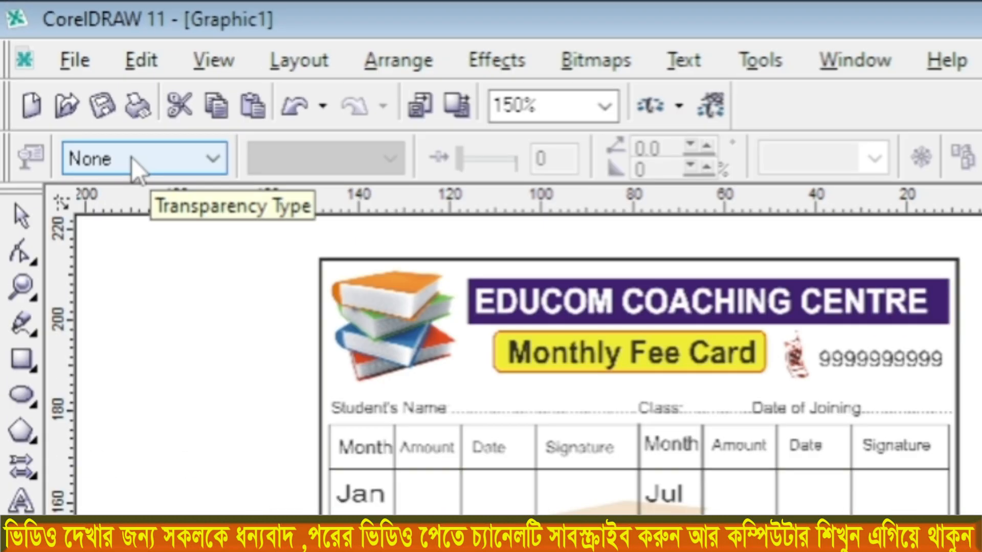
{"action": "left_click", "coordinate": [131, 154]}
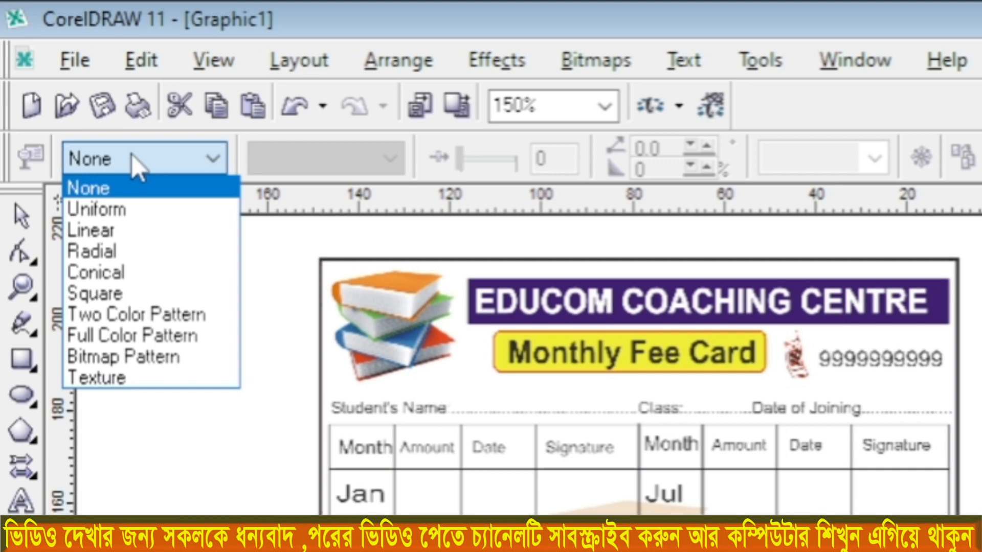
{"action": "left_click", "coordinate": [104, 217]}
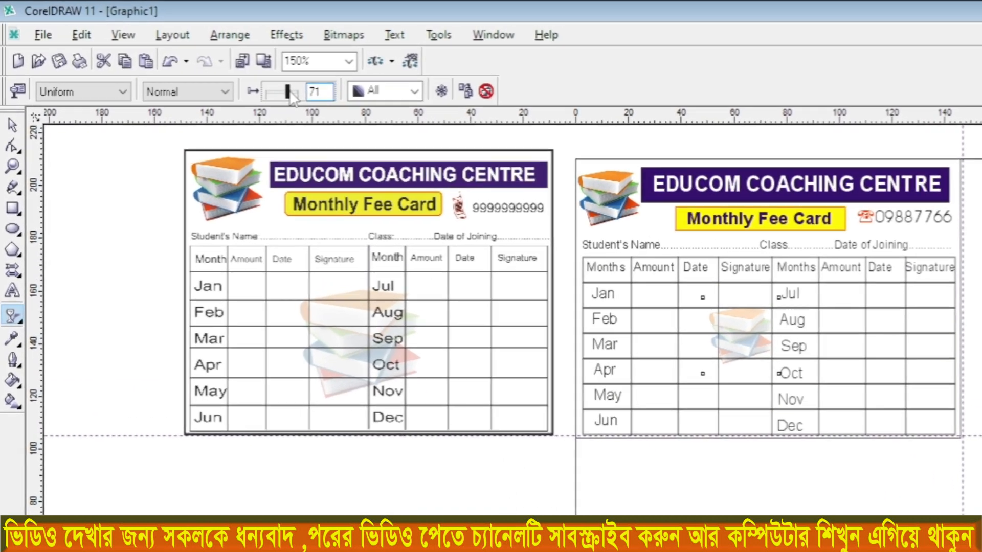
{"action": "left_click_drag", "start_coordinate": [223, 74], "coordinate": [226, 77]}
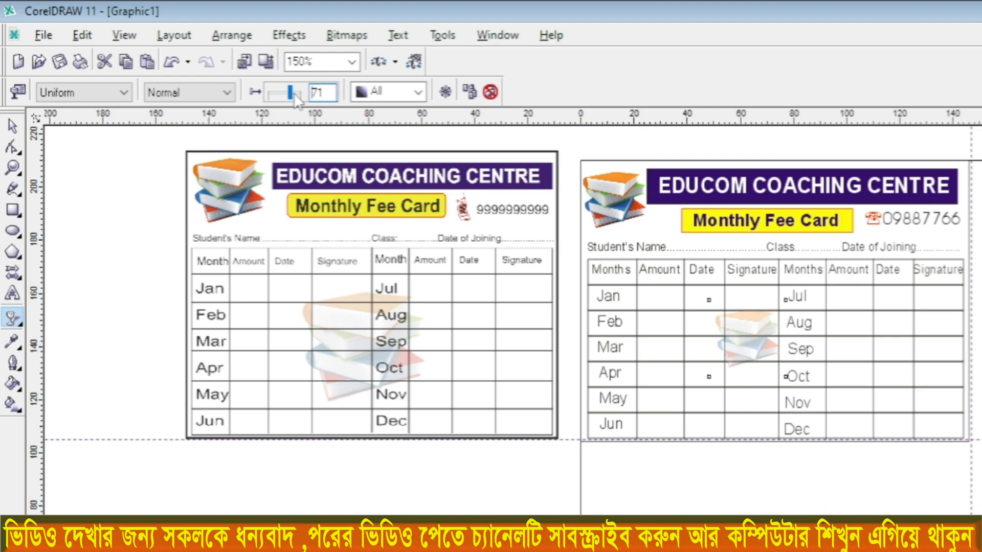
{"action": "left_click_drag", "start_coordinate": [294, 97], "coordinate": [289, 94]}
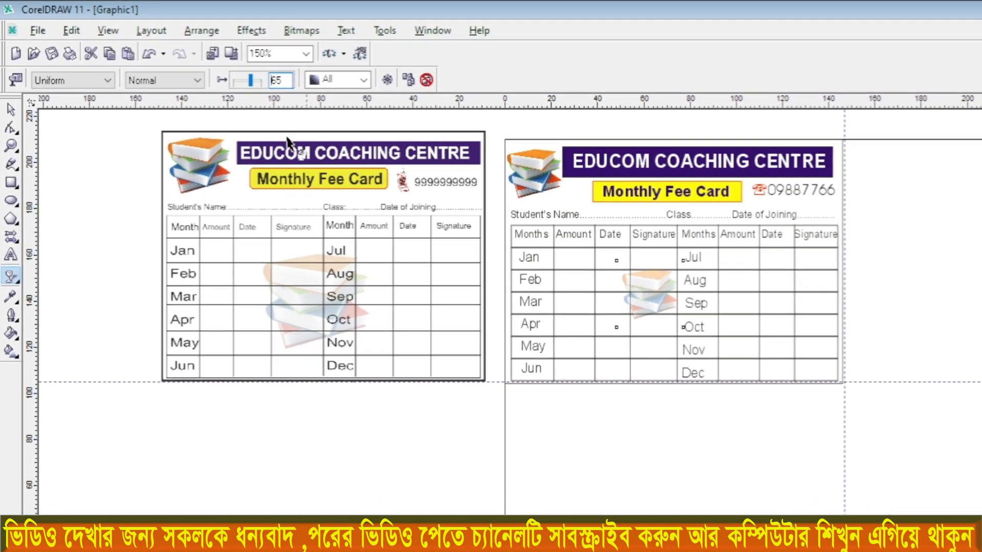
{"action": "left_click", "coordinate": [11, 109]}
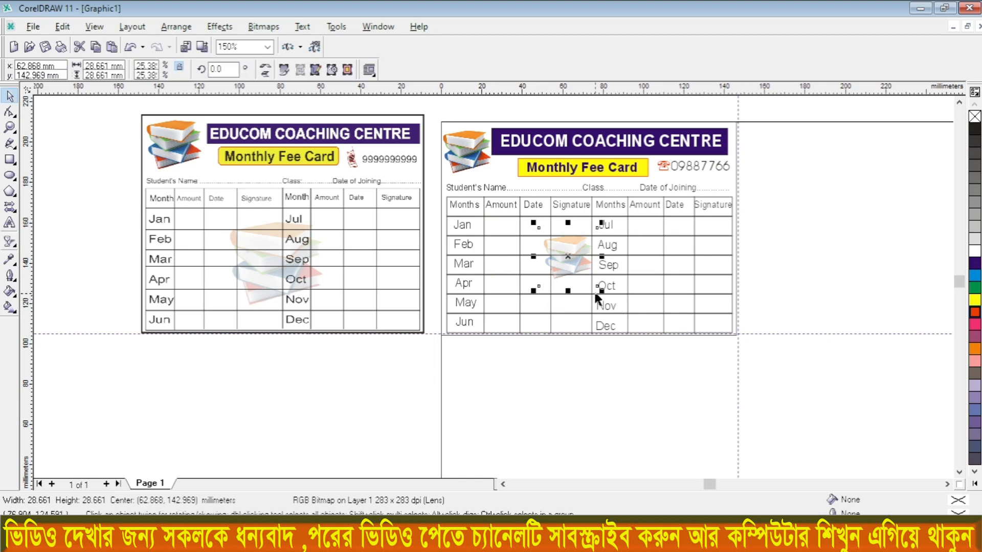
Step: Enlarge the faded books watermark to about 42.7 mm square and centre it over the month table
{"action": "left_click_drag", "start_coordinate": [601, 291], "coordinate": [630, 319]}
{"action": "left_click_drag", "start_coordinate": [579, 273], "coordinate": [556, 270]}
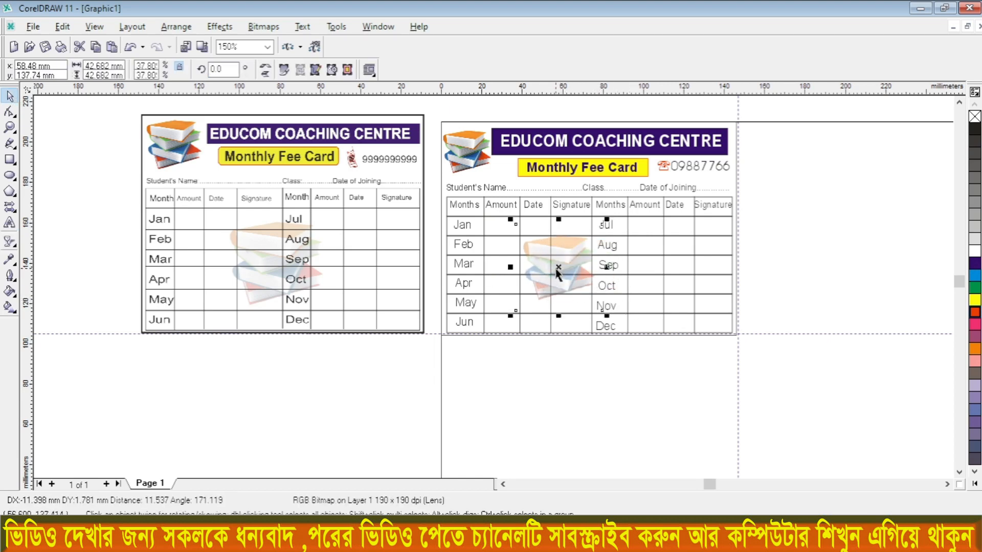
{"action": "key", "text": "Escape"}
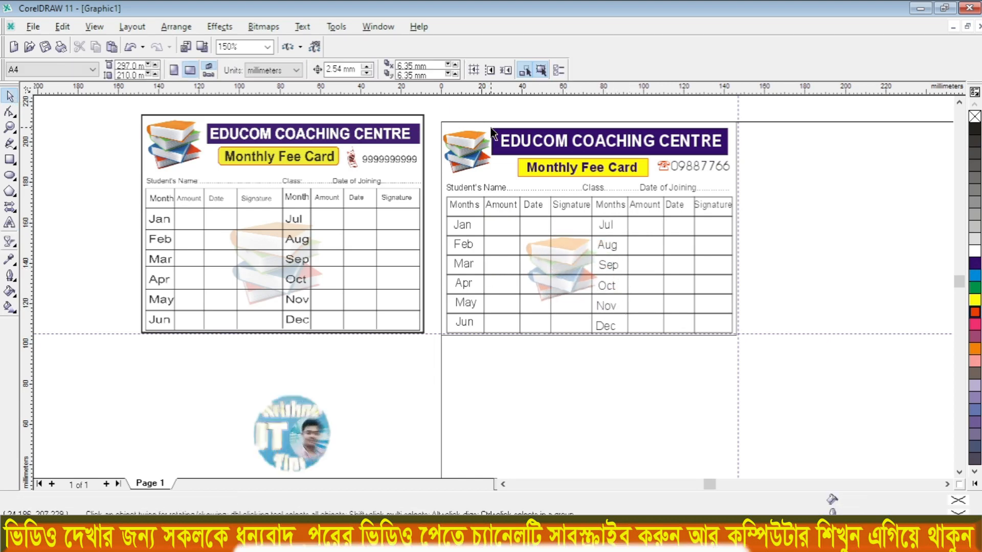
Step: Set the outline width of the card's outer border rectangle to 2.0 pt
{"action": "left_click", "coordinate": [464, 127]}
{"action": "left_click", "coordinate": [468, 70]}
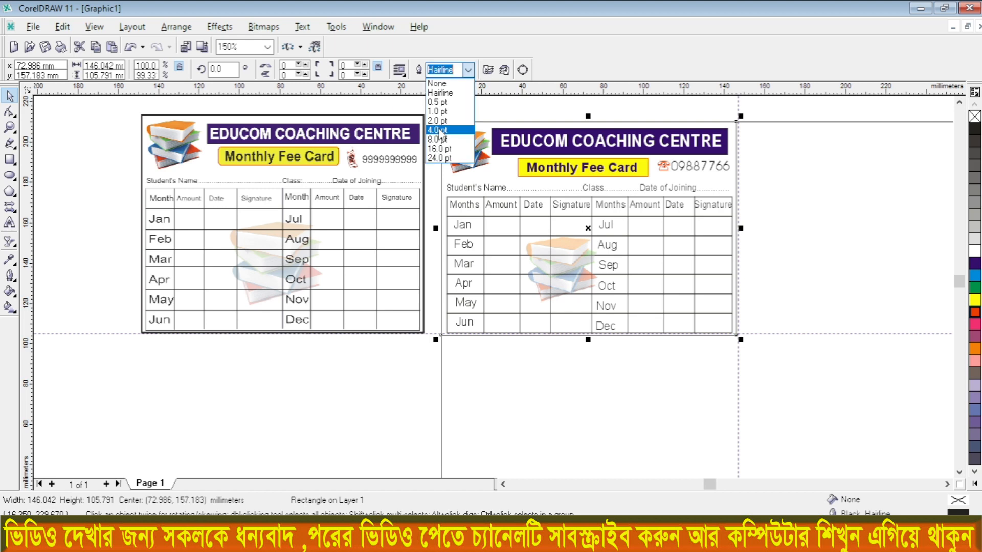
{"action": "left_click", "coordinate": [437, 130]}
{"action": "left_click", "coordinate": [469, 71]}
{"action": "left_click", "coordinate": [437, 121]}
{"action": "scroll", "coordinate": [407, 119], "scroll_direction": "up", "scroll_amount": 1}
{"action": "scroll", "coordinate": [381, 131], "scroll_direction": "down", "scroll_amount": 1}
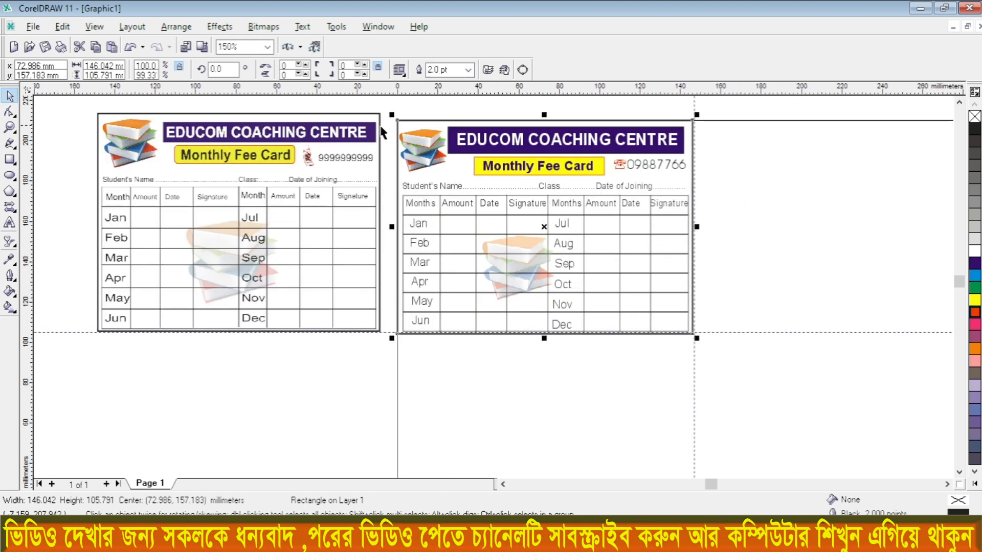
Step: Delete the reference fee card bitmap beside the page
{"action": "scroll", "coordinate": [344, 144], "scroll_direction": "down", "scroll_amount": 1}
{"action": "left_click", "coordinate": [301, 176]}
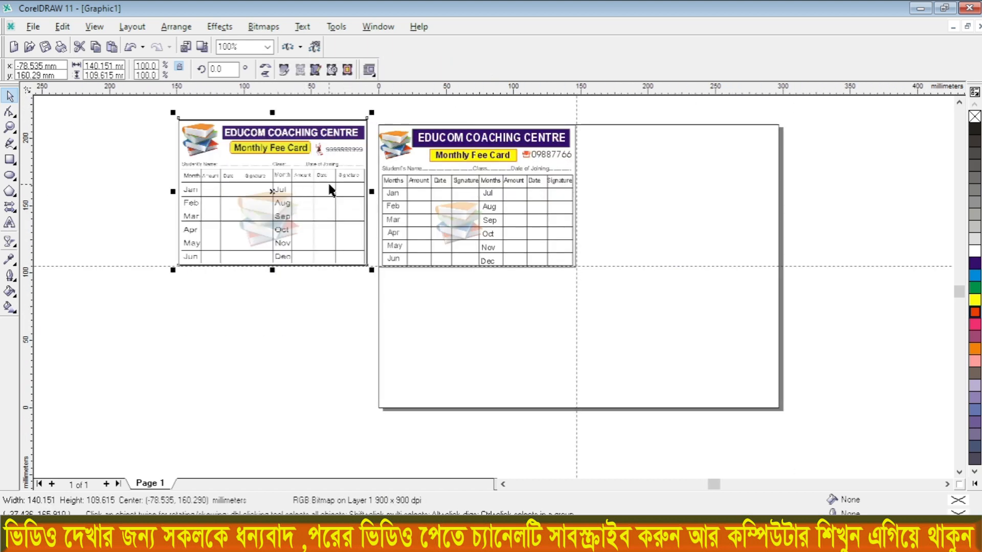
{"action": "key", "text": "Delete"}
Step: Select the whole fee card and place a duplicate directly to its right, at a relative position of 147.632 mm horizontally and 0 mm vertically
{"action": "scroll", "coordinate": [559, 151], "scroll_direction": "up", "scroll_amount": 1}
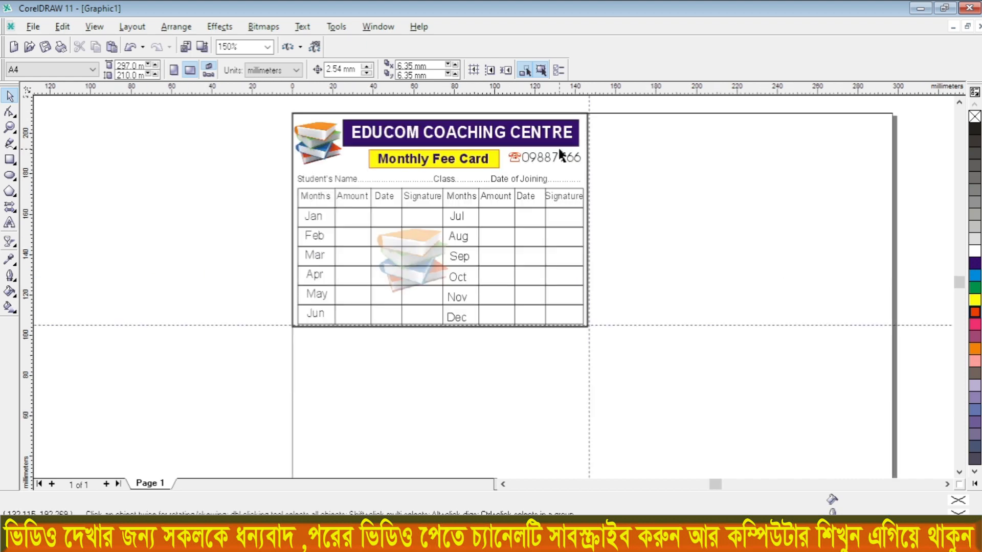
{"action": "scroll", "coordinate": [463, 165], "scroll_direction": "up", "scroll_amount": 1}
{"action": "scroll", "coordinate": [344, 149], "scroll_direction": "down", "scroll_amount": 1}
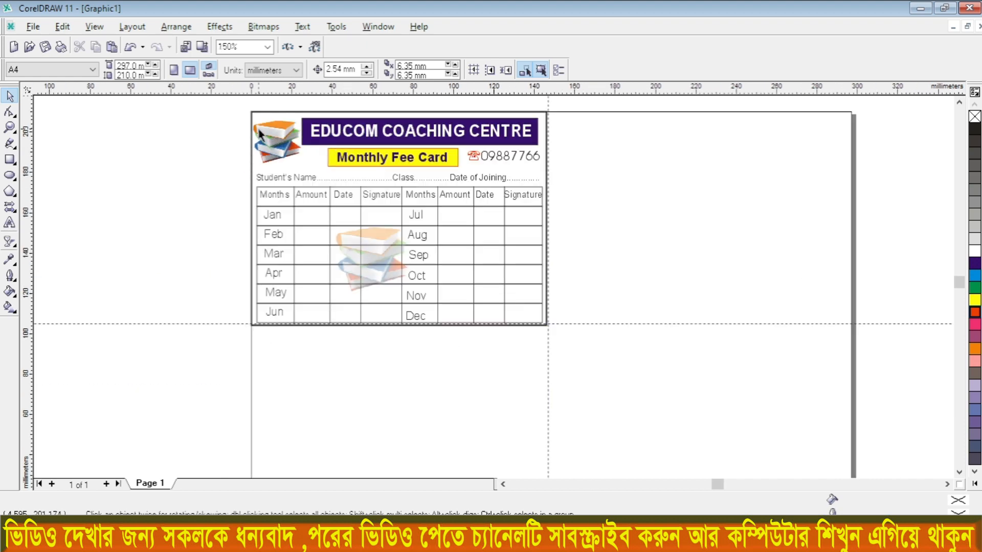
{"action": "scroll", "coordinate": [259, 134], "scroll_direction": "down", "scroll_amount": 1}
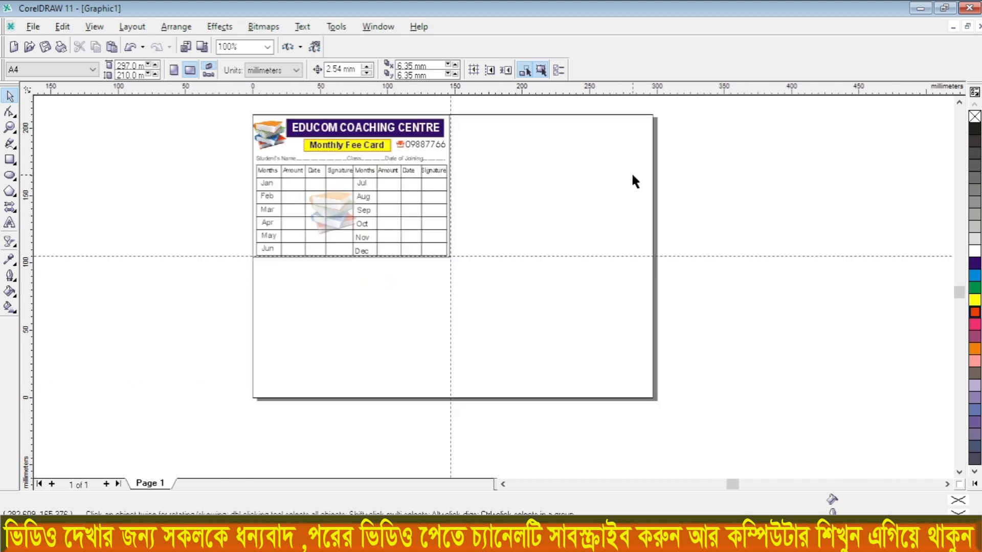
{"action": "left_click_drag", "start_coordinate": [228, 107], "coordinate": [493, 281]}
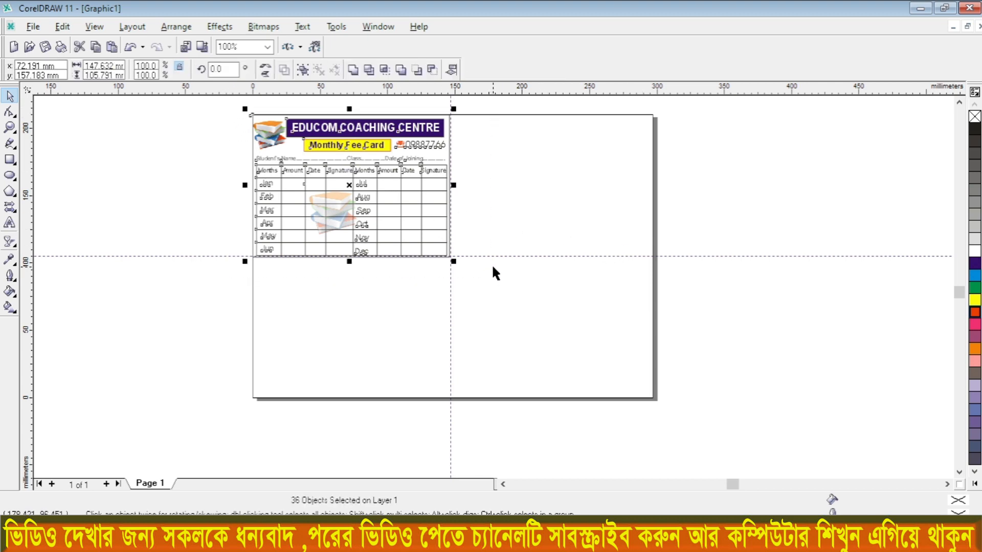
{"action": "key", "text": "alt+F10"}
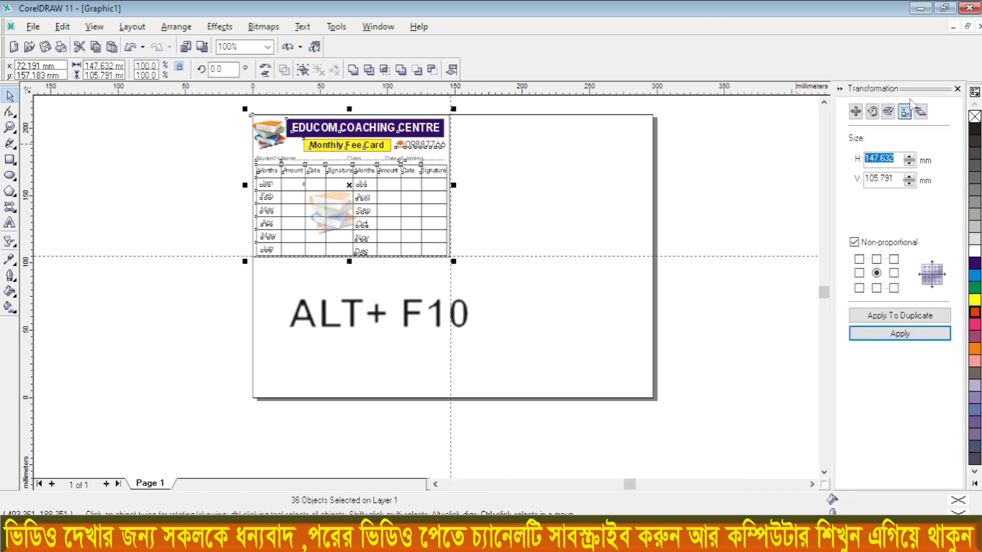
{"action": "left_click", "coordinate": [855, 112]}
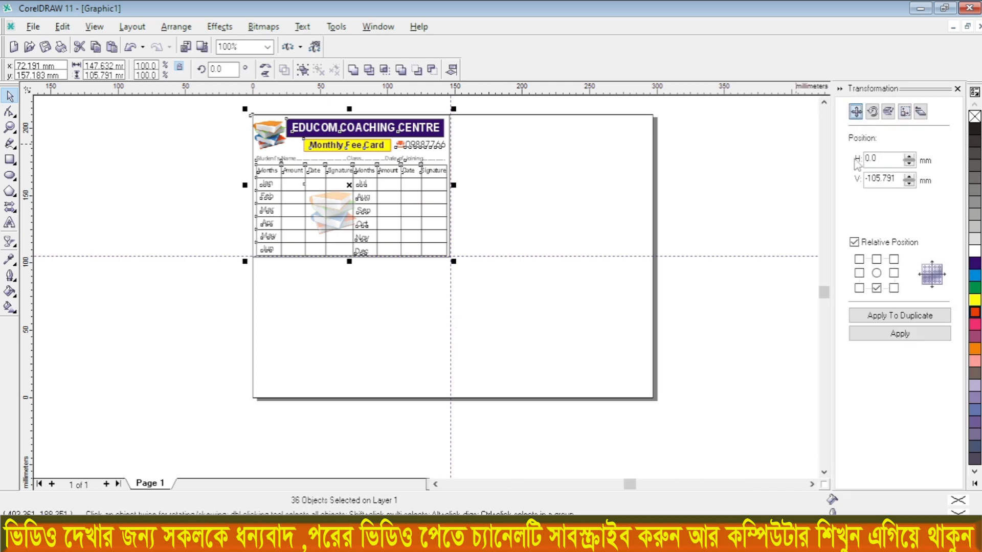
{"action": "left_click", "coordinate": [894, 274]}
{"action": "left_click", "coordinate": [890, 317]}
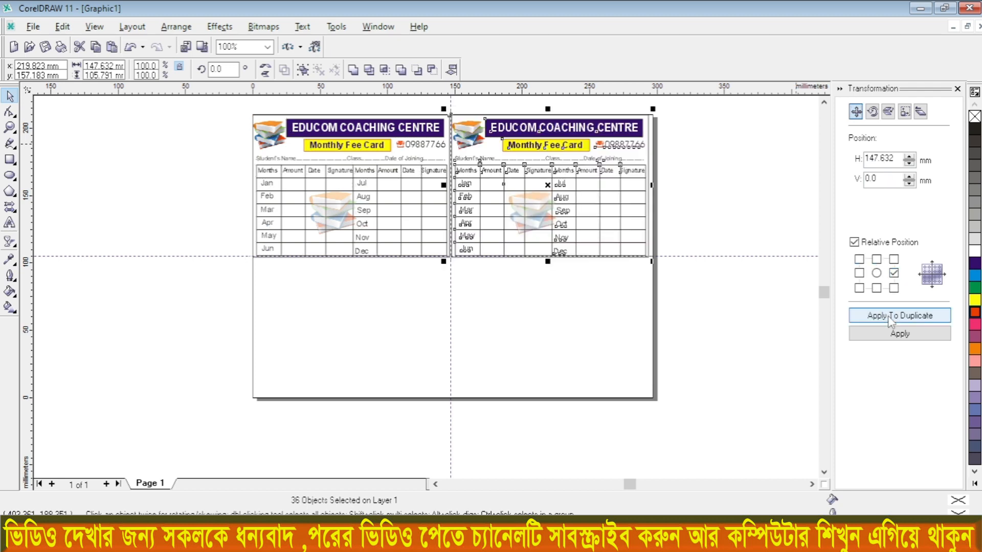
Step: Fill the lower half of the page by duplicating the selected card 105.791 mm downward and that duplicate 147.632 mm to the left
{"action": "left_click", "coordinate": [876, 288]}
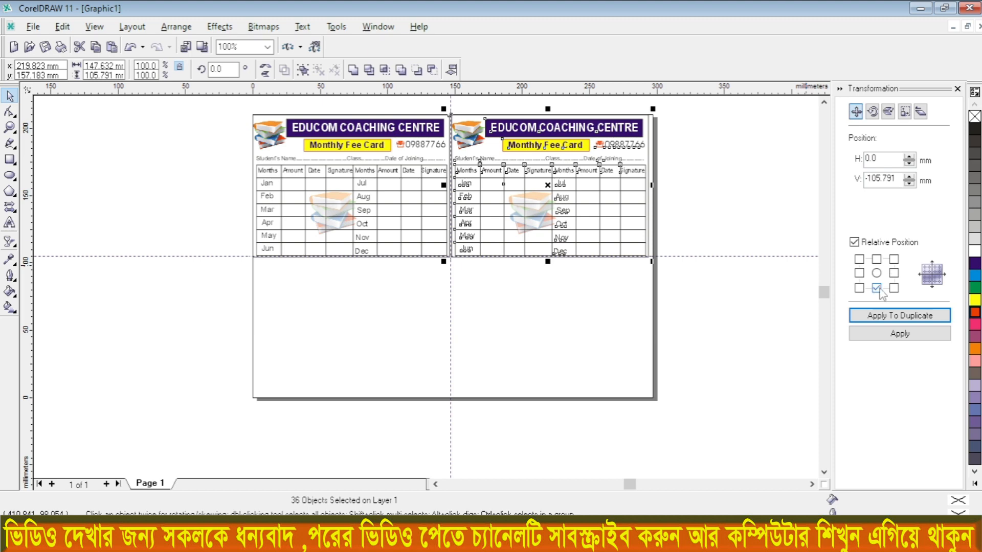
{"action": "left_click", "coordinate": [878, 318]}
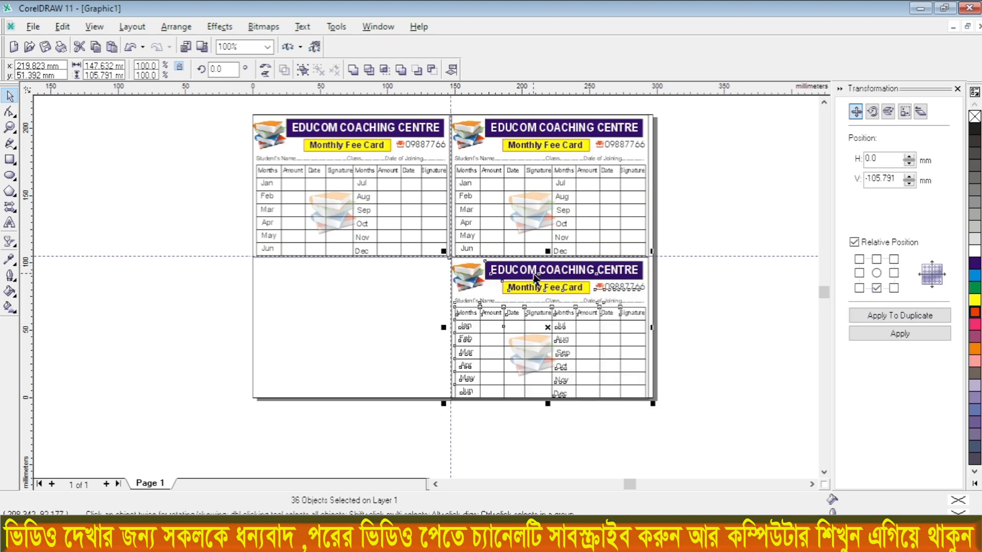
{"action": "left_click", "coordinate": [859, 274]}
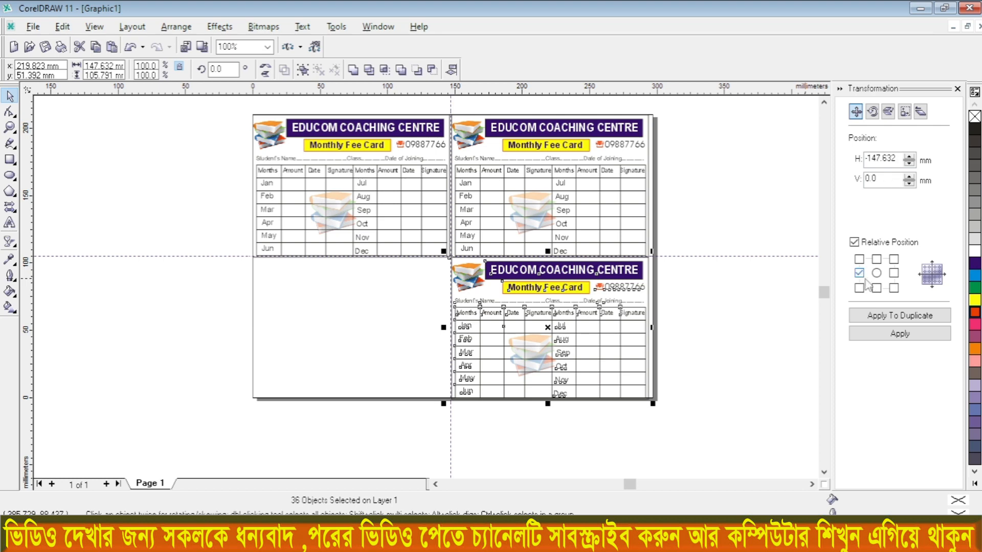
{"action": "left_click", "coordinate": [876, 317]}
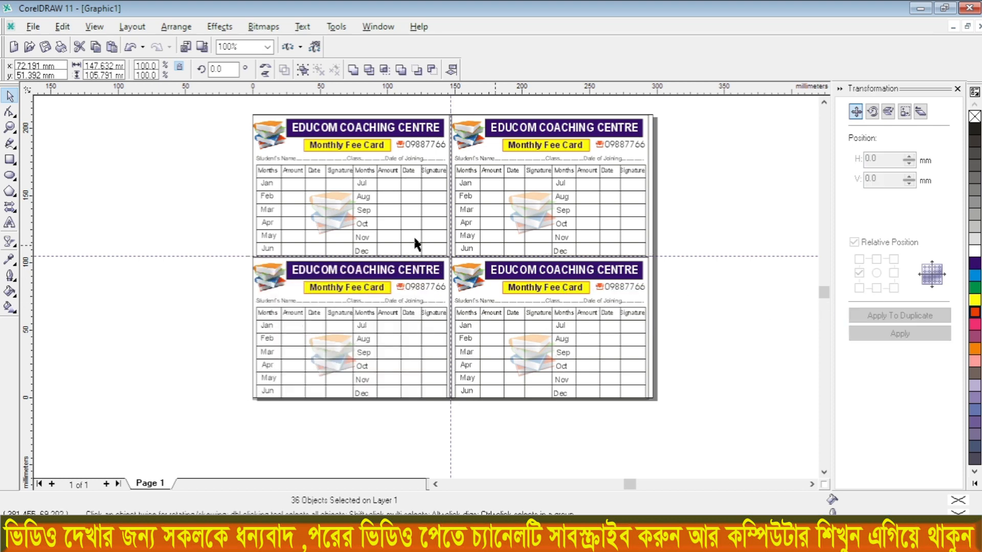
{"action": "left_click", "coordinate": [243, 155]}
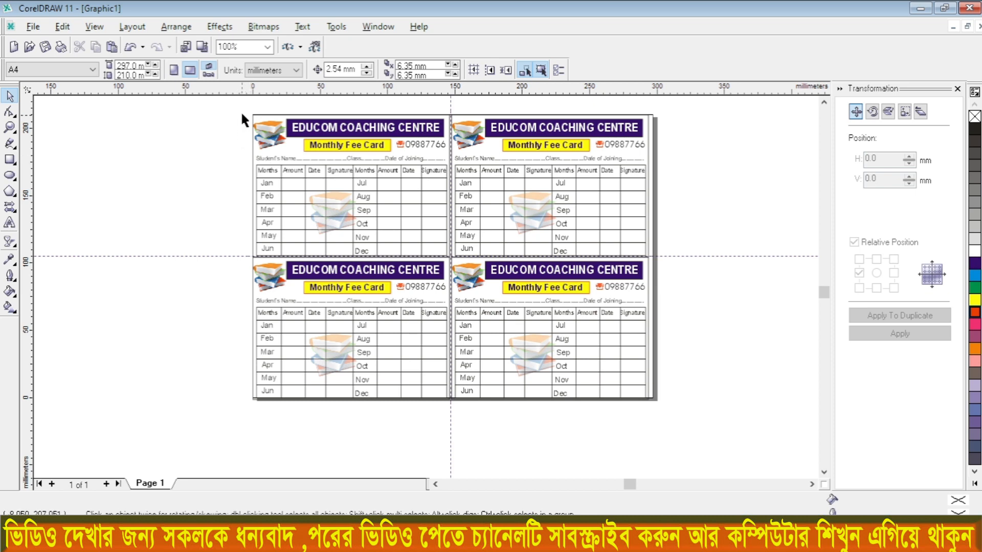